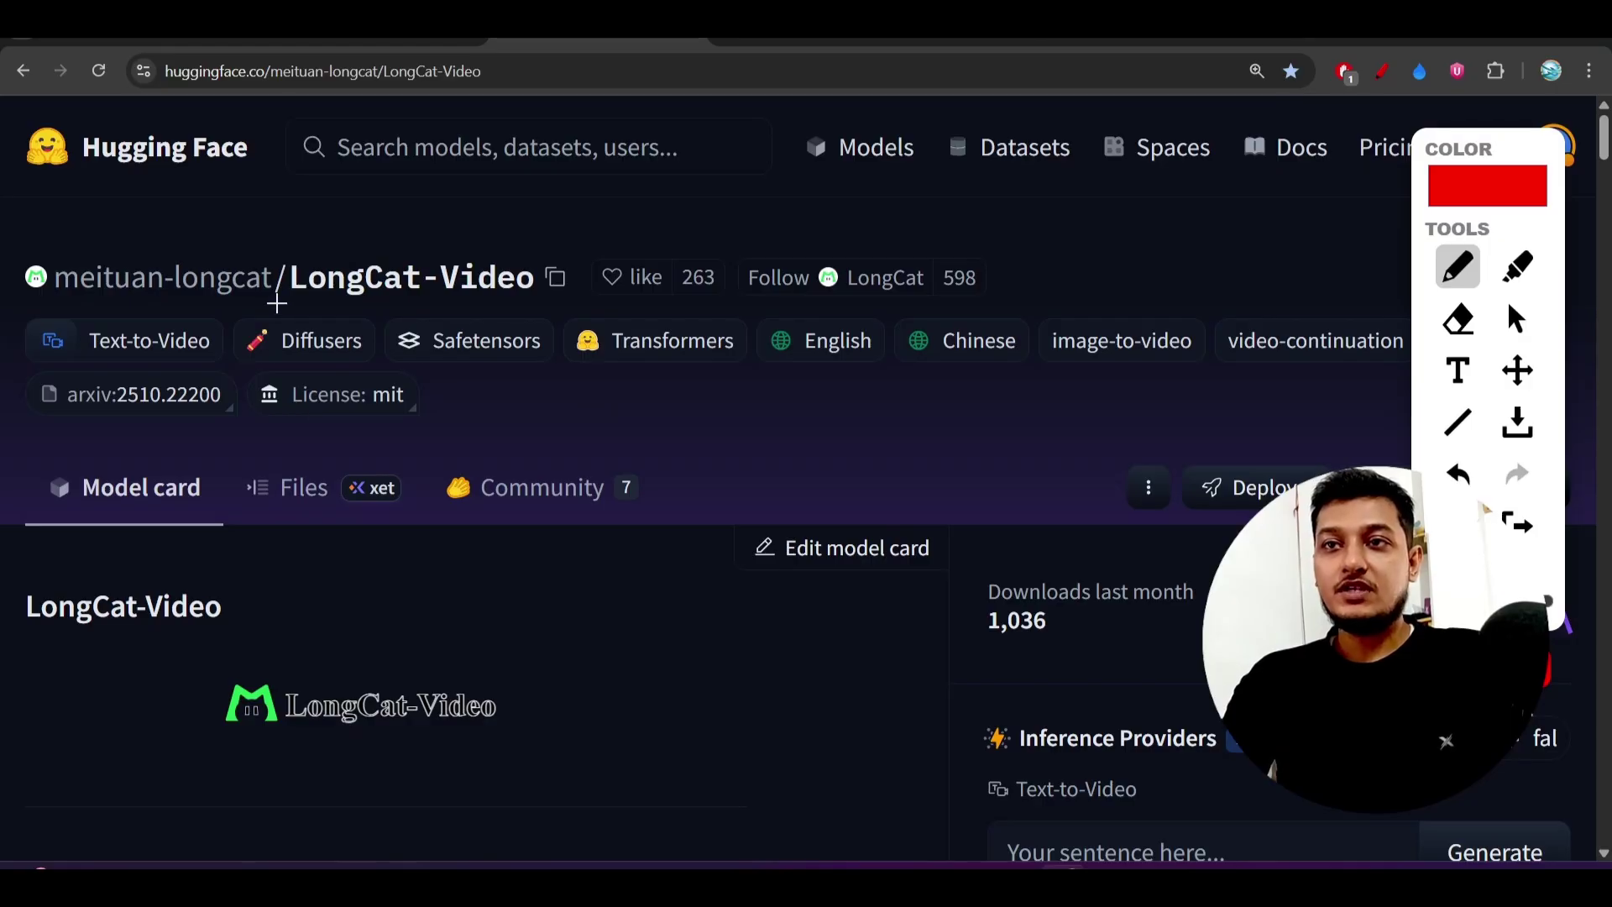
scroll(1446, 739, down, 15)
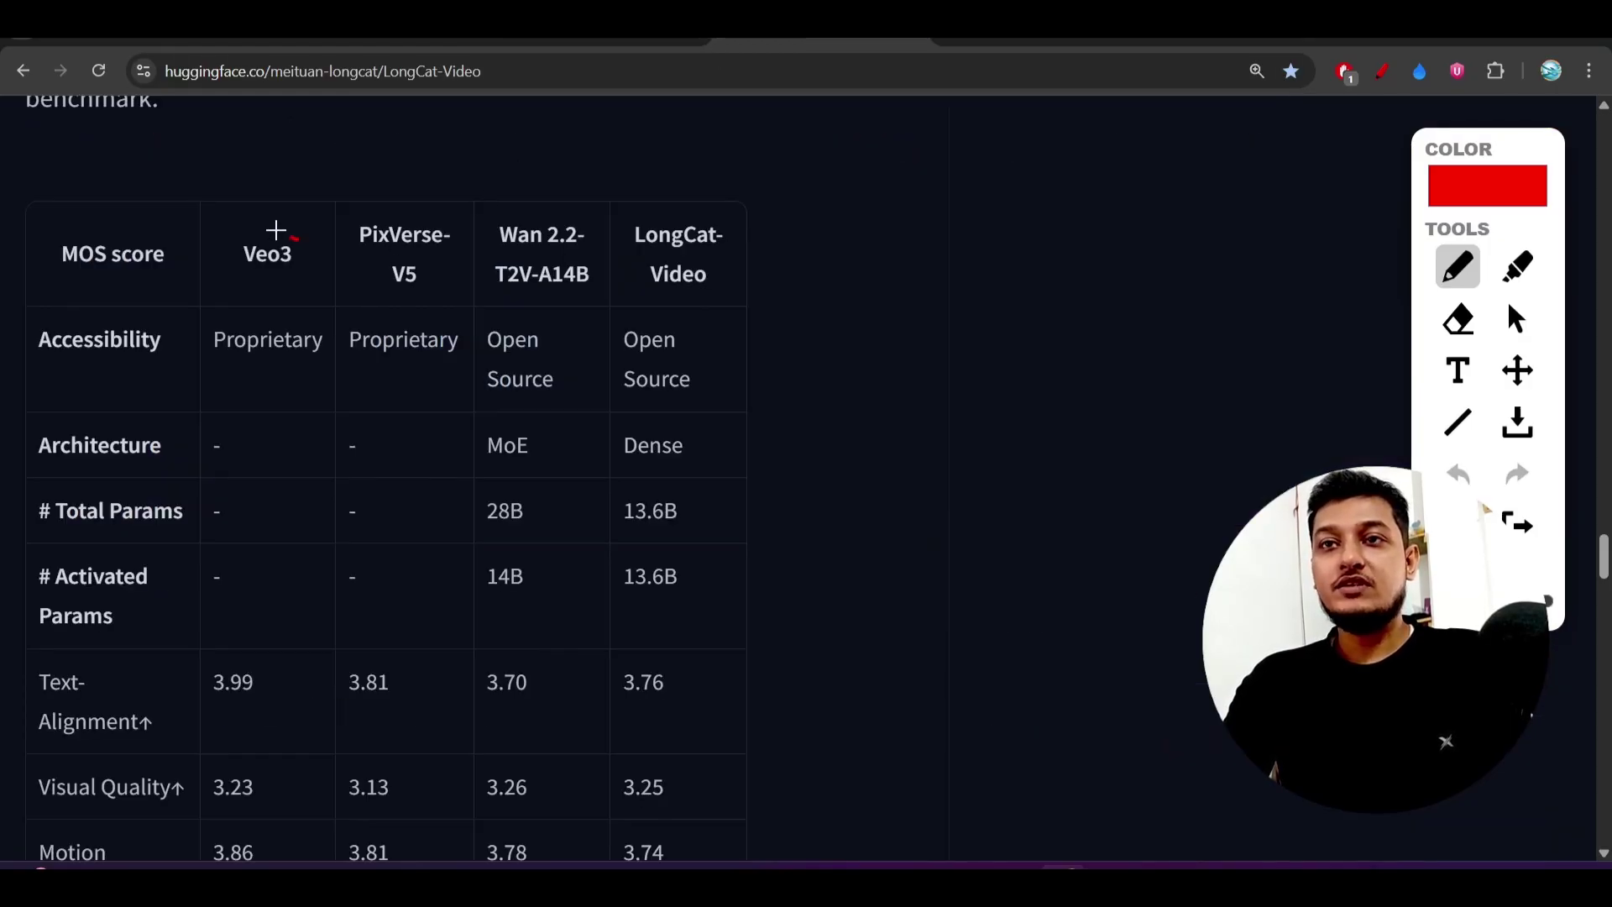
Circle Veo3 in the MOS table in red, zoom in, and underline the Wan 2.2 column header
drag(289, 301, 277, 230)
scroll(189, 494, down, 3)
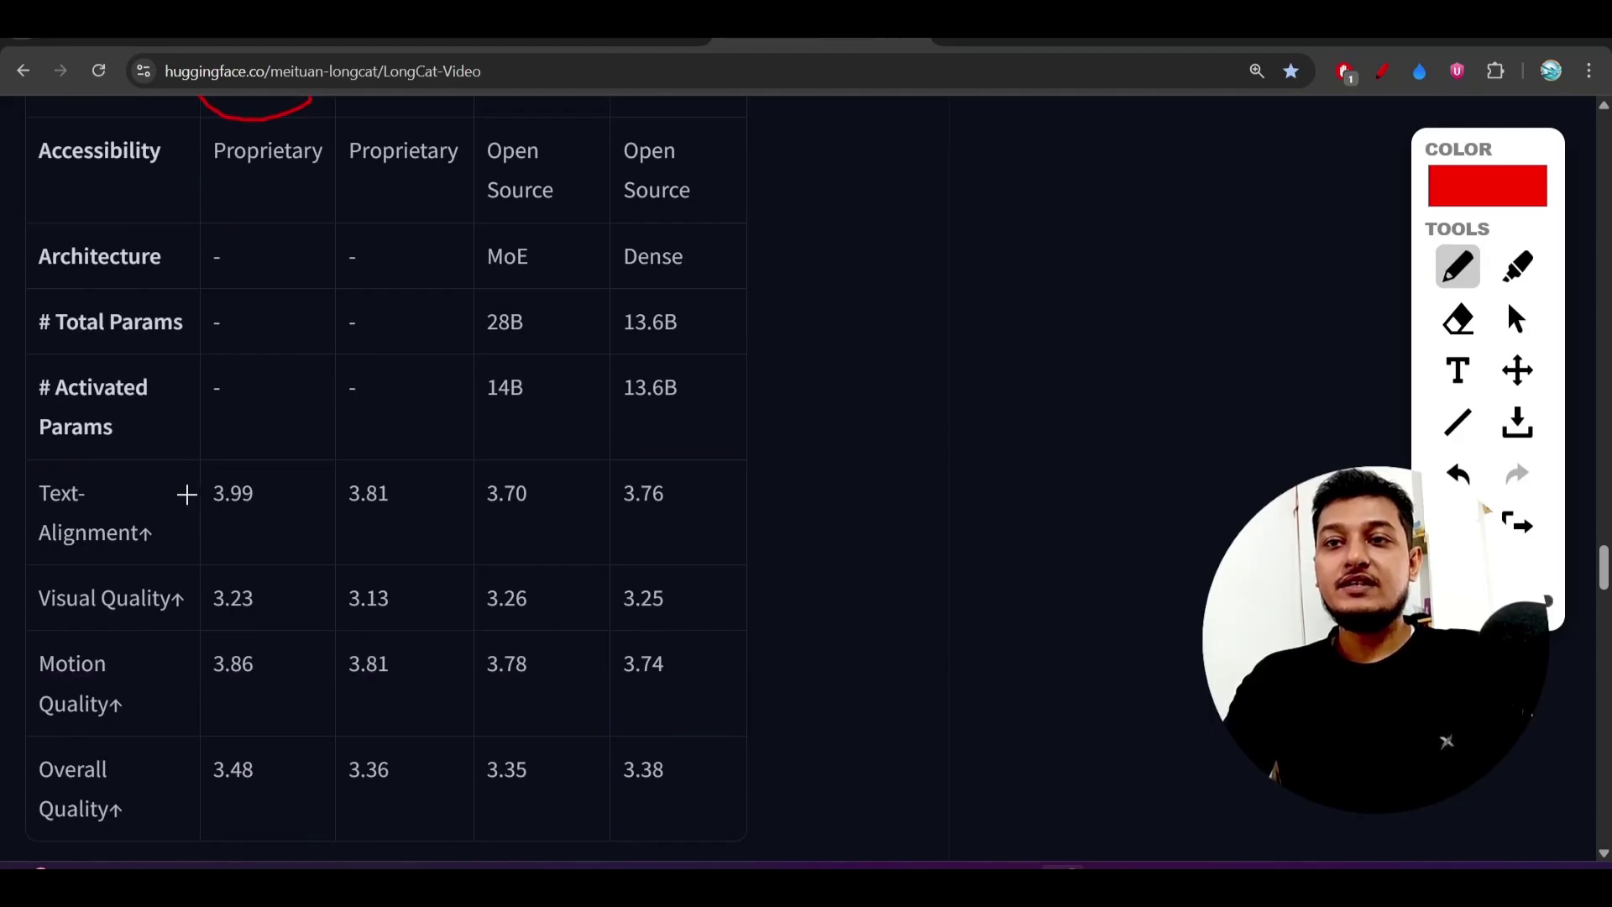
key(ctrl+plus)
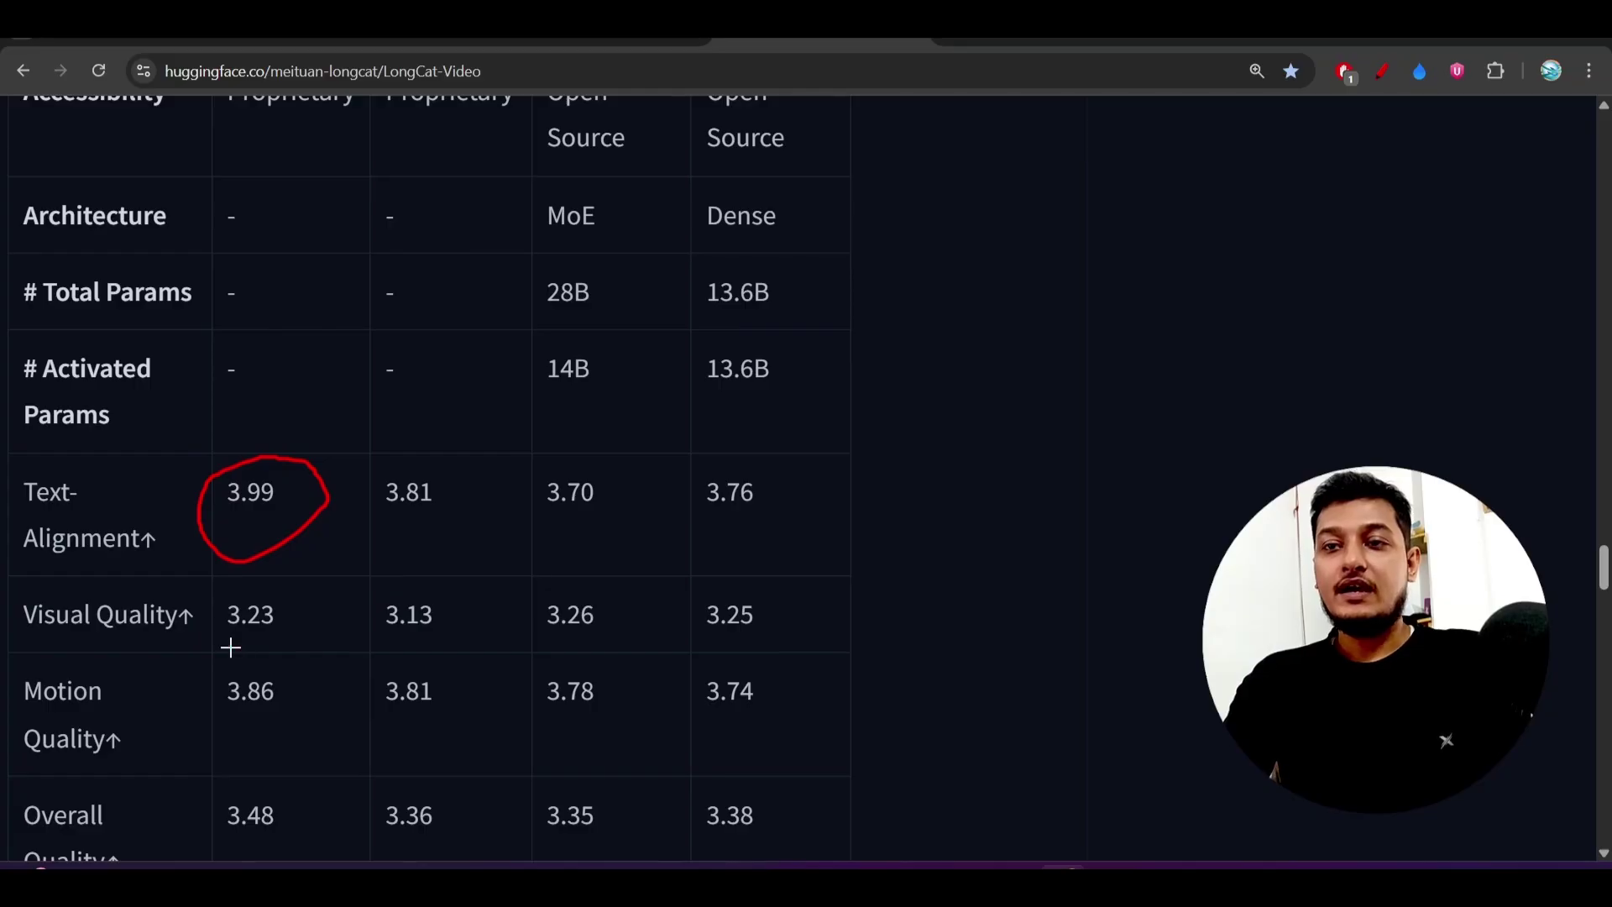
scroll(277, 699, down, 1)
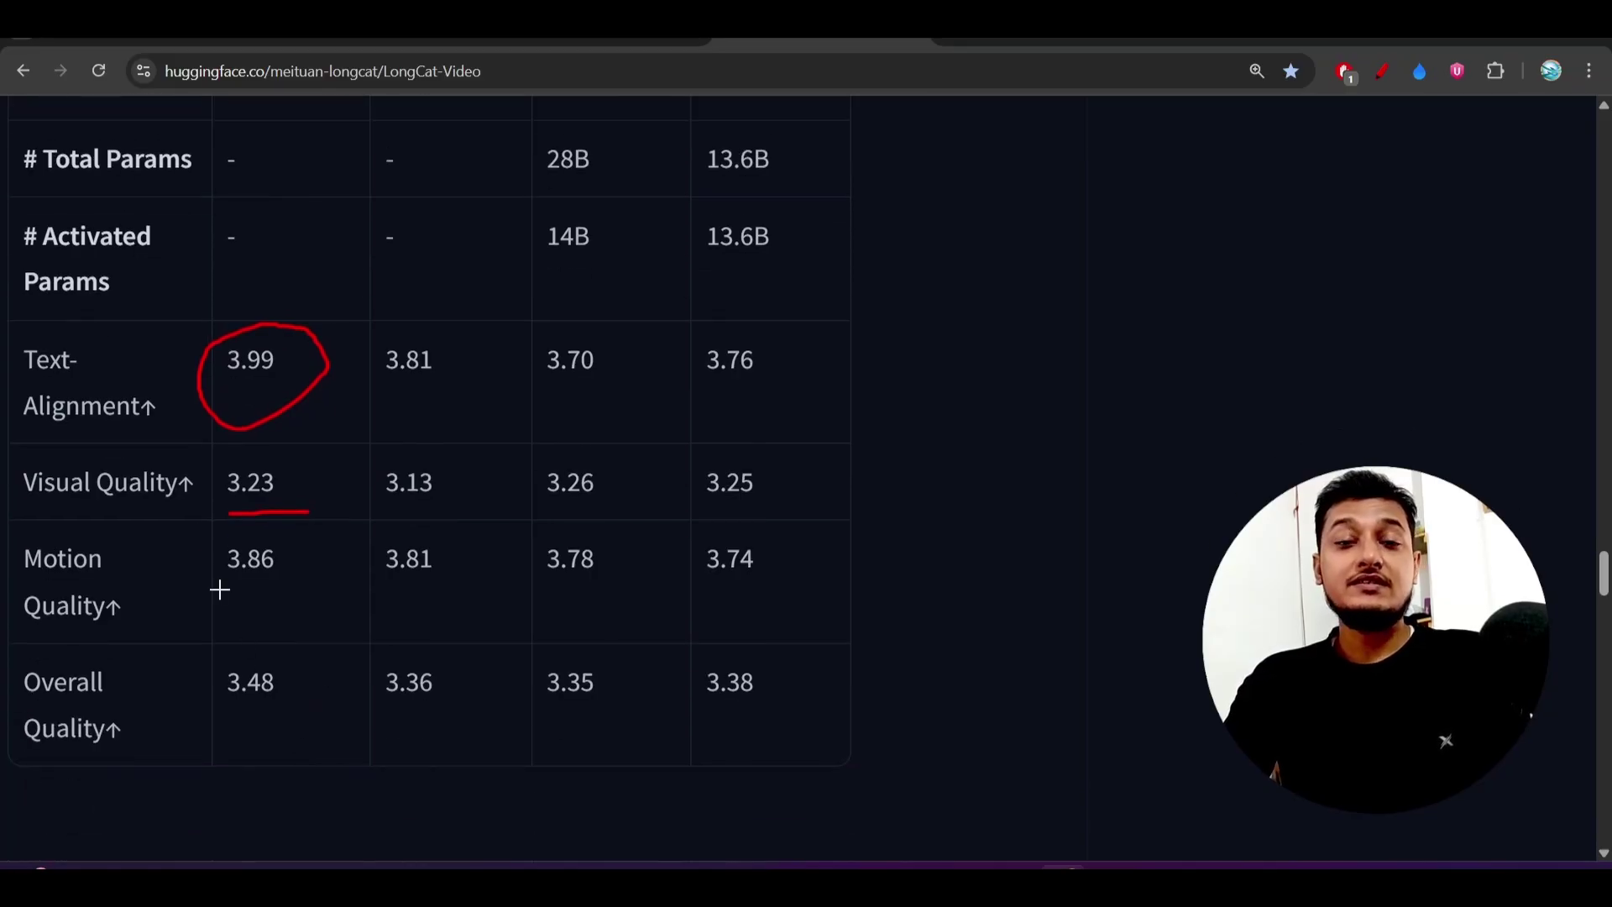
scroll(219, 588, up, 1)
scroll(219, 588, up, 1)
scroll(219, 589, down, 1)
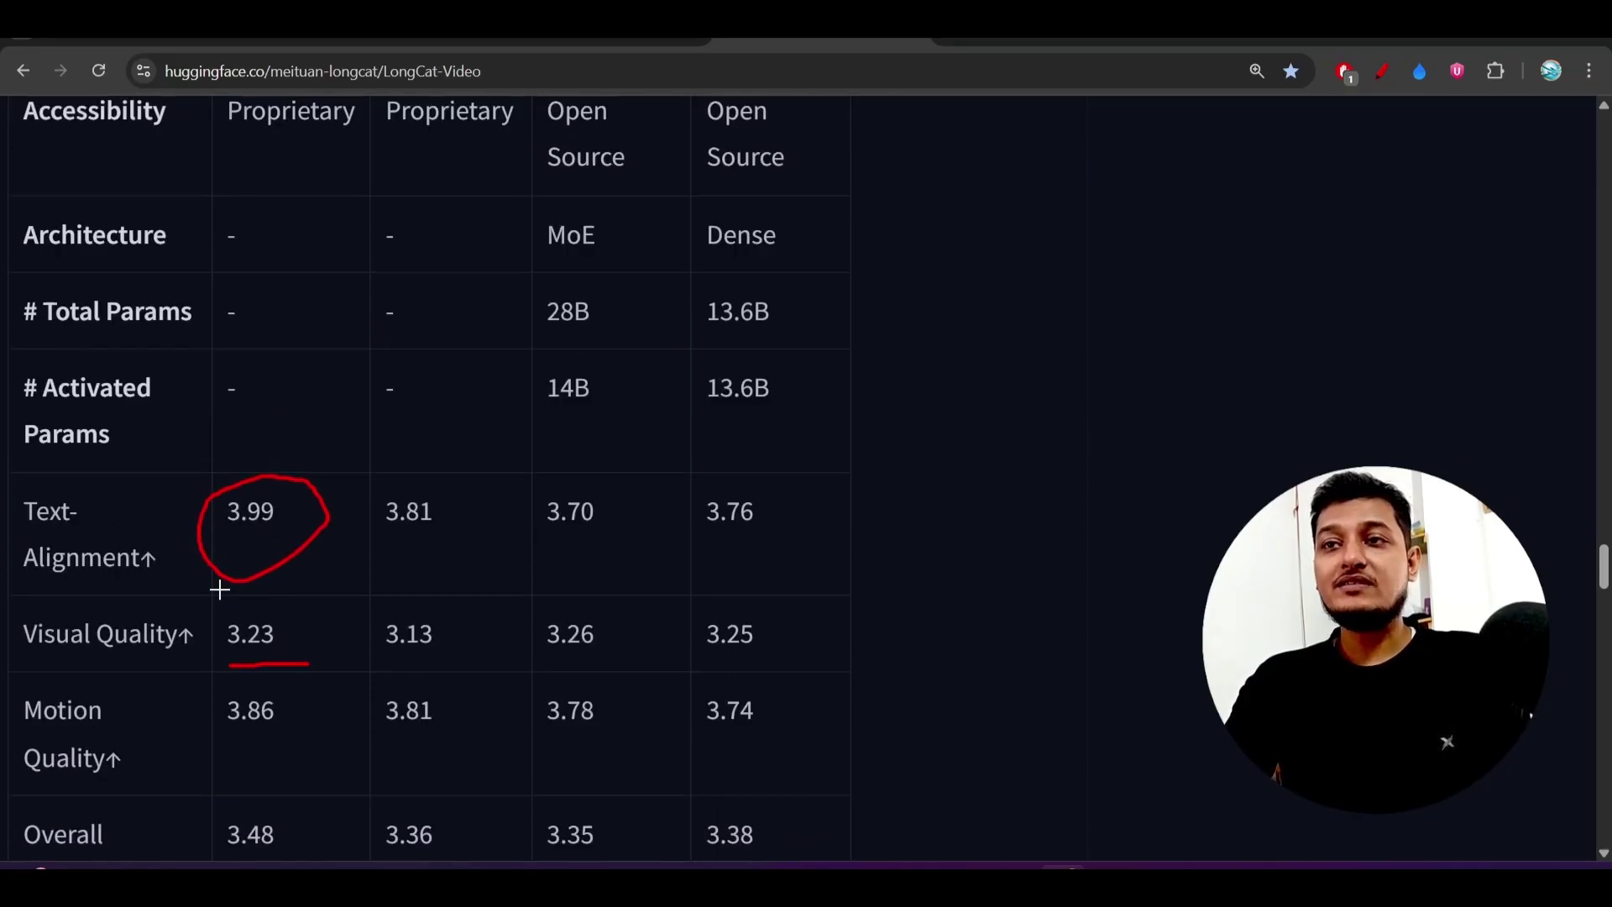
scroll(219, 588, up, 5)
scroll(219, 588, down, 3)
drag(419, 429, 426, 426)
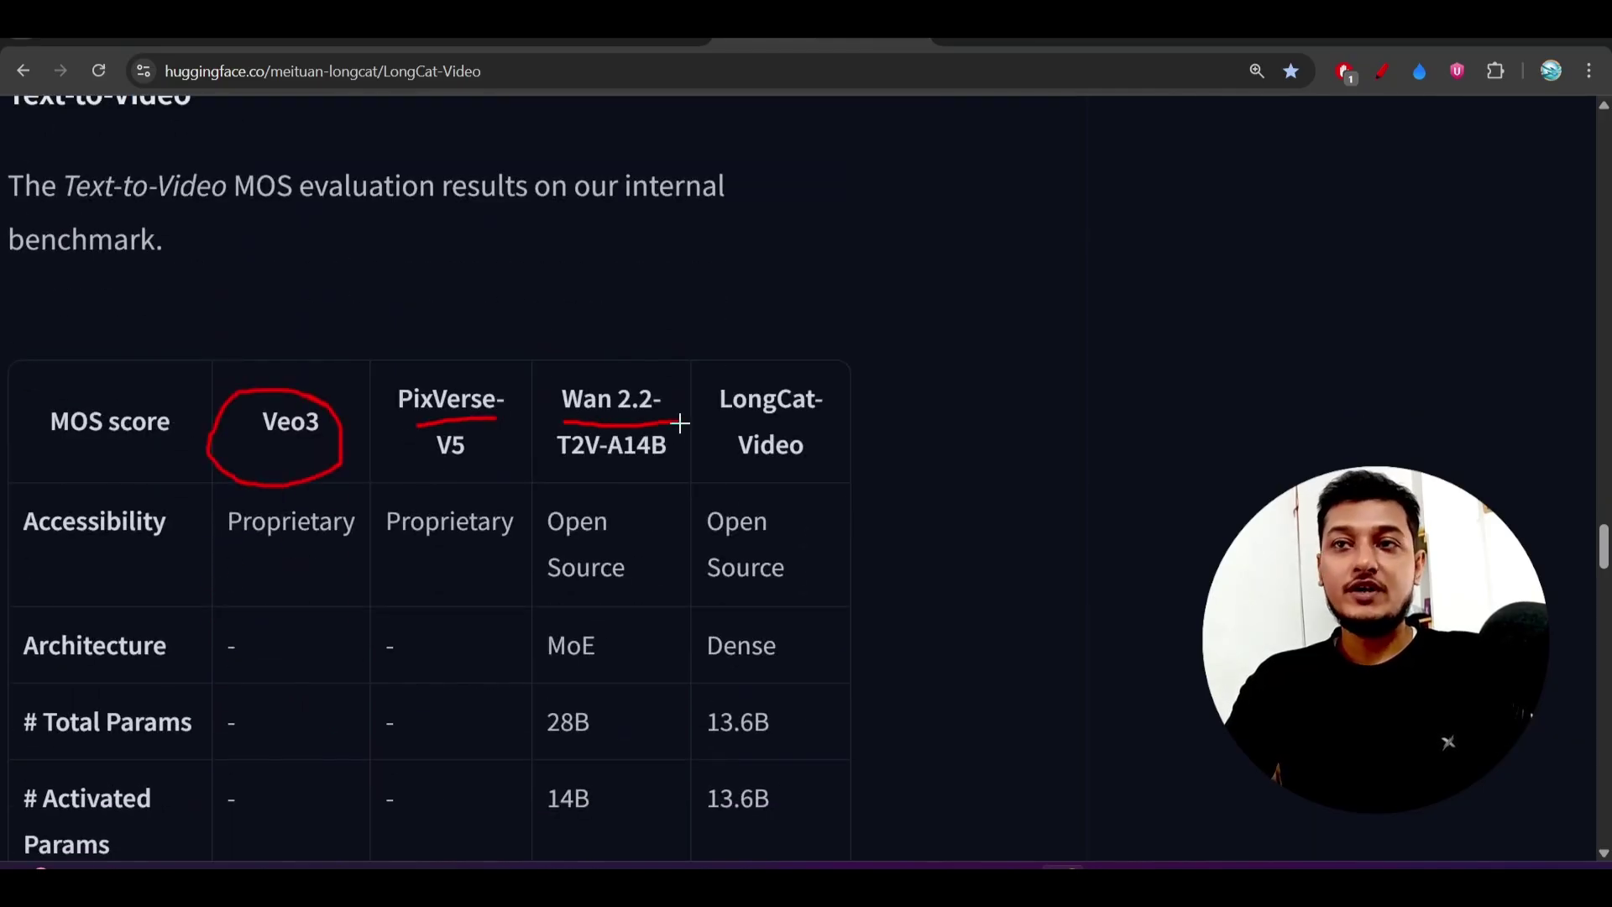
On the project page, play the football clip full screen, then view the skateboarder clip full screen
key(ctrl+Tab)
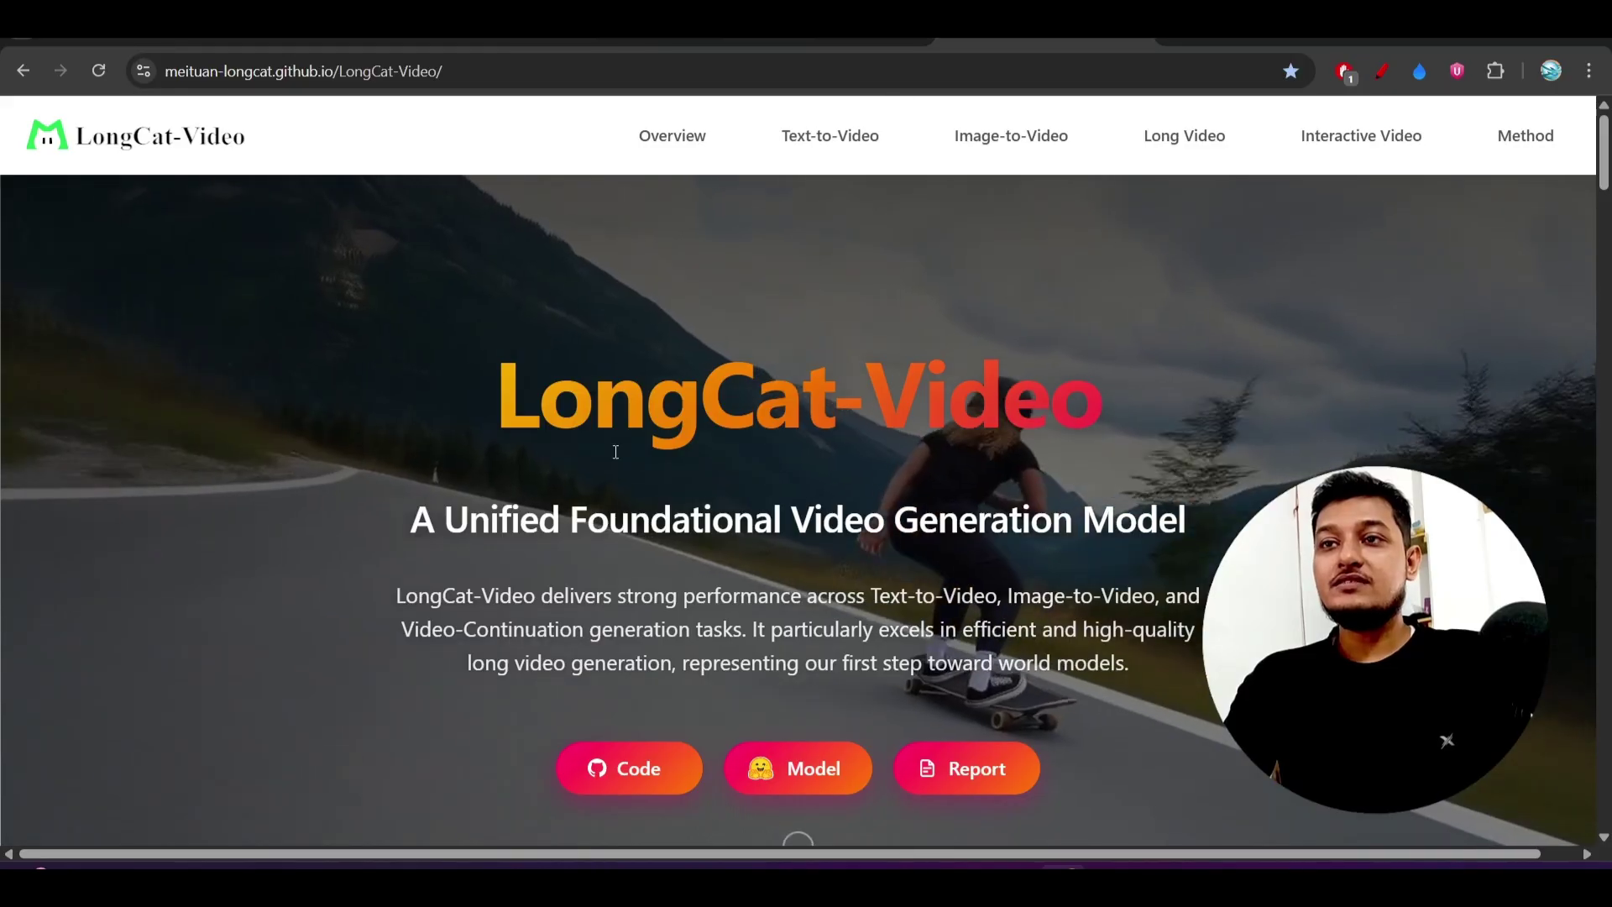
scroll(566, 507, down, 3)
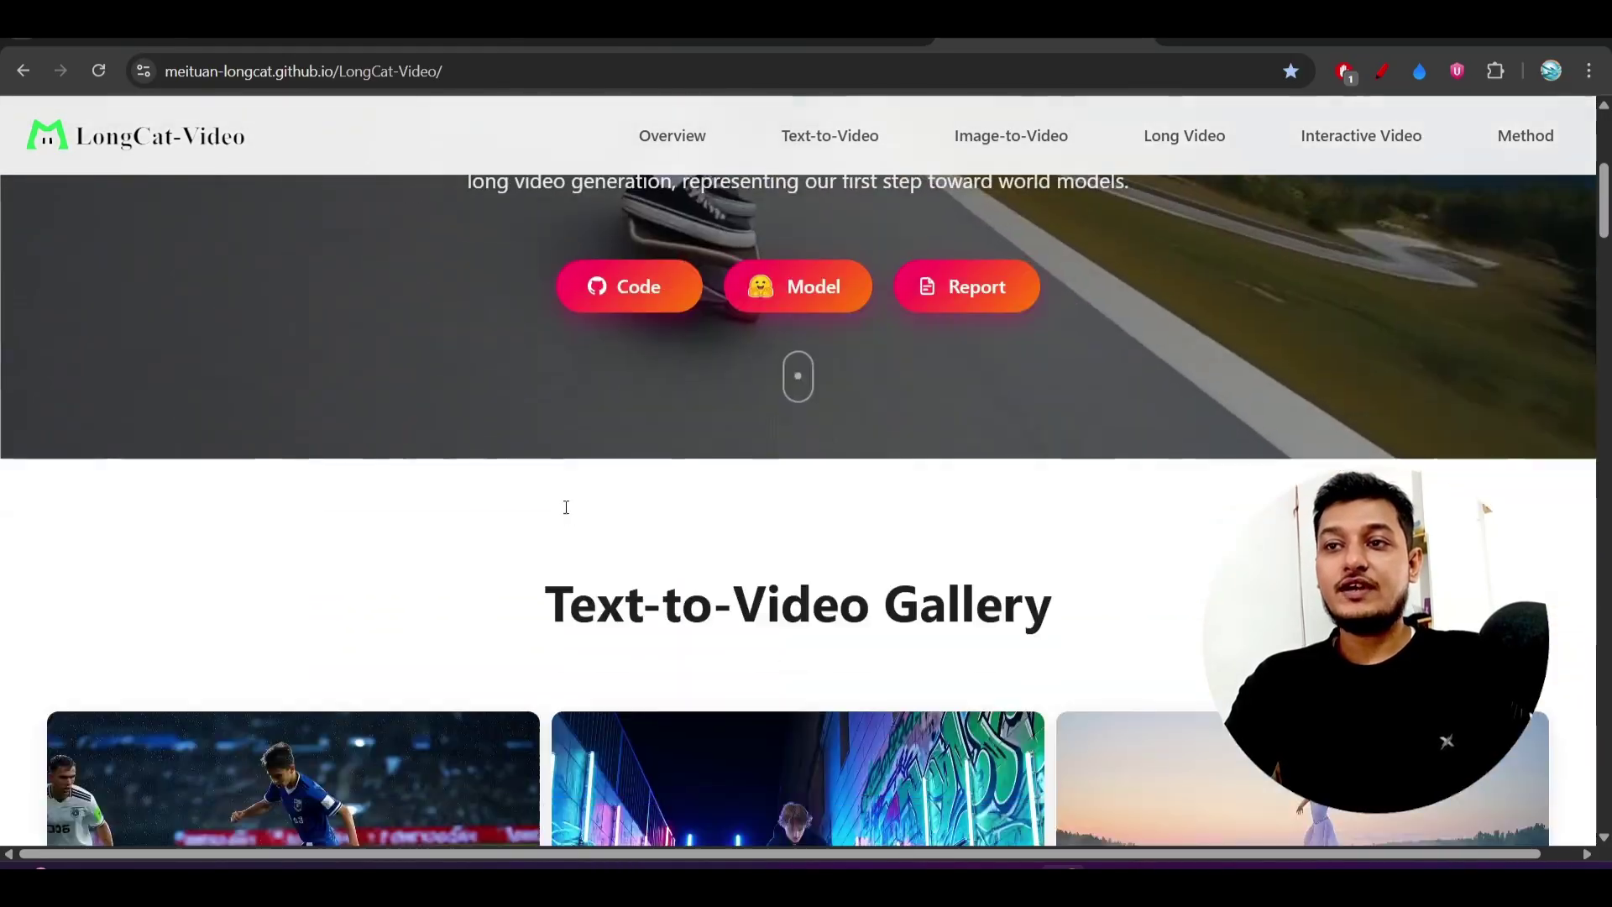
scroll(566, 506, down, 3)
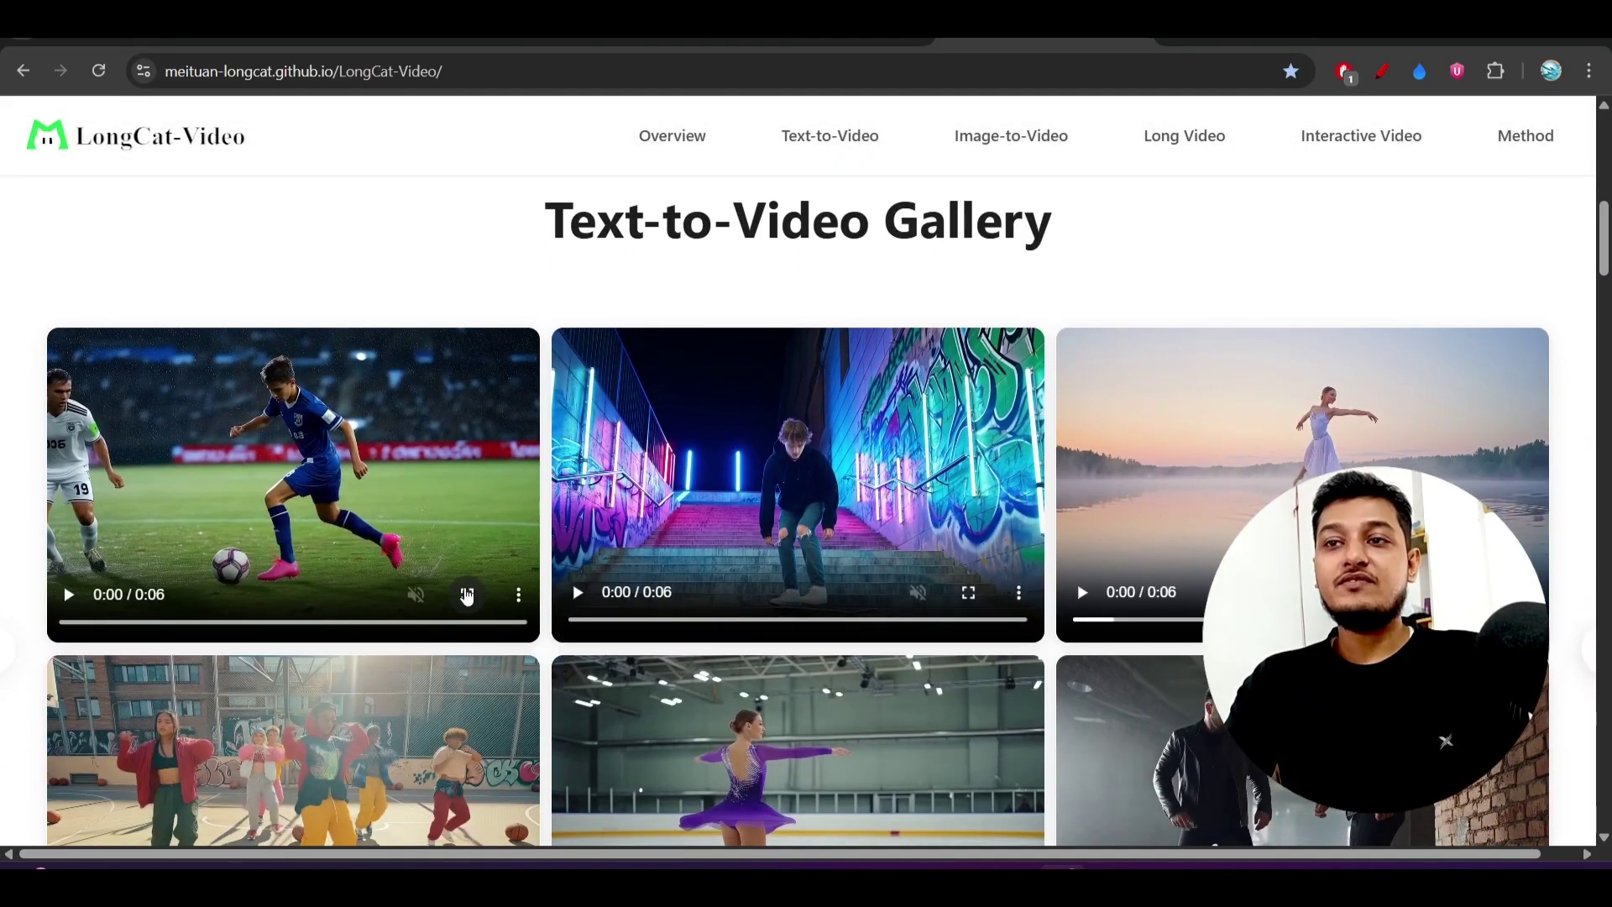
click(467, 596)
click(50, 857)
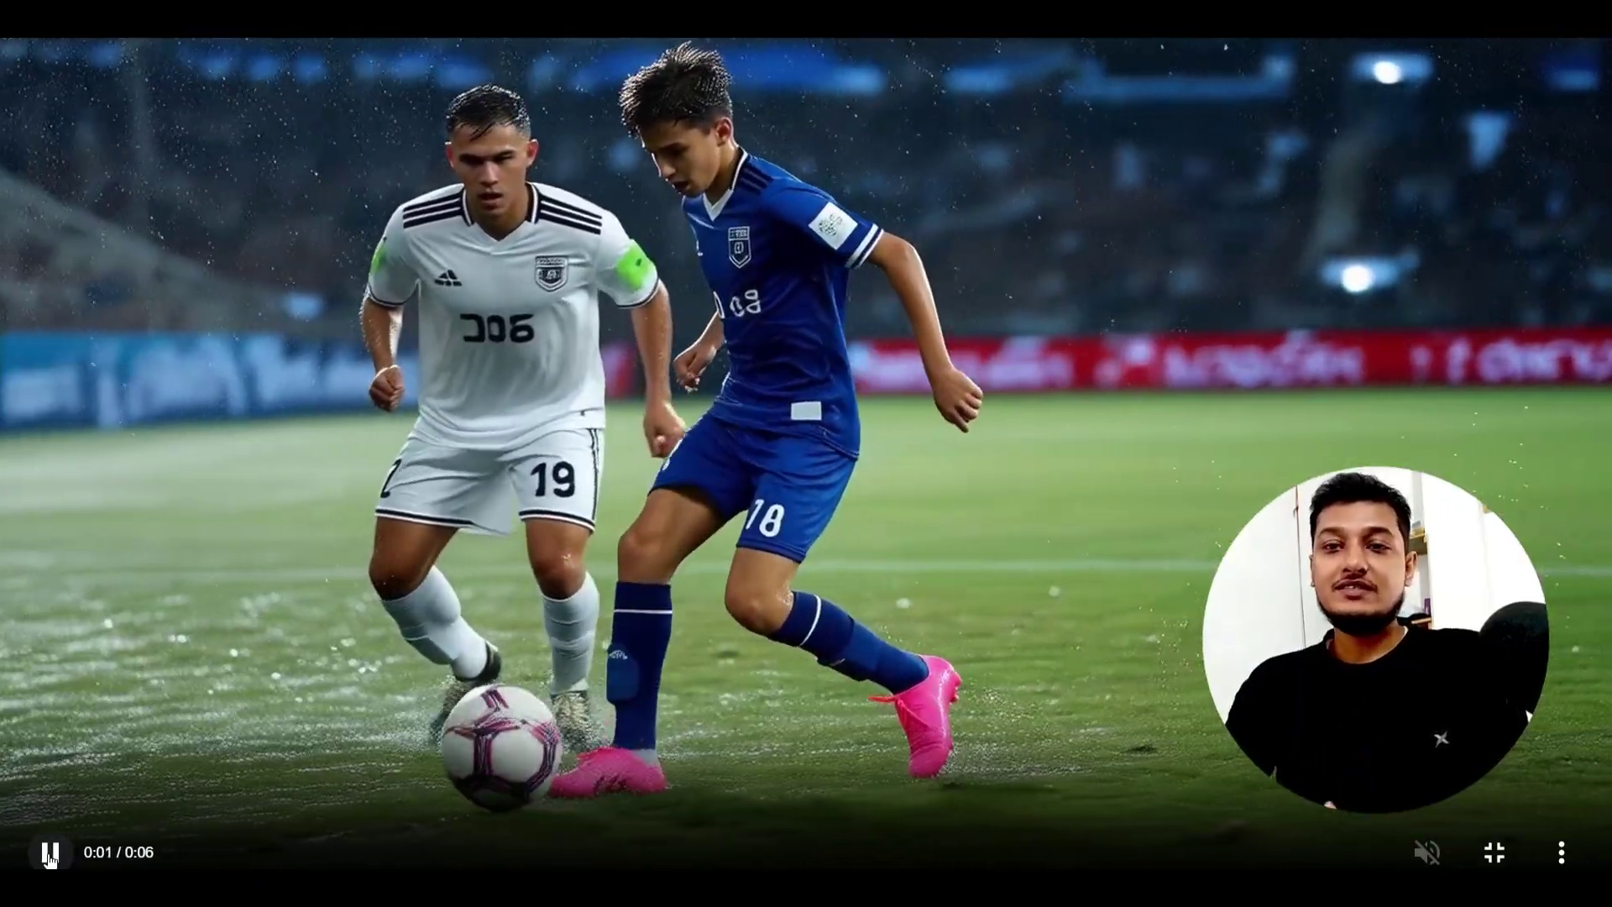
click(50, 857)
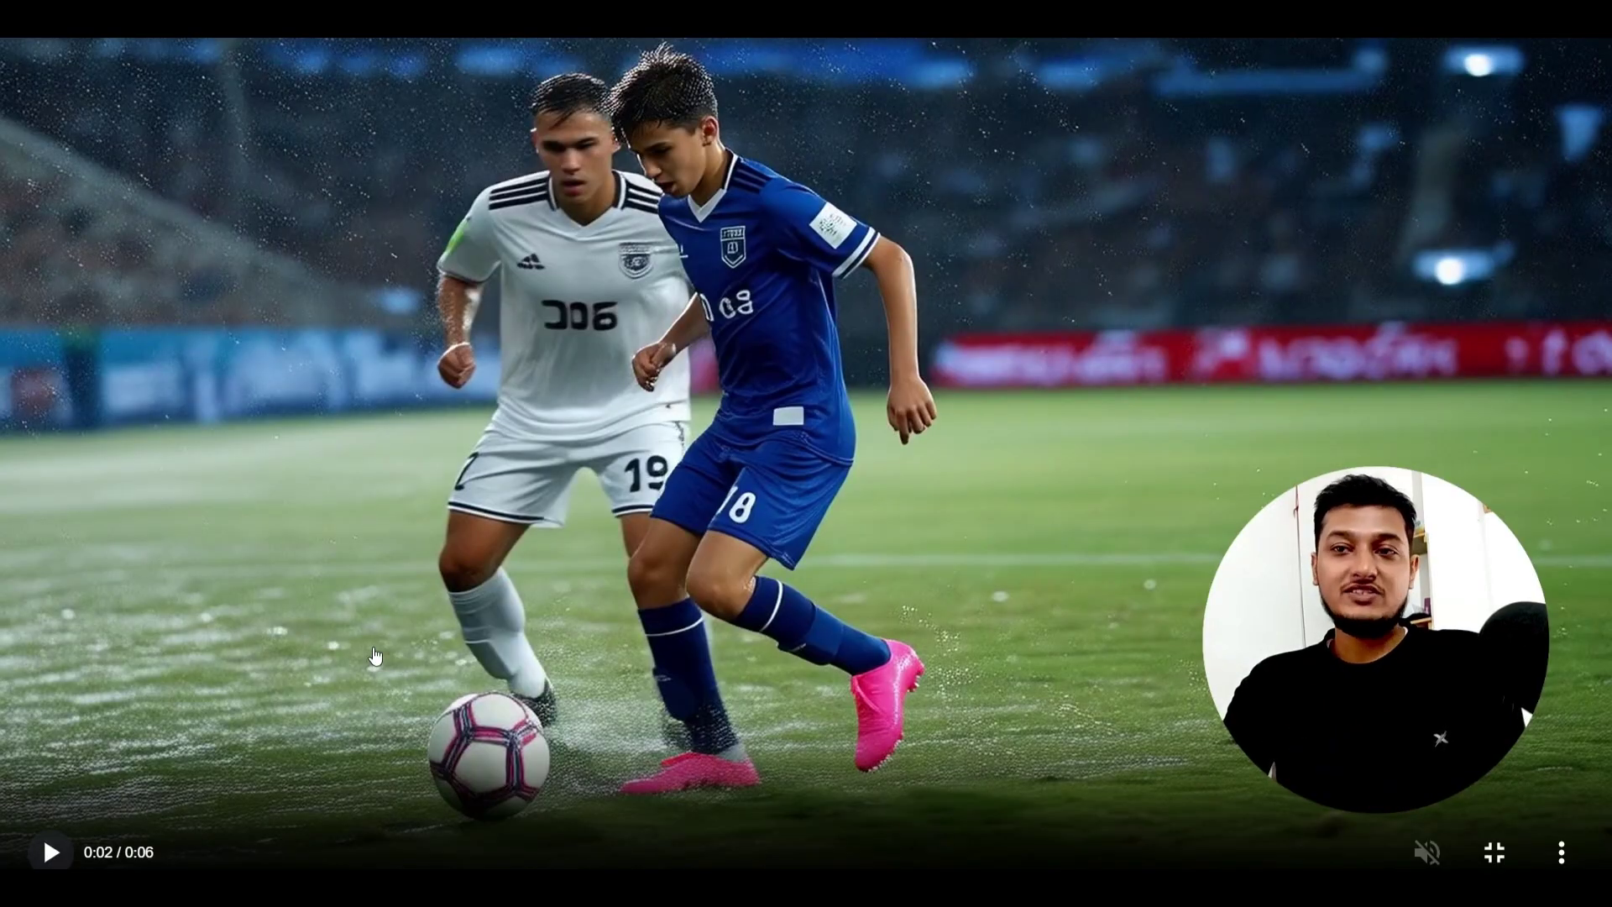
key(Escape)
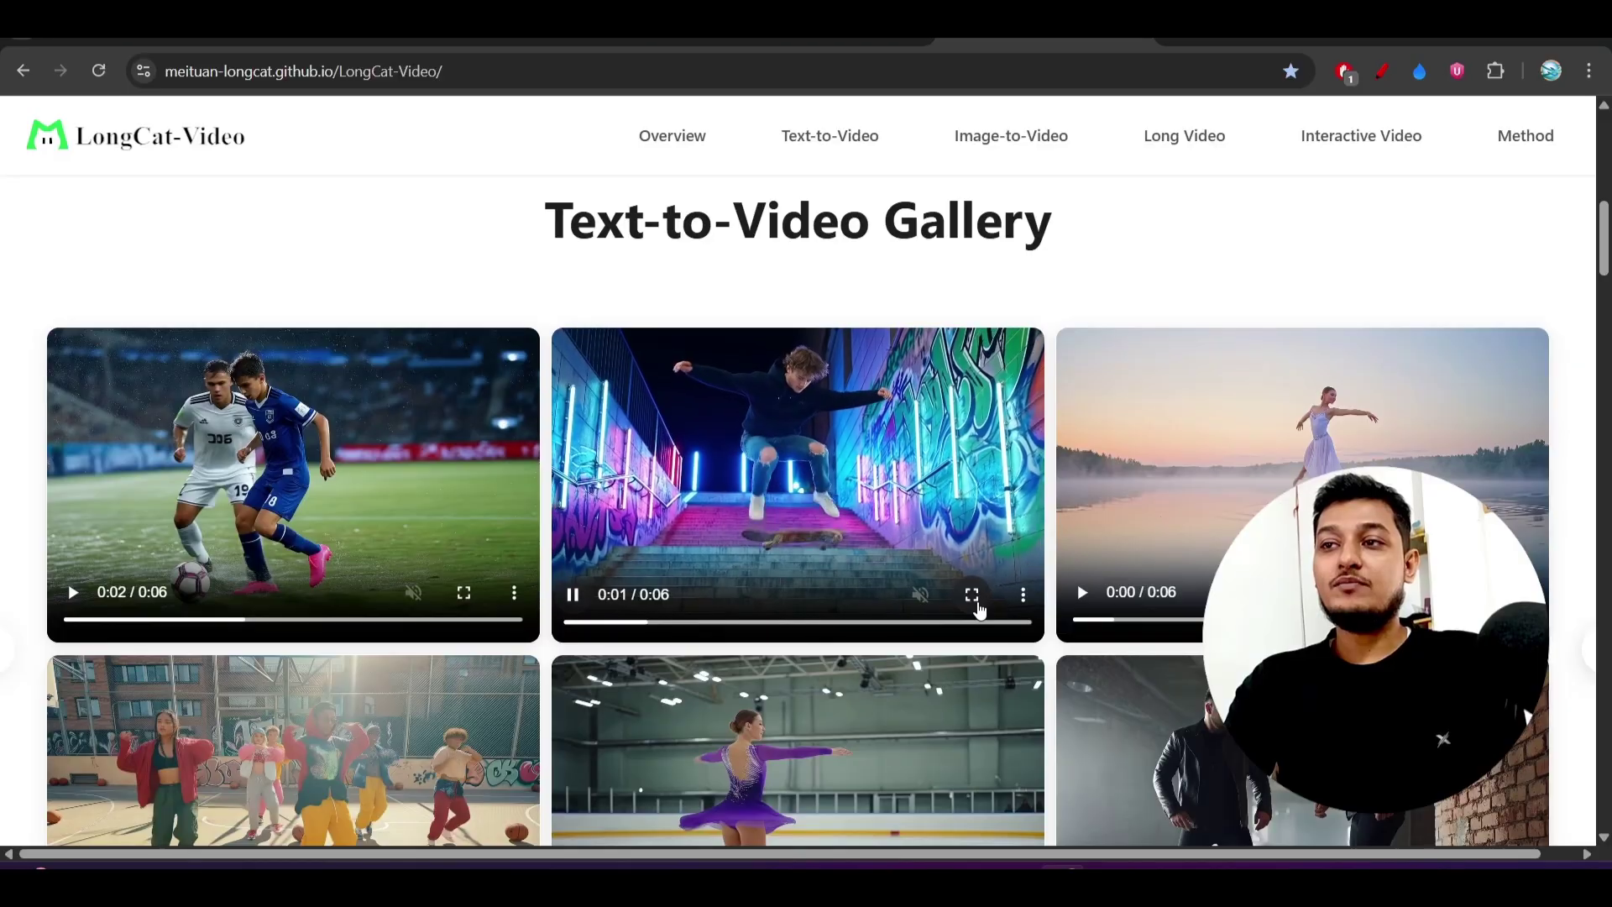
click(973, 594)
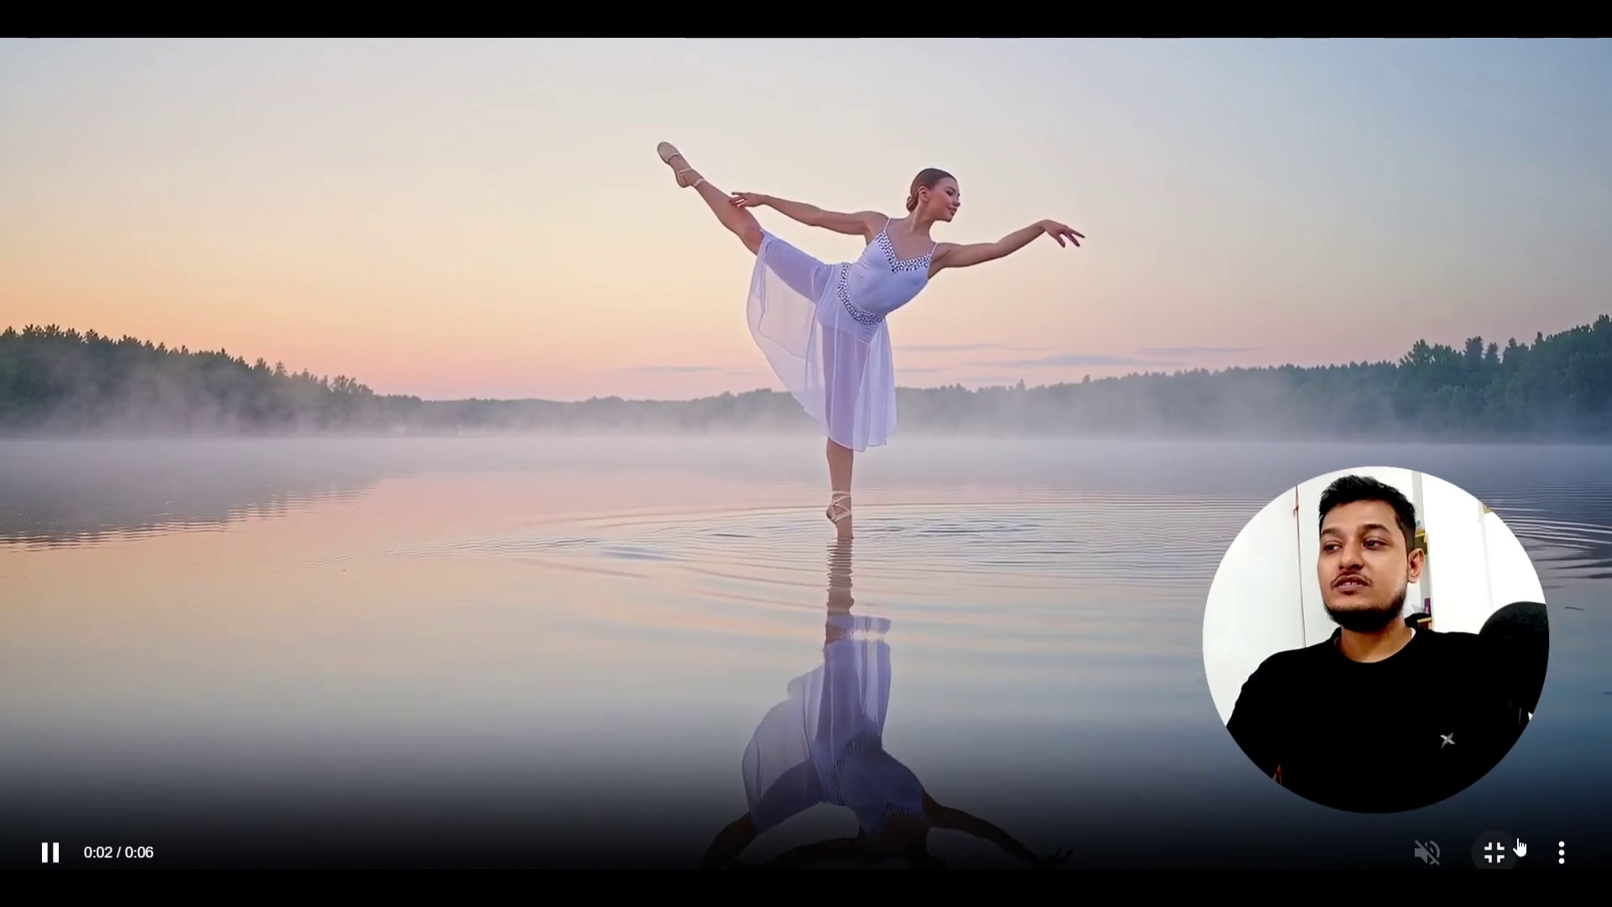
click(1500, 853)
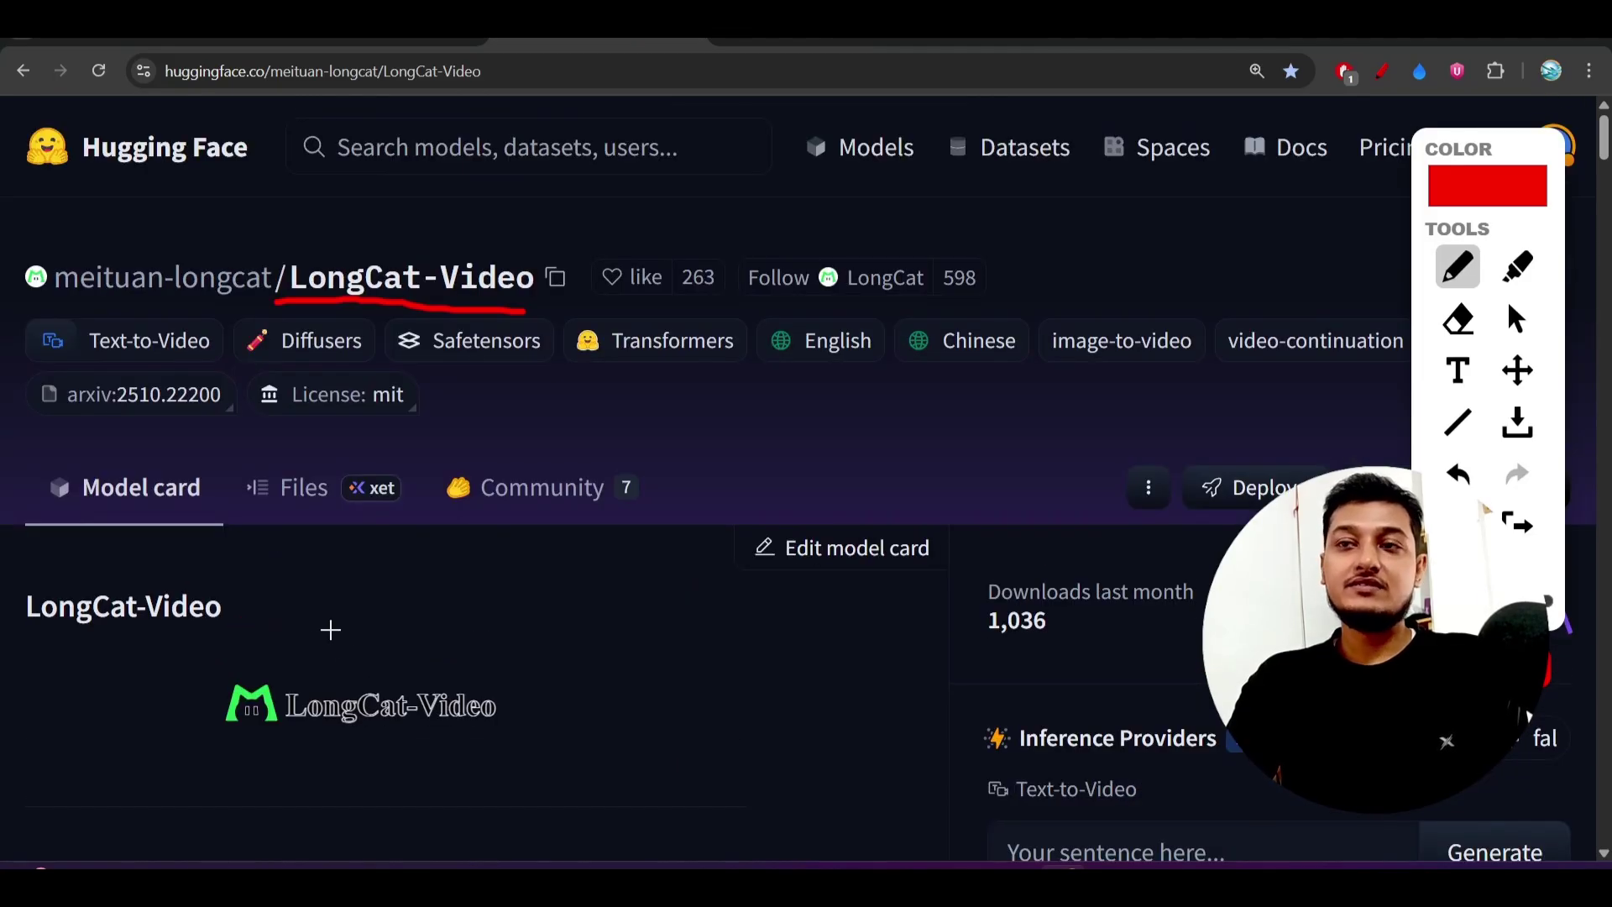
scroll(517, 687, down, 1)
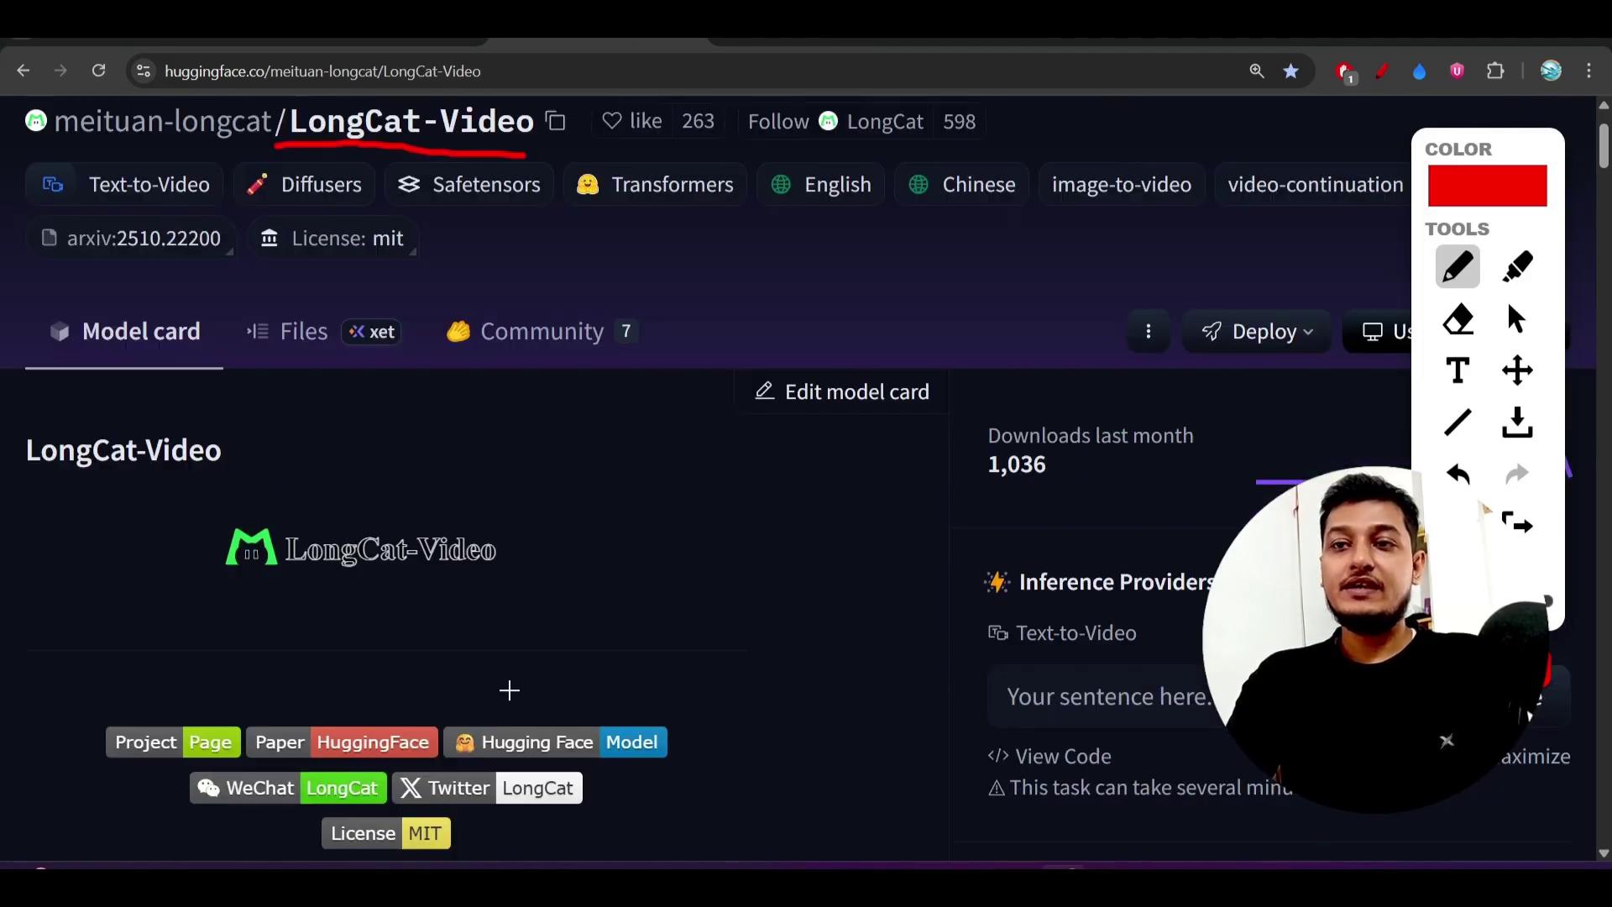
scroll(510, 687, down, 1)
scroll(510, 688, down, 4)
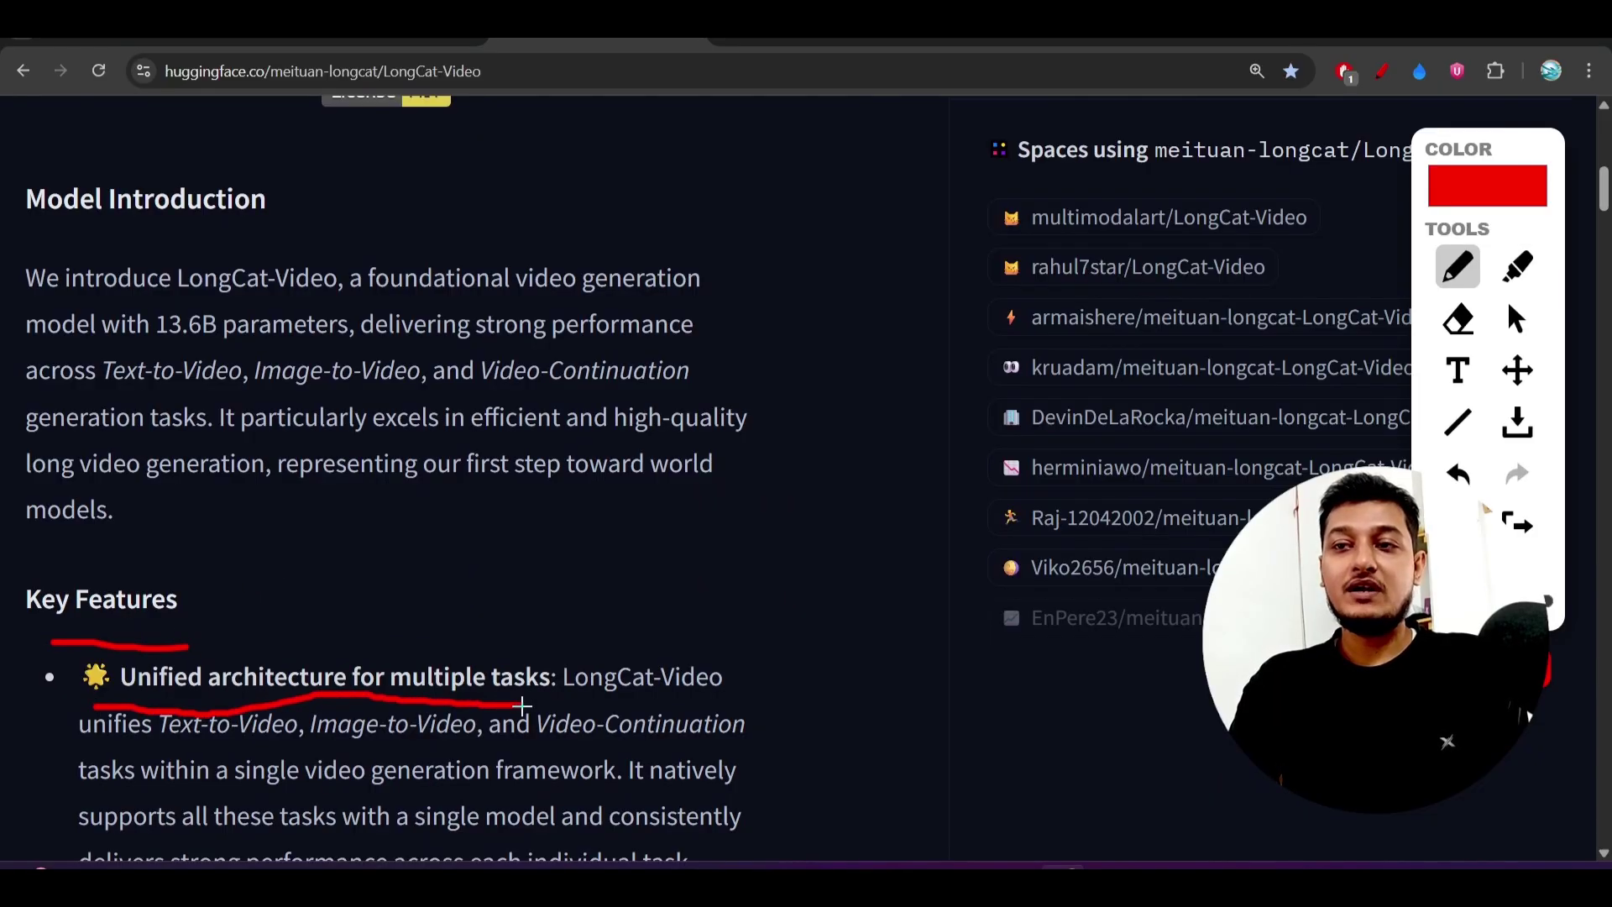
scroll(520, 708, down, 1)
scroll(497, 674, down, 1)
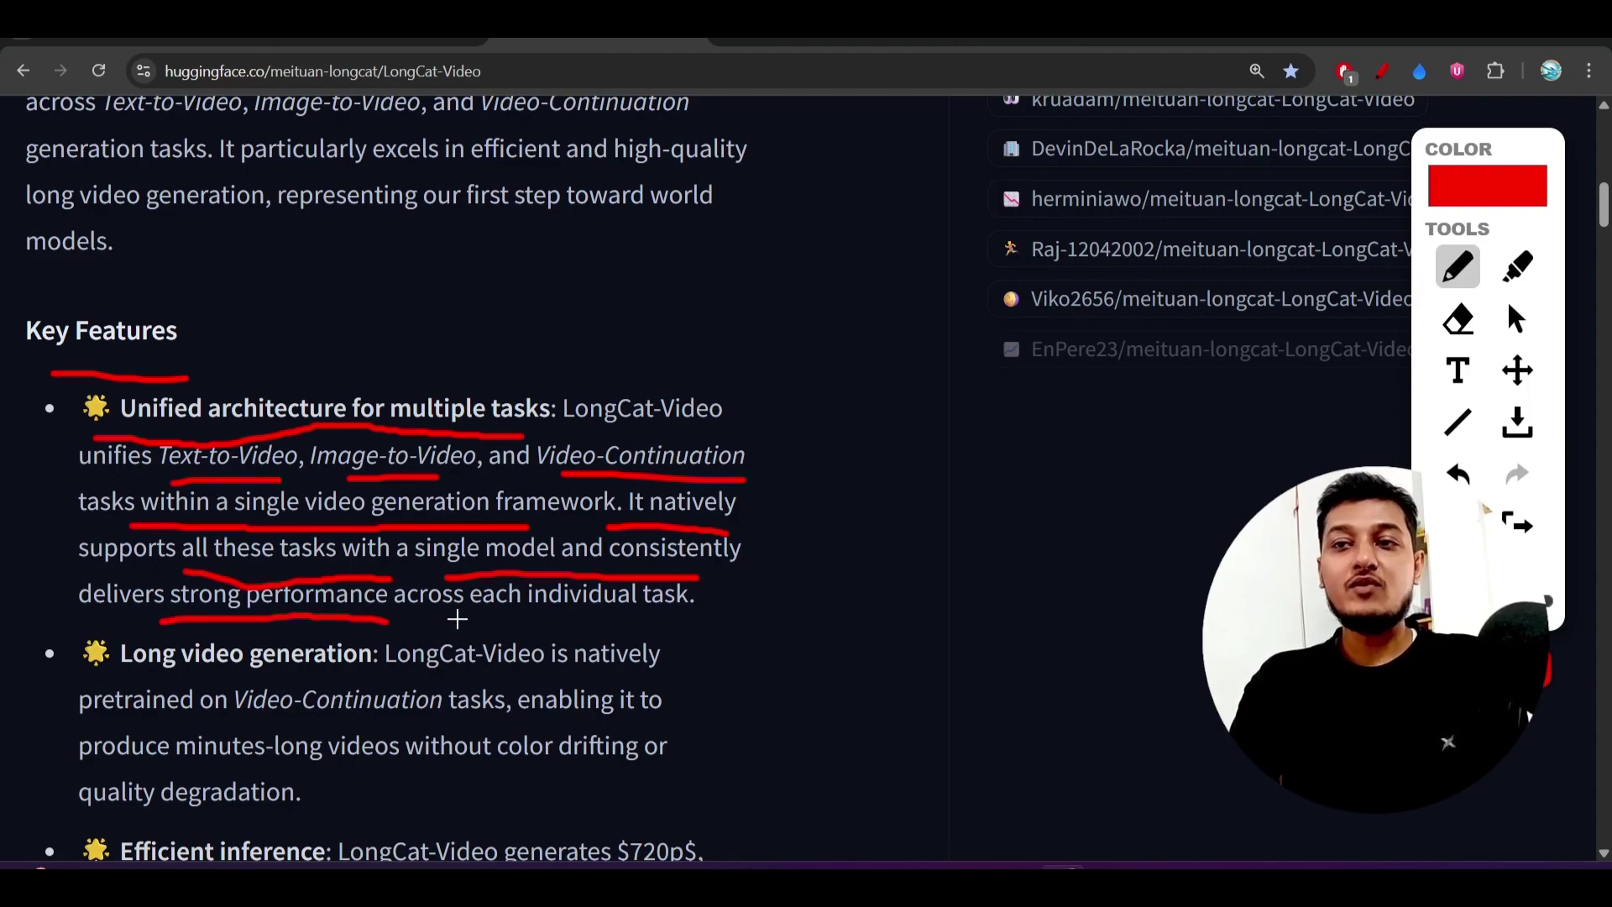
scroll(673, 619, down, 3)
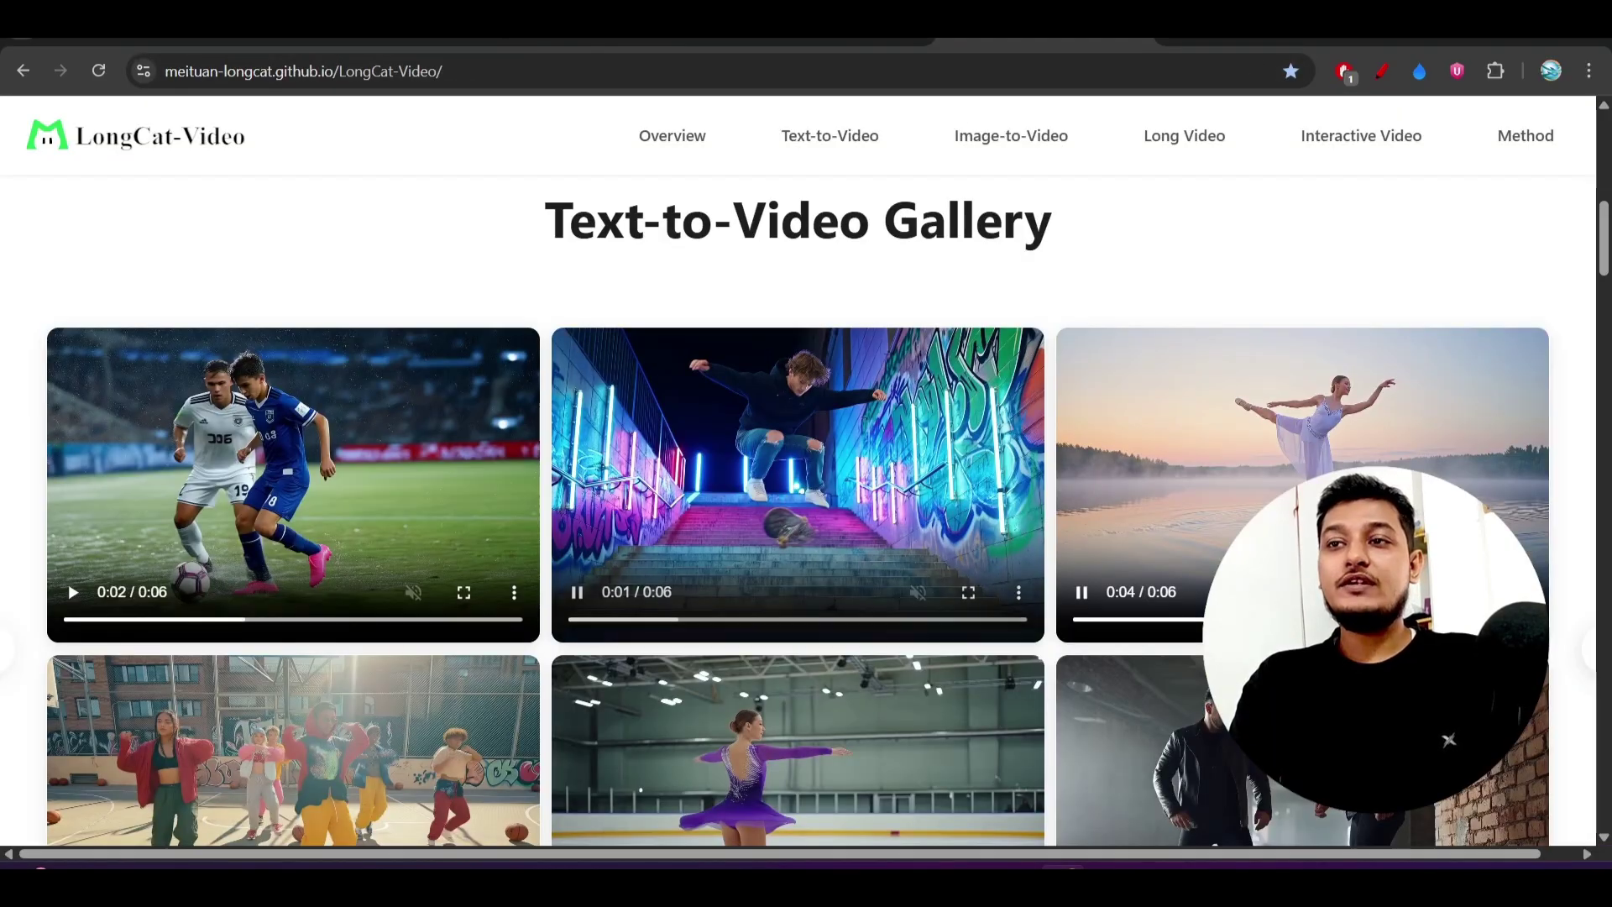
scroll(824, 487, down, 1)
scroll(825, 486, down, 1)
scroll(826, 487, down, 2)
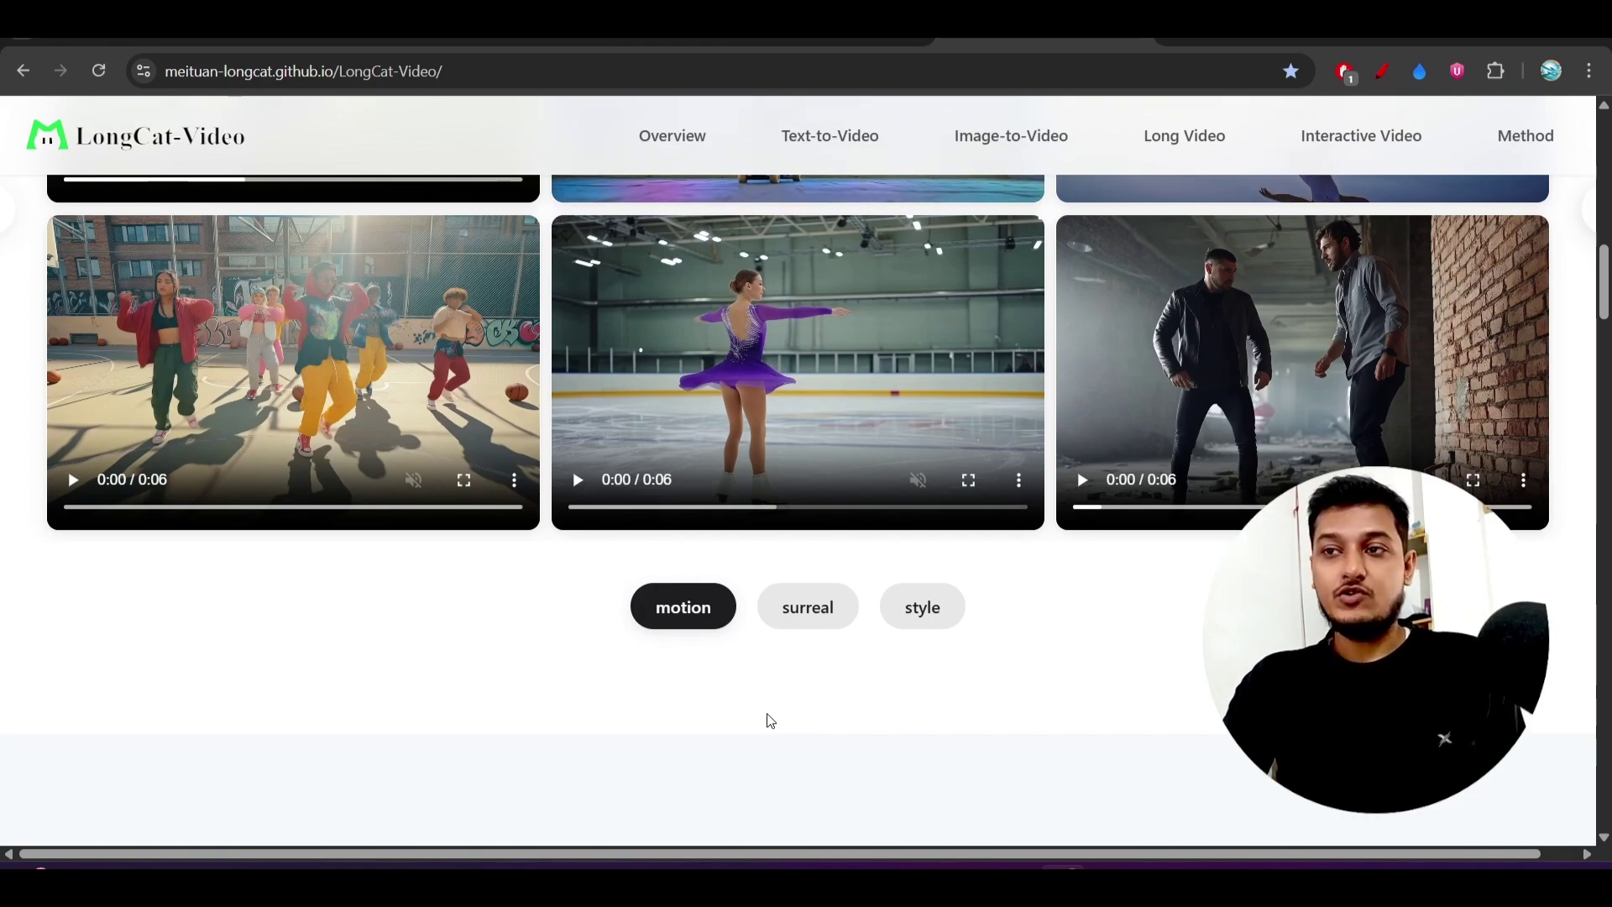
scroll(760, 630, up, 3)
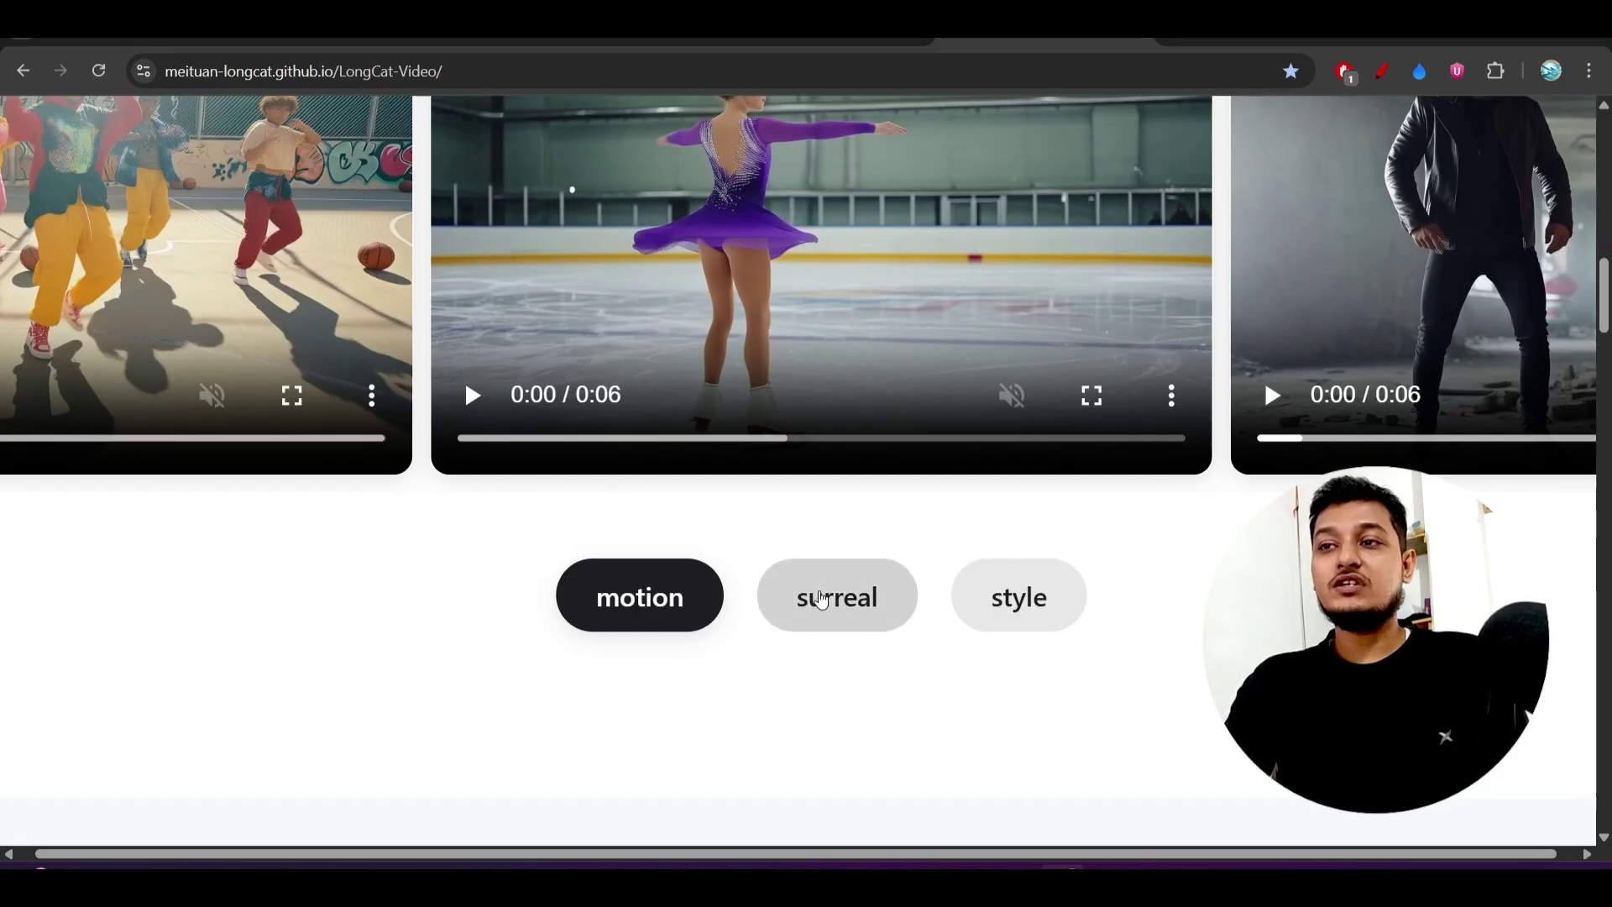
Filter the gallery to surreal, then style, and play the Santorini and yellow raincoat clips
click(806, 598)
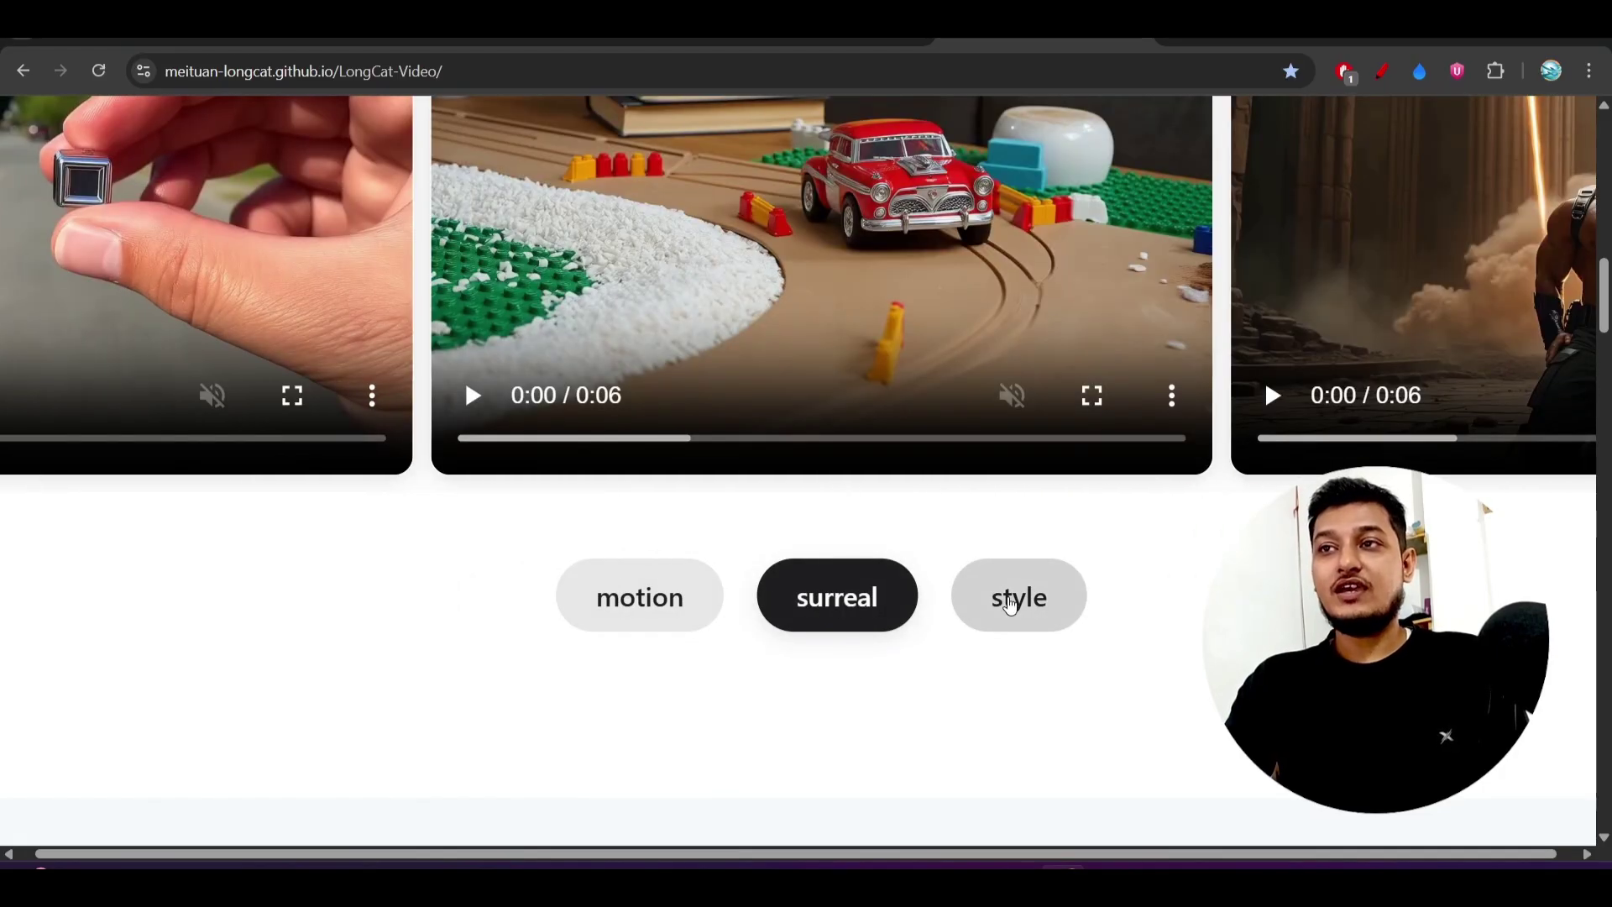
click(1008, 603)
scroll(733, 644, up, 2)
scroll(734, 642, down, 3)
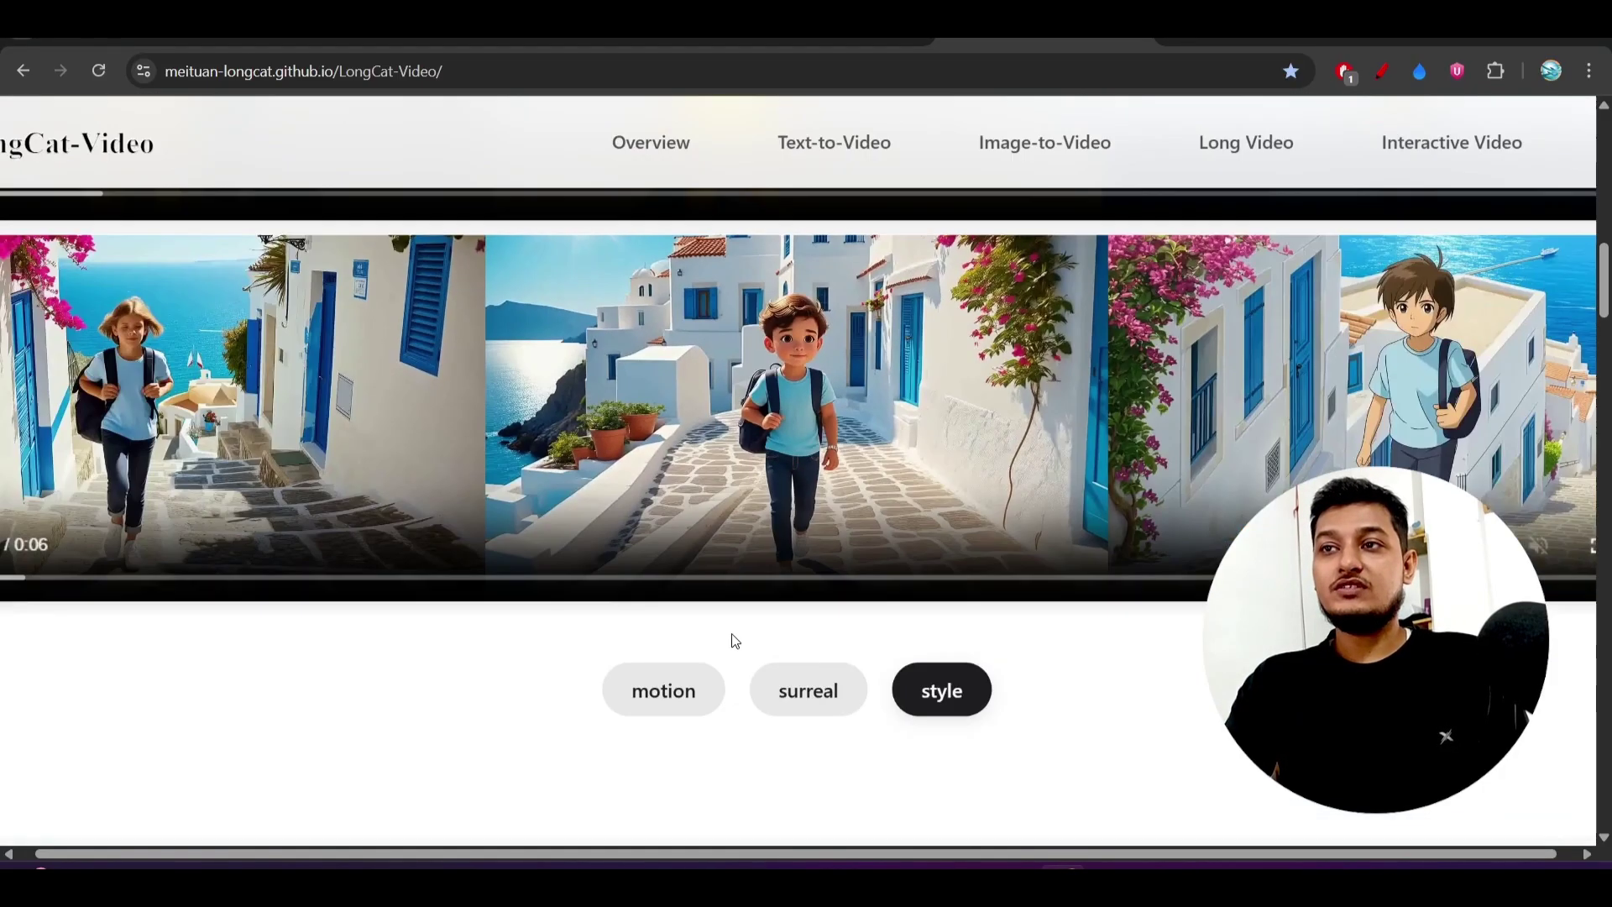
click(67, 481)
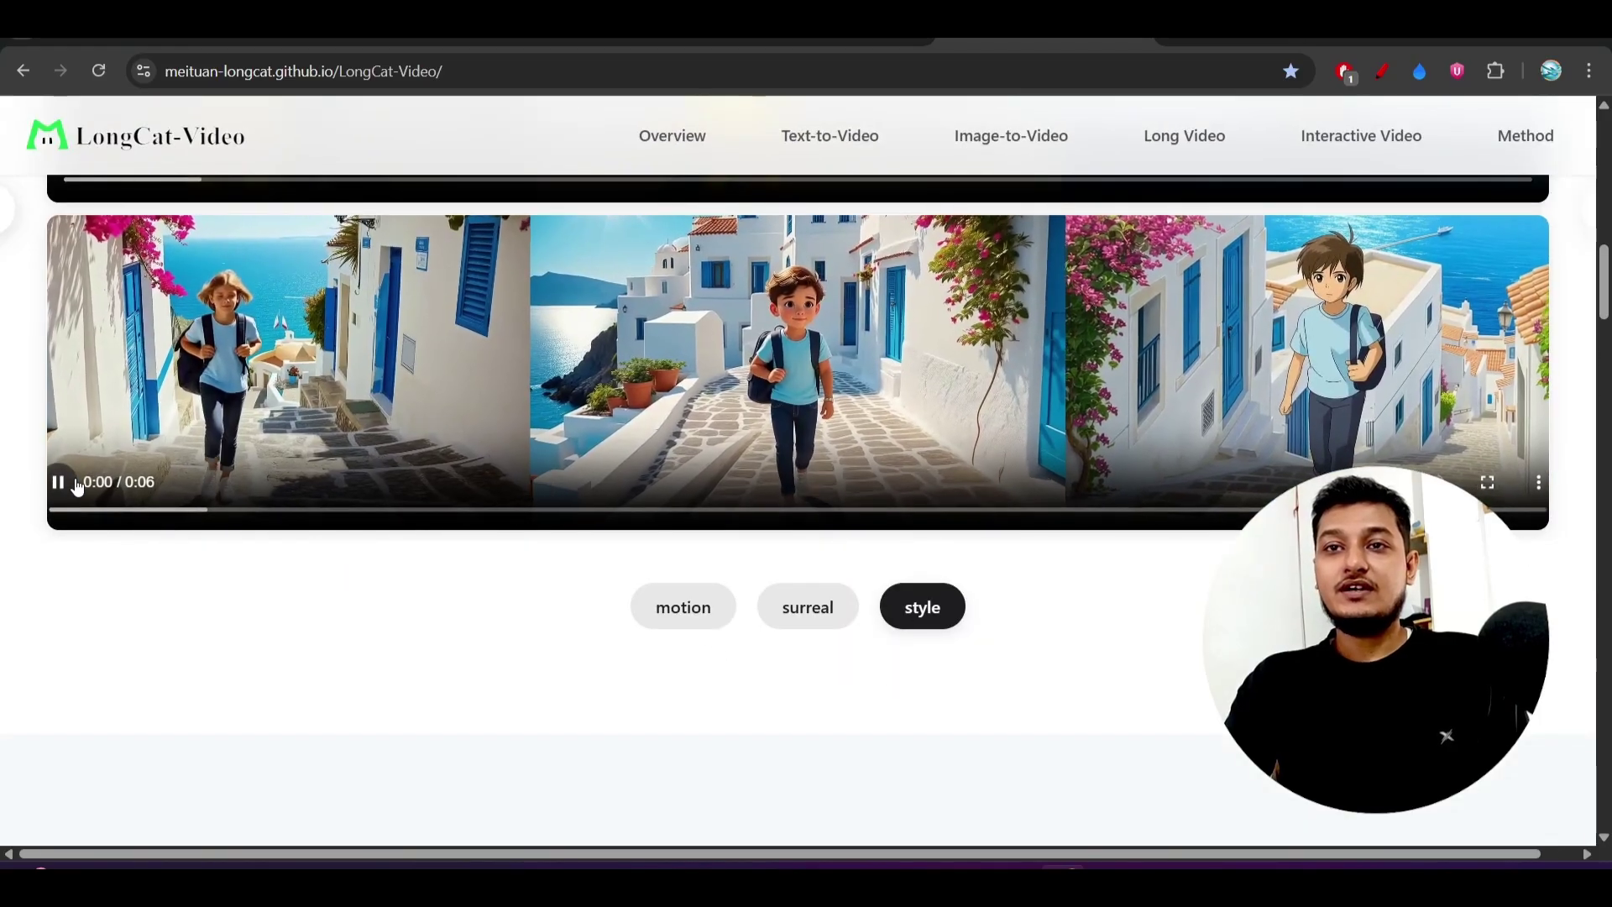
scroll(377, 454, up, 1)
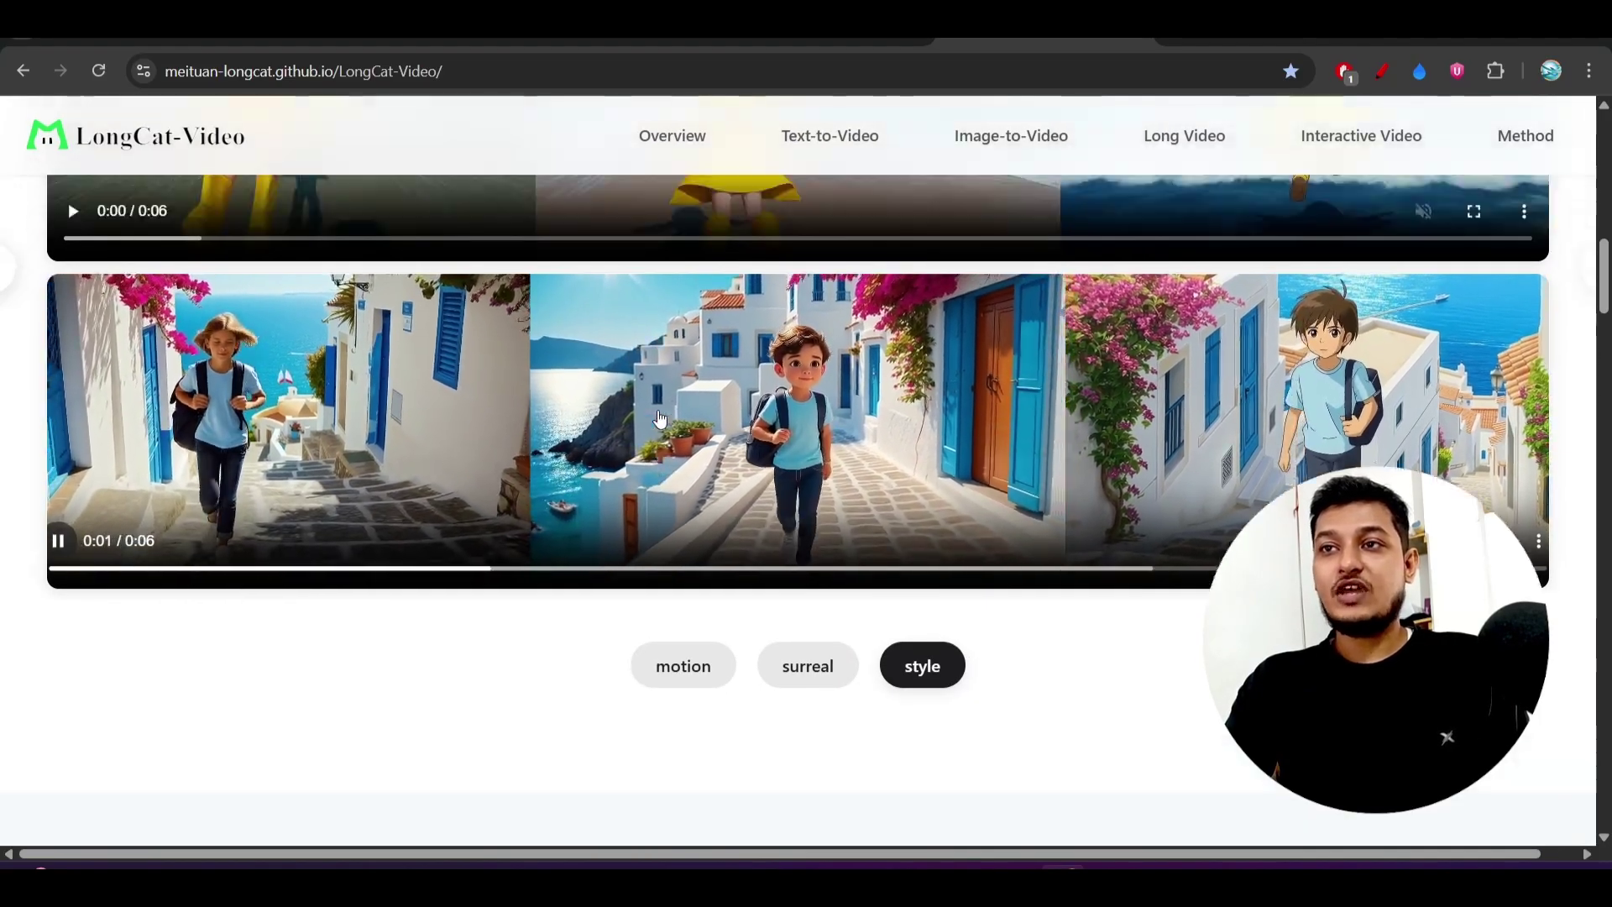
scroll(567, 430, up, 1)
scroll(658, 419, up, 2)
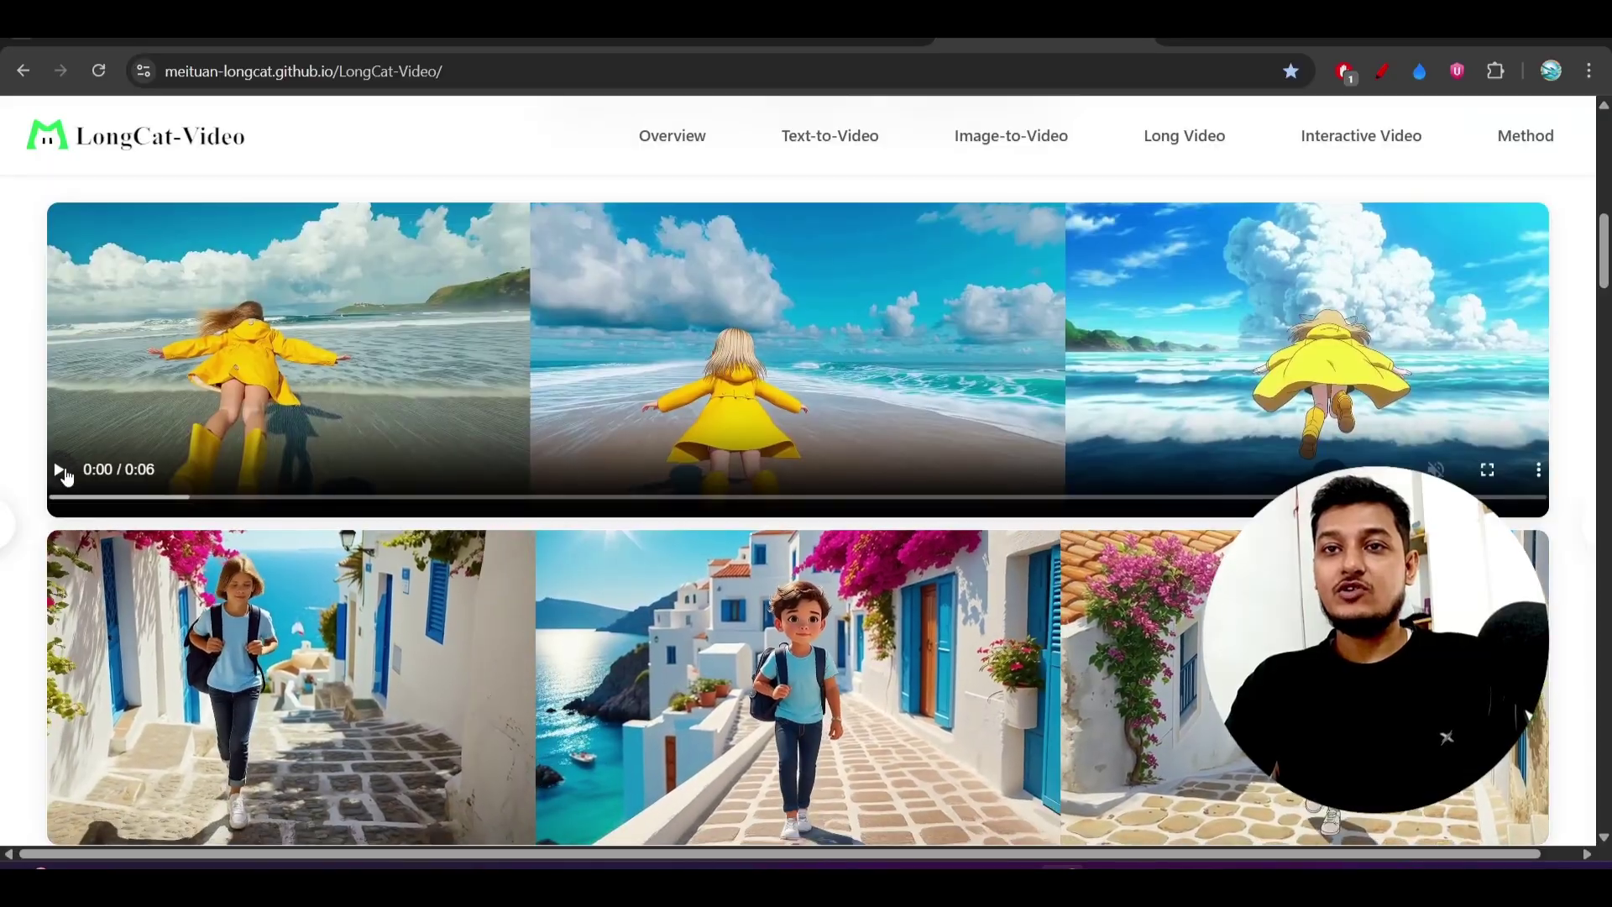
click(63, 467)
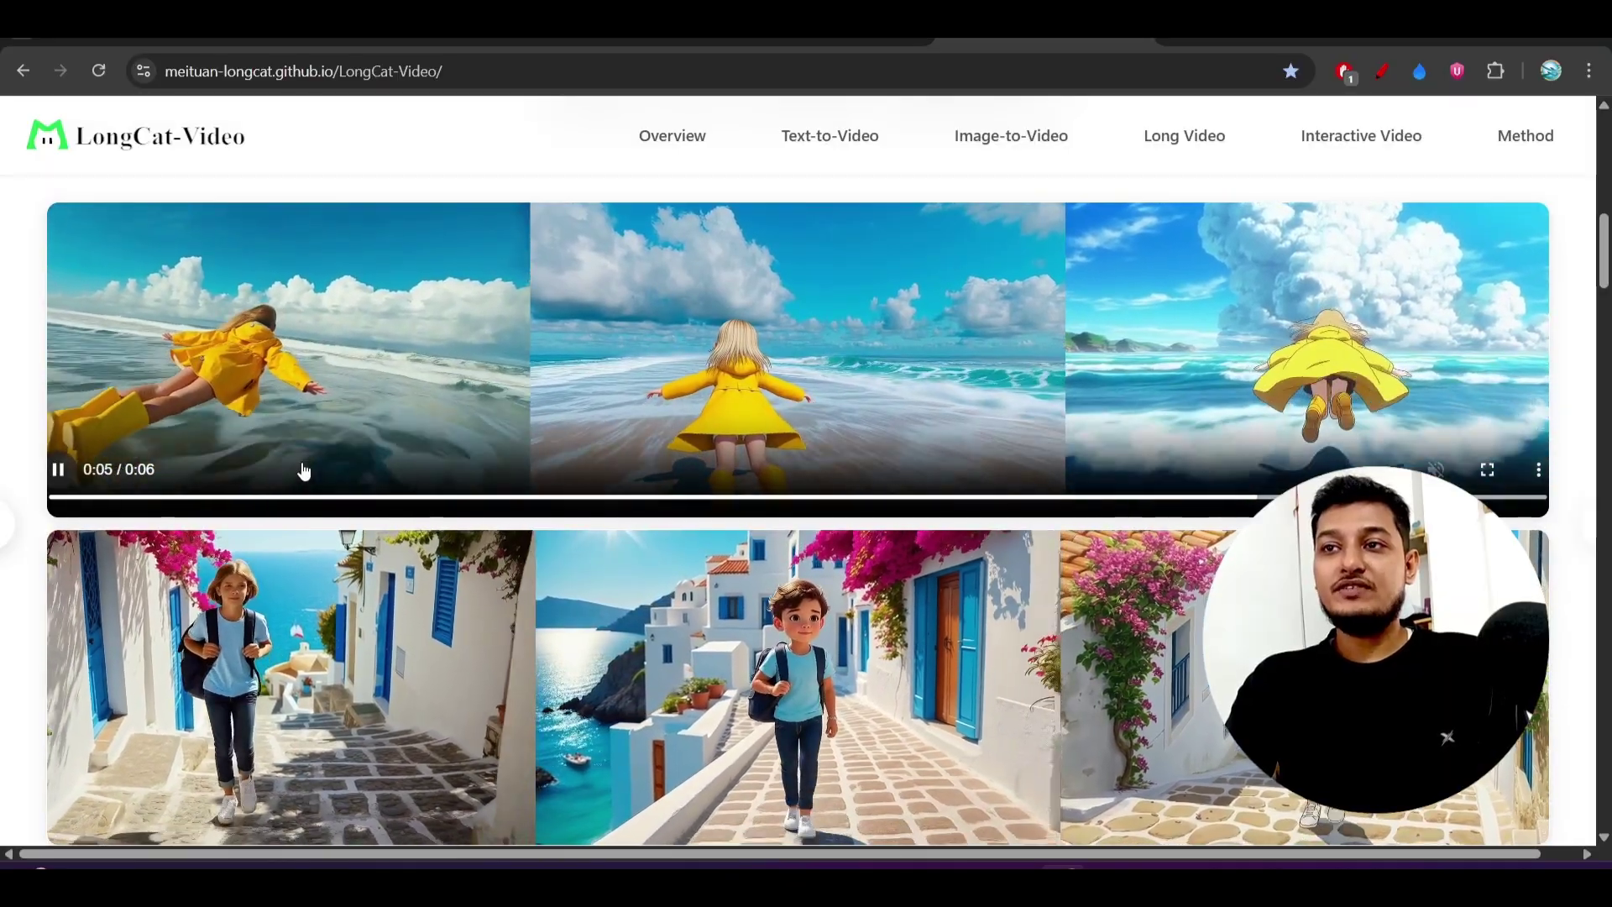
scroll(302, 471, down, 1)
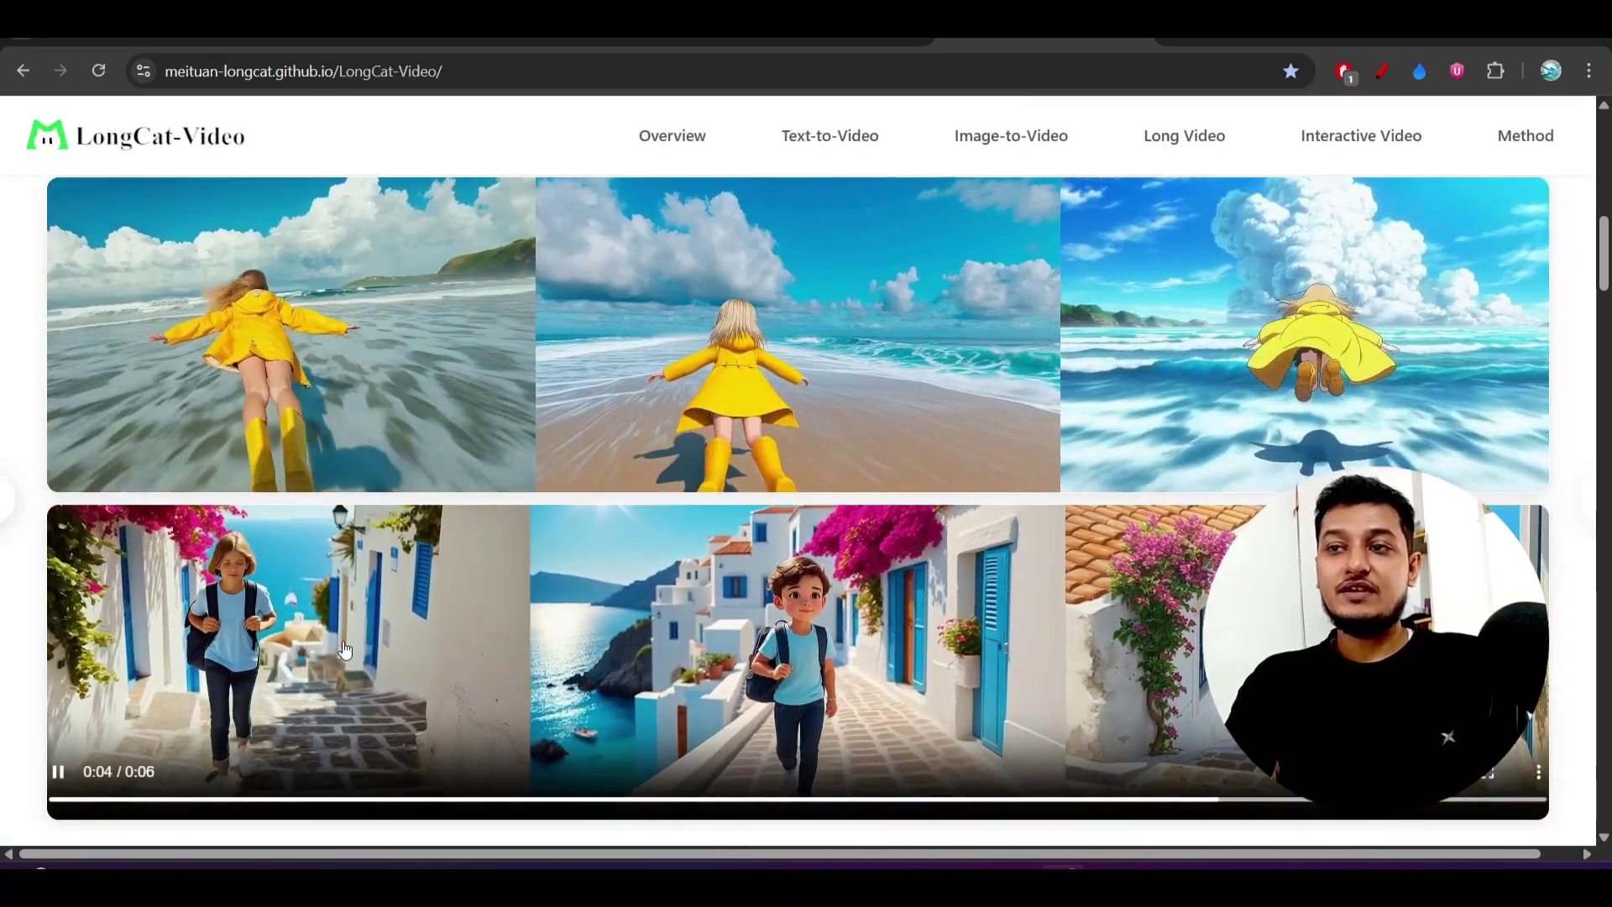
scroll(558, 673, down, 3)
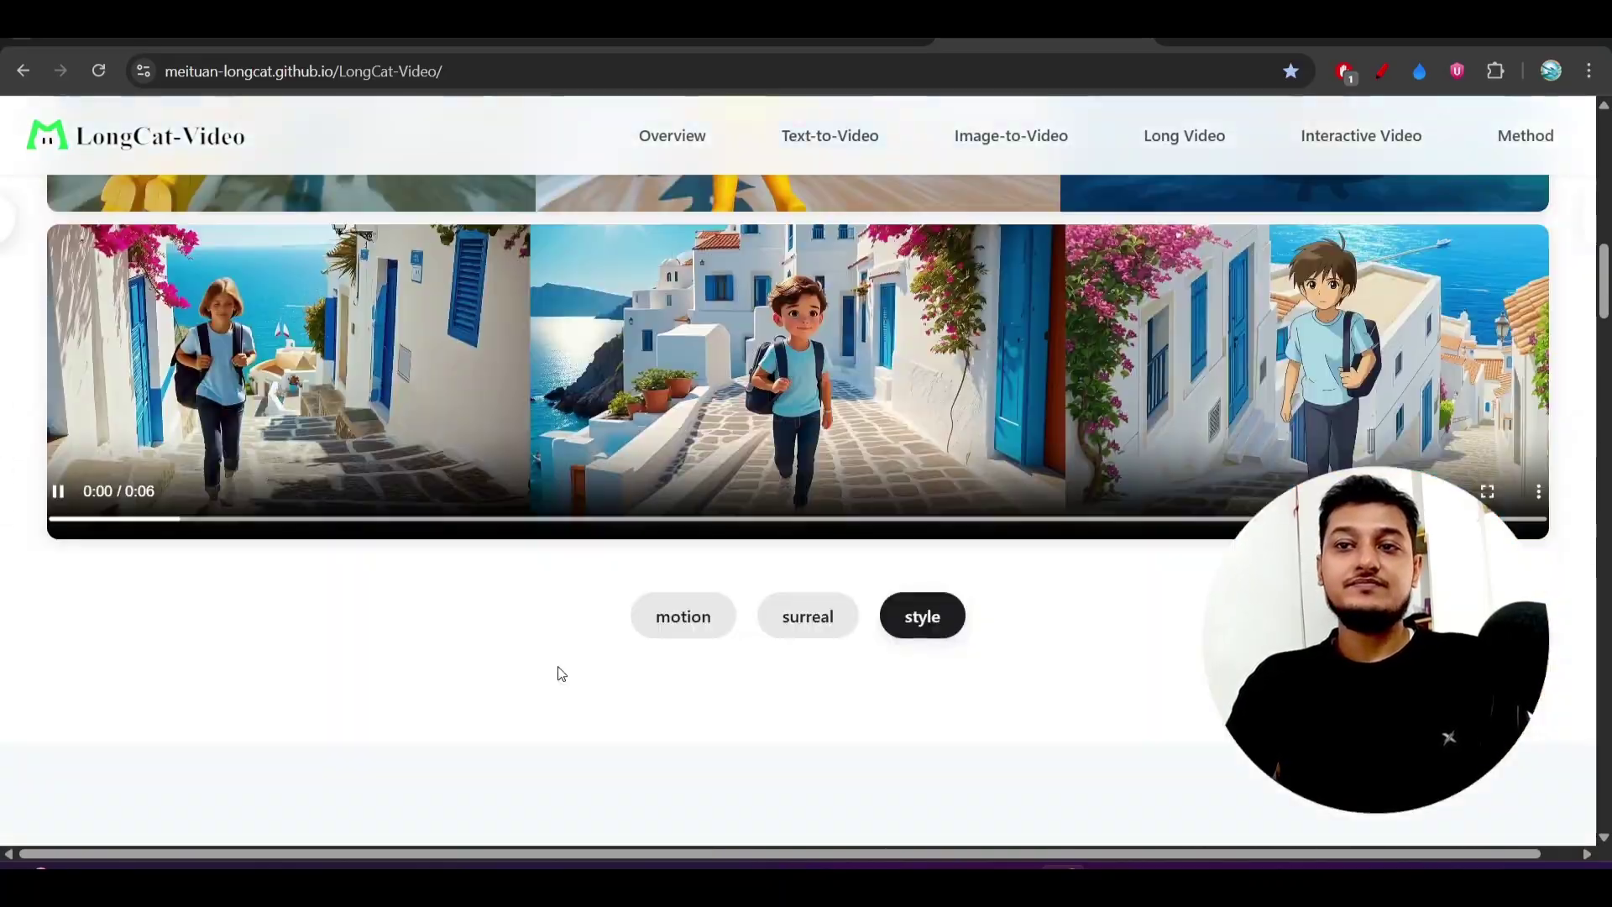
scroll(561, 676, down, 5)
ctrl+scroll(816, 421, up, 3)
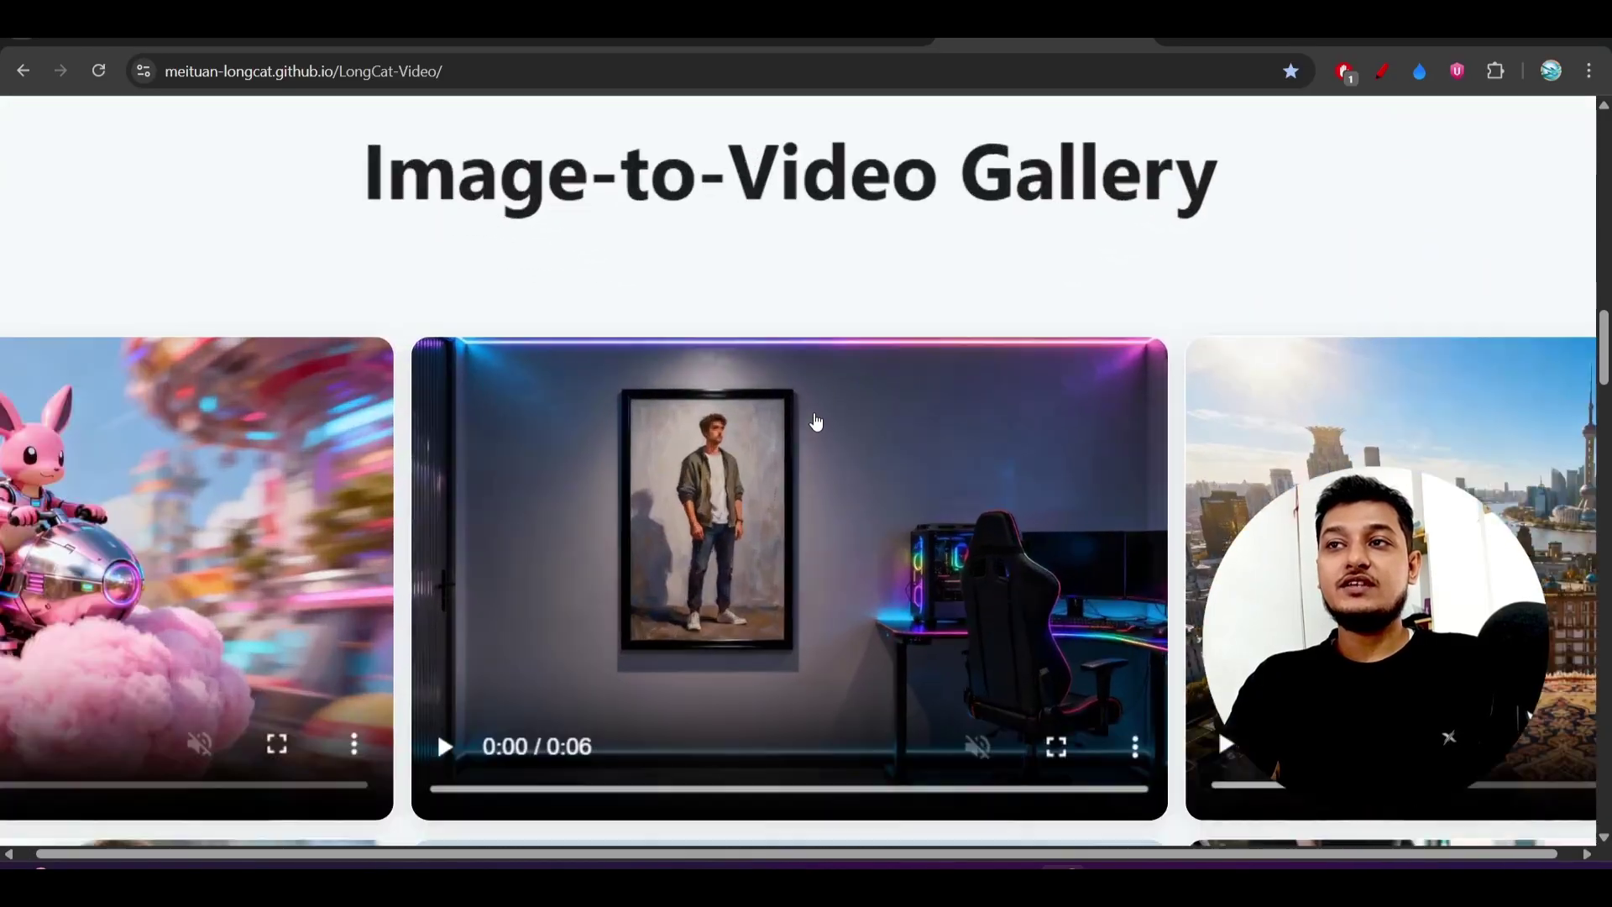
ctrl+scroll(815, 421, up, 3)
scroll(816, 421, down, 2)
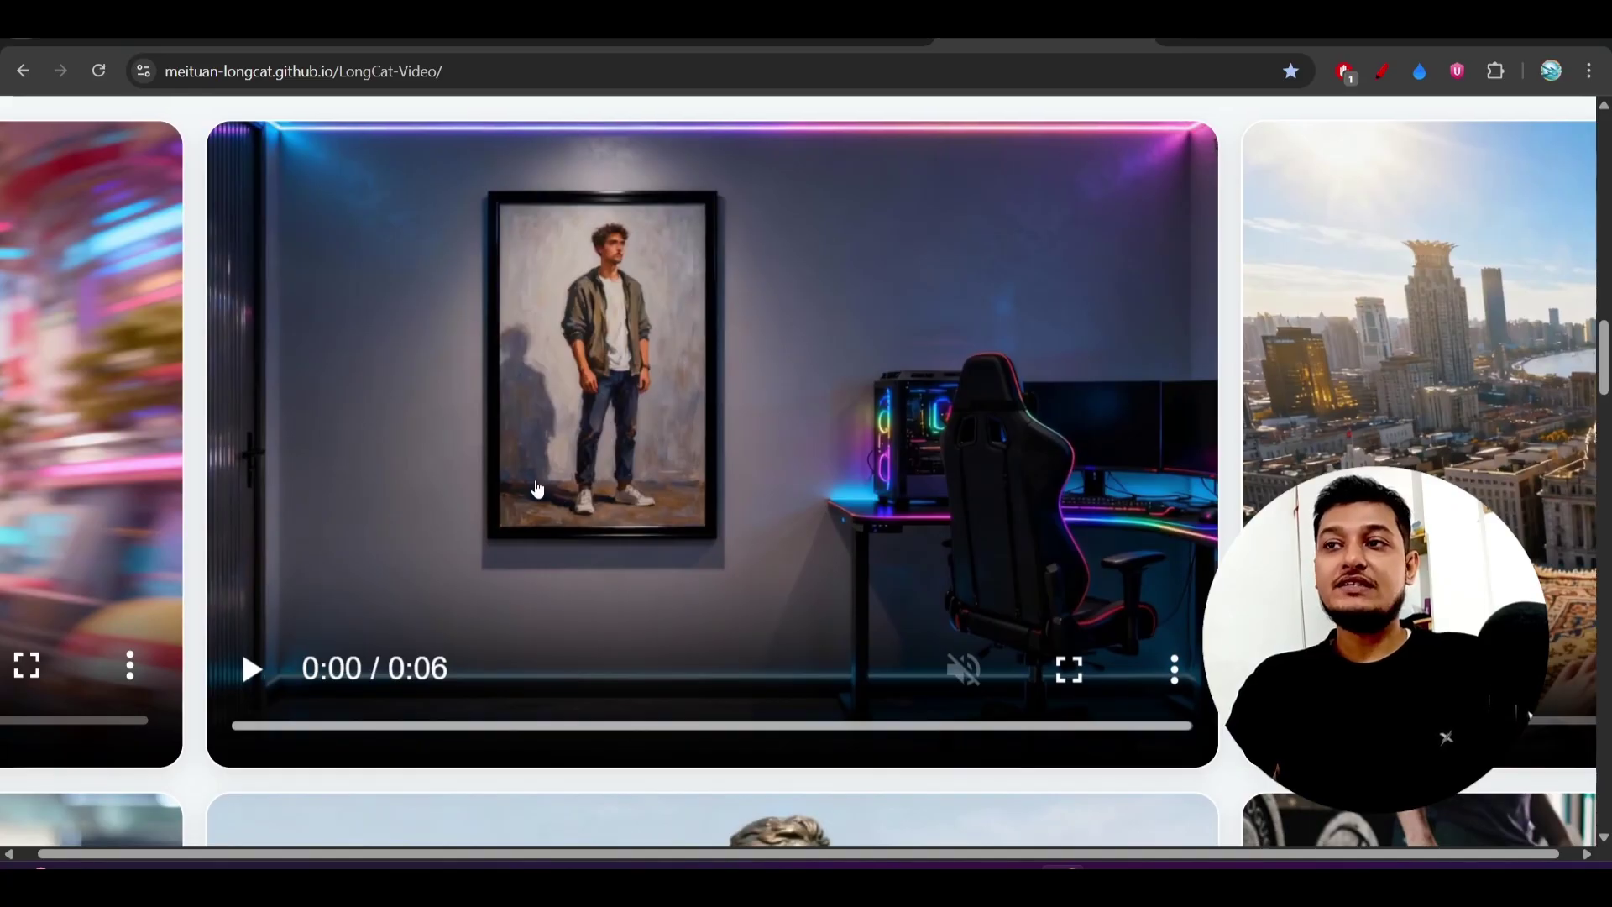
Play and pause the painting, city flying-carpet and gym clips, then zoom out to show pagination
click(253, 669)
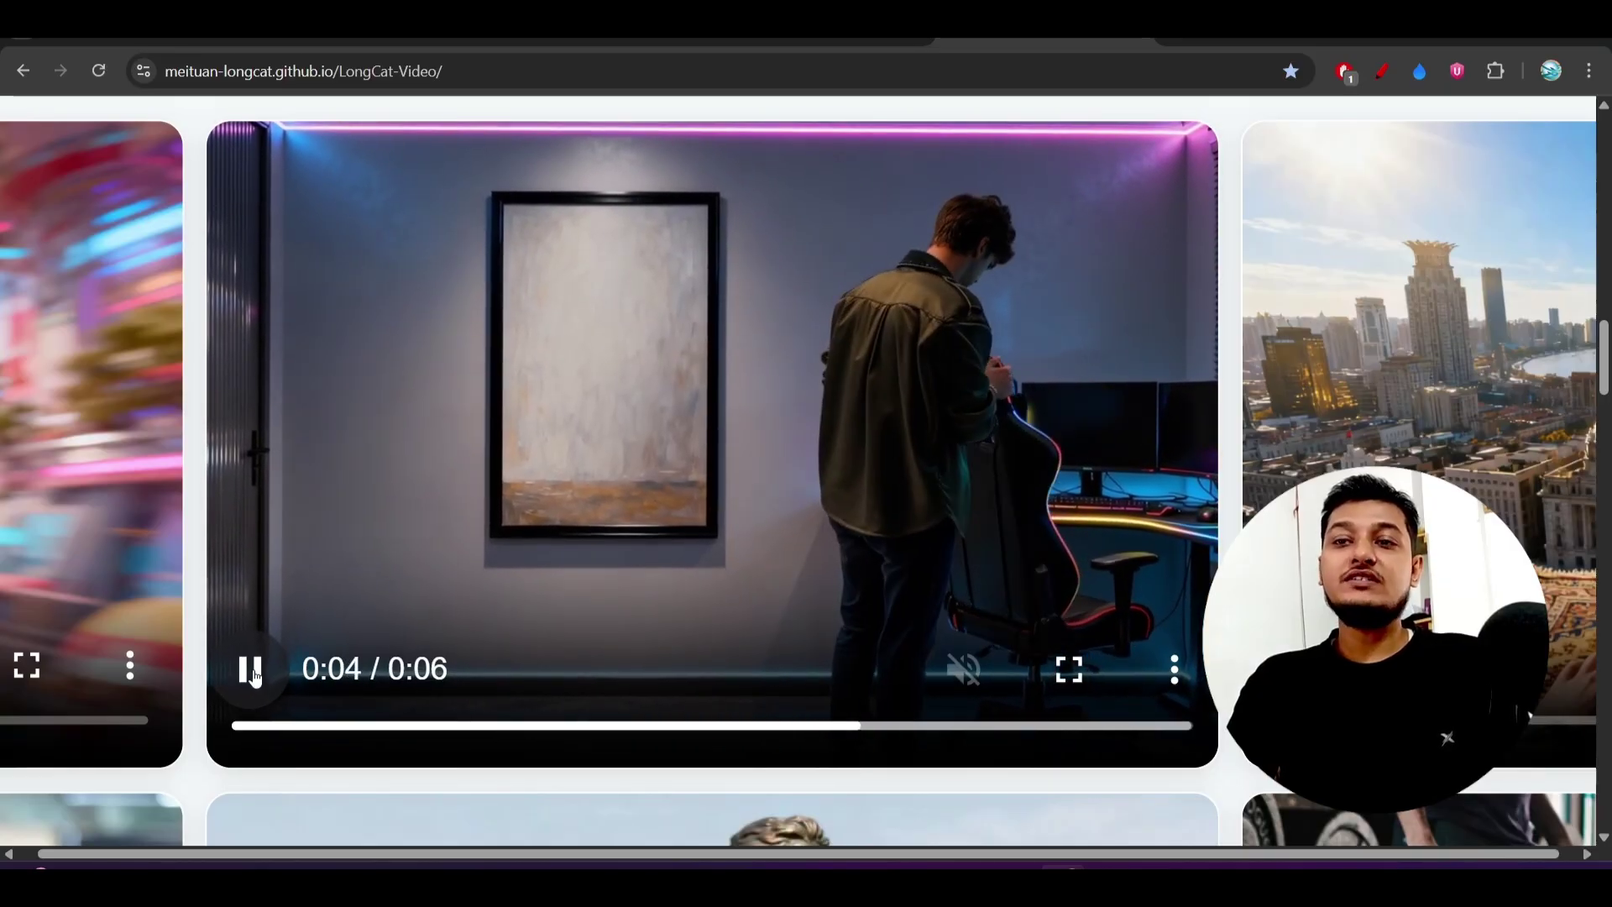
click(249, 671)
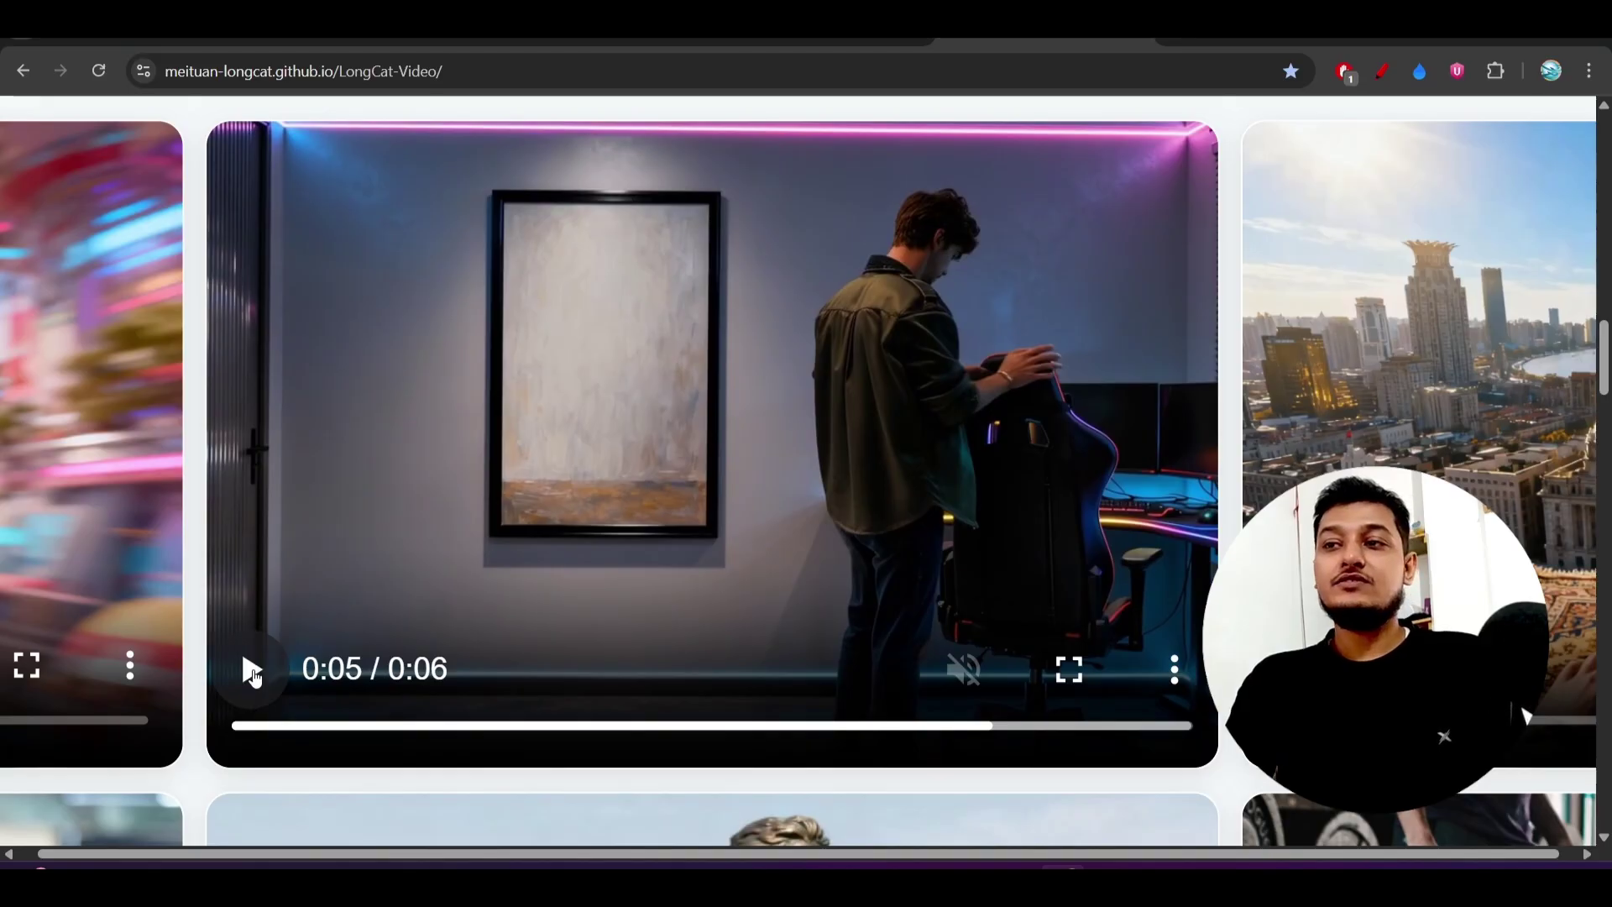
scroll(918, 527, right, 5)
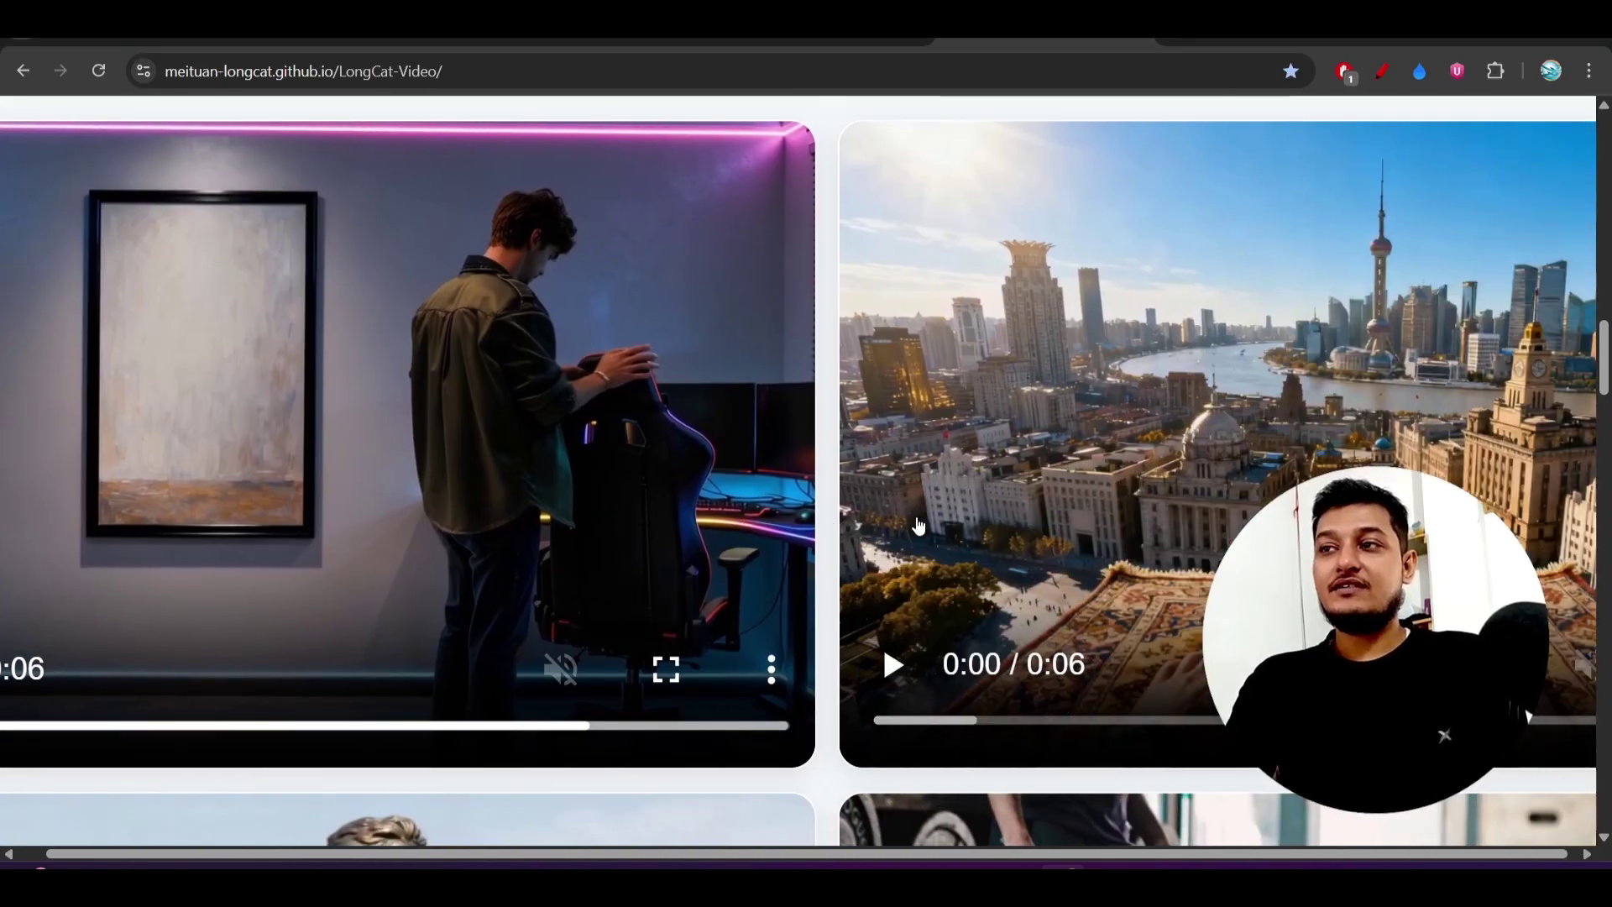
click(832, 669)
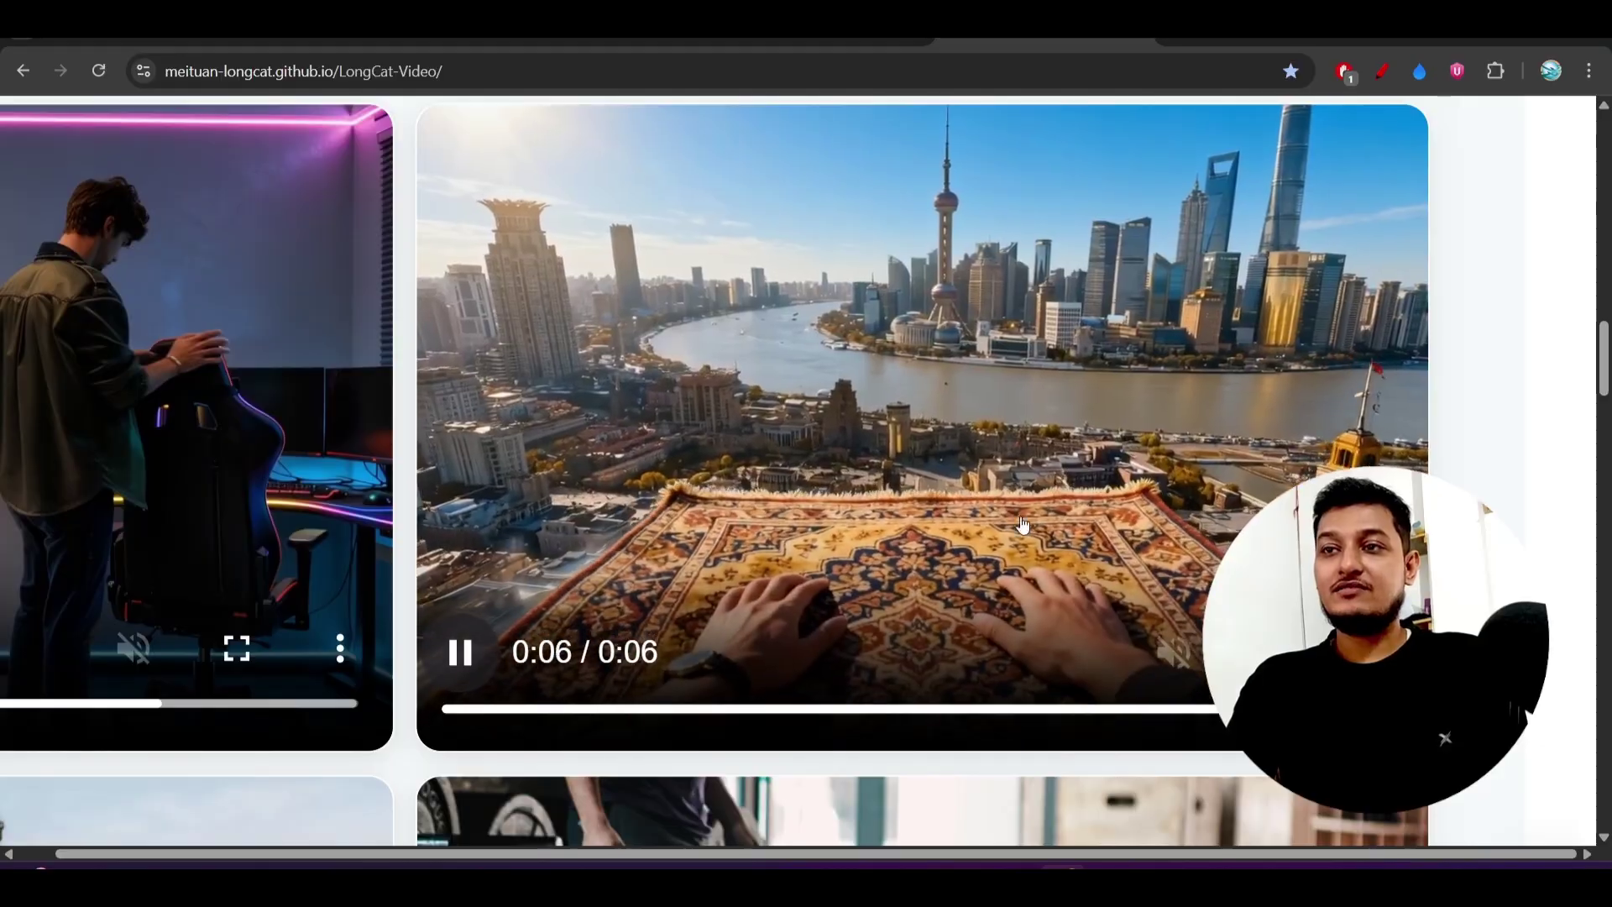
click(459, 653)
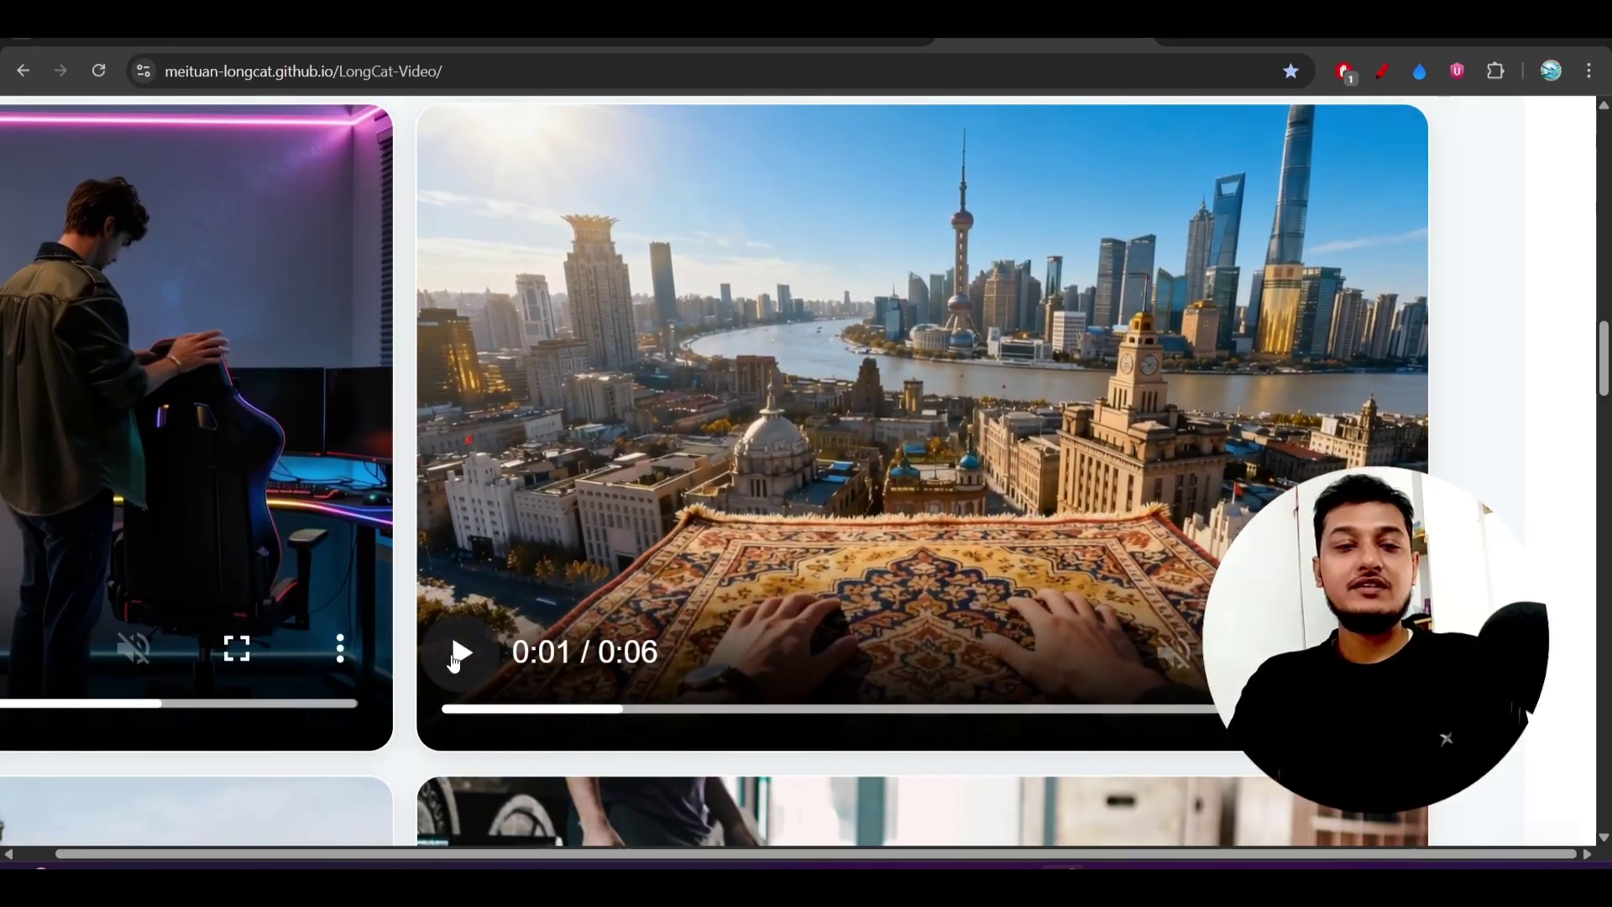
scroll(455, 659, down, 3)
scroll(453, 664, down, 2)
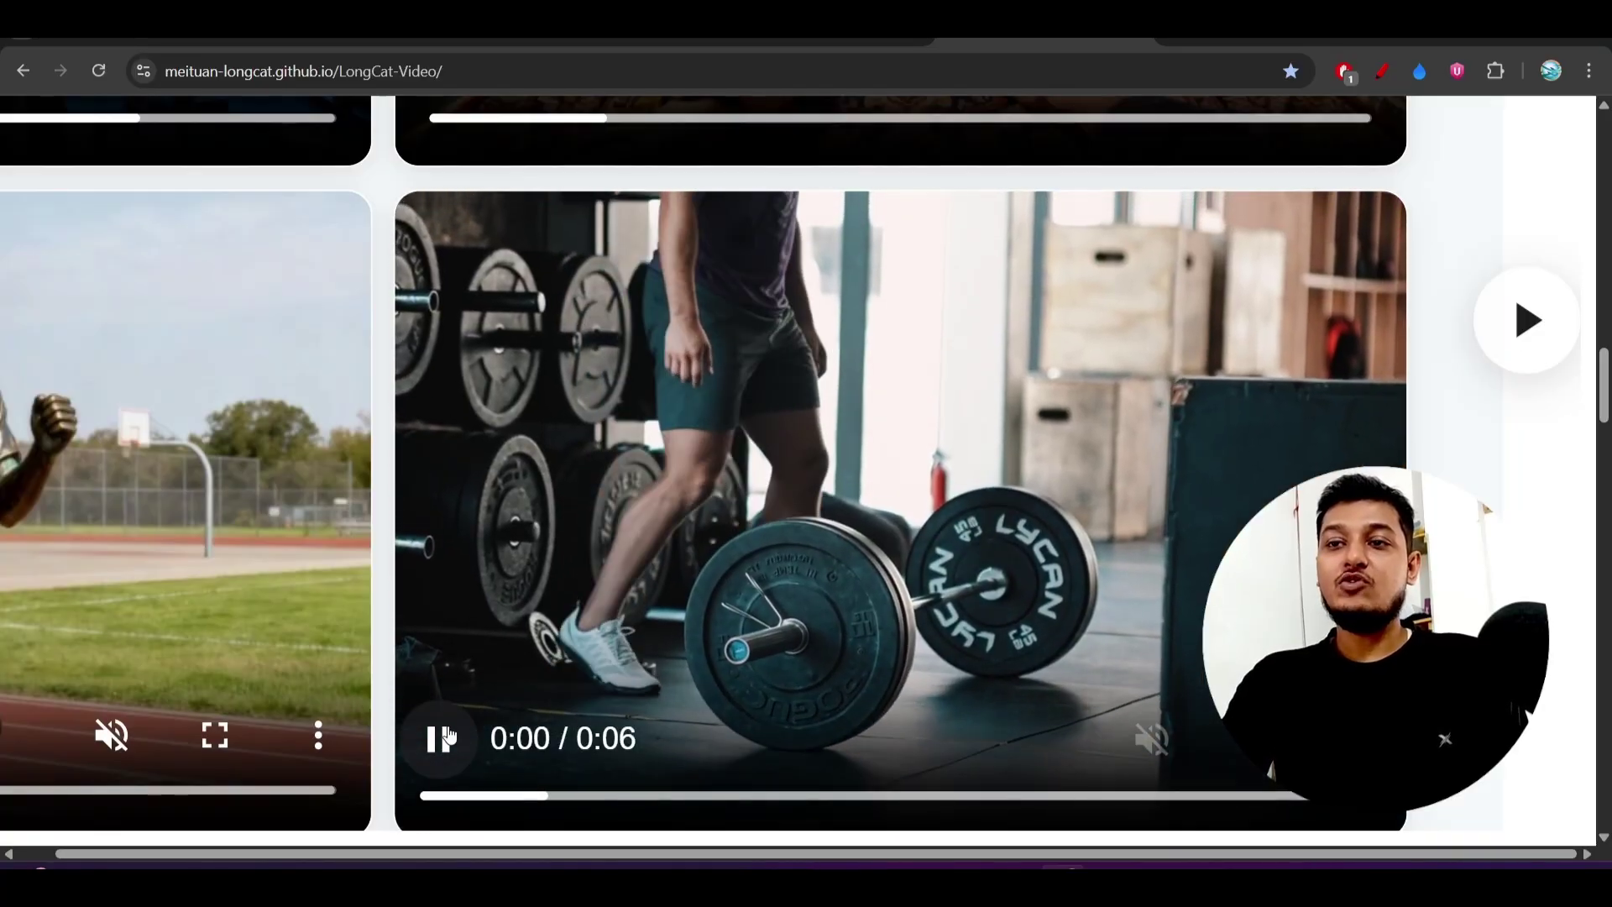
click(443, 738)
scroll(447, 731, down, 3)
key(ctrl+minus)
key(ctrl+minus)
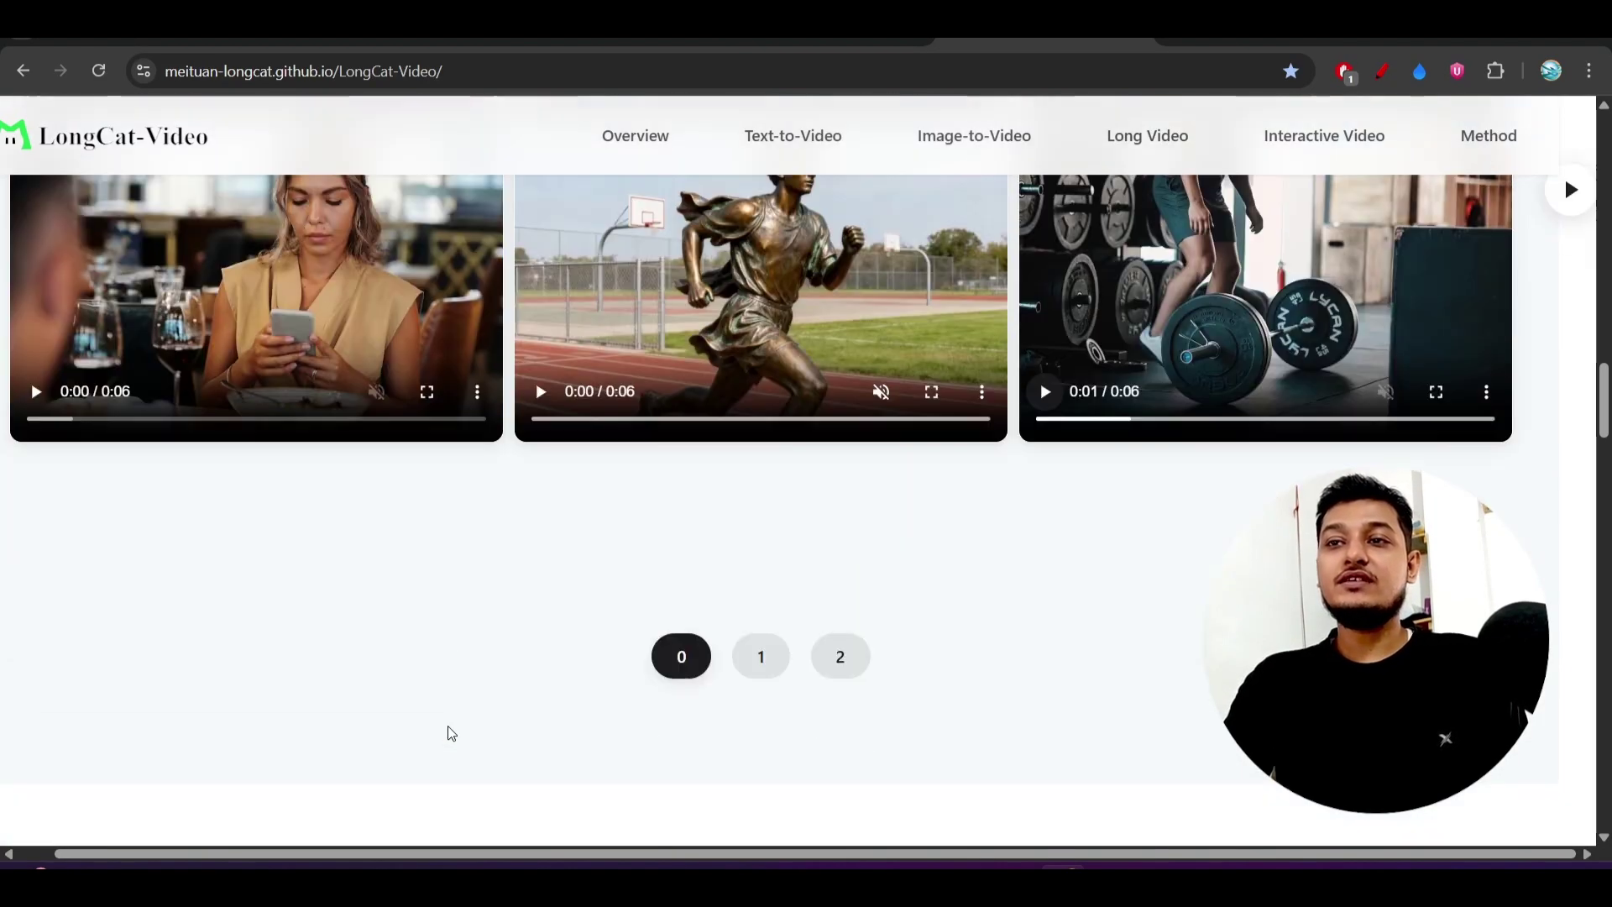
scroll(447, 730, down, 2)
scroll(447, 731, down, 3)
scroll(447, 732, down, 2)
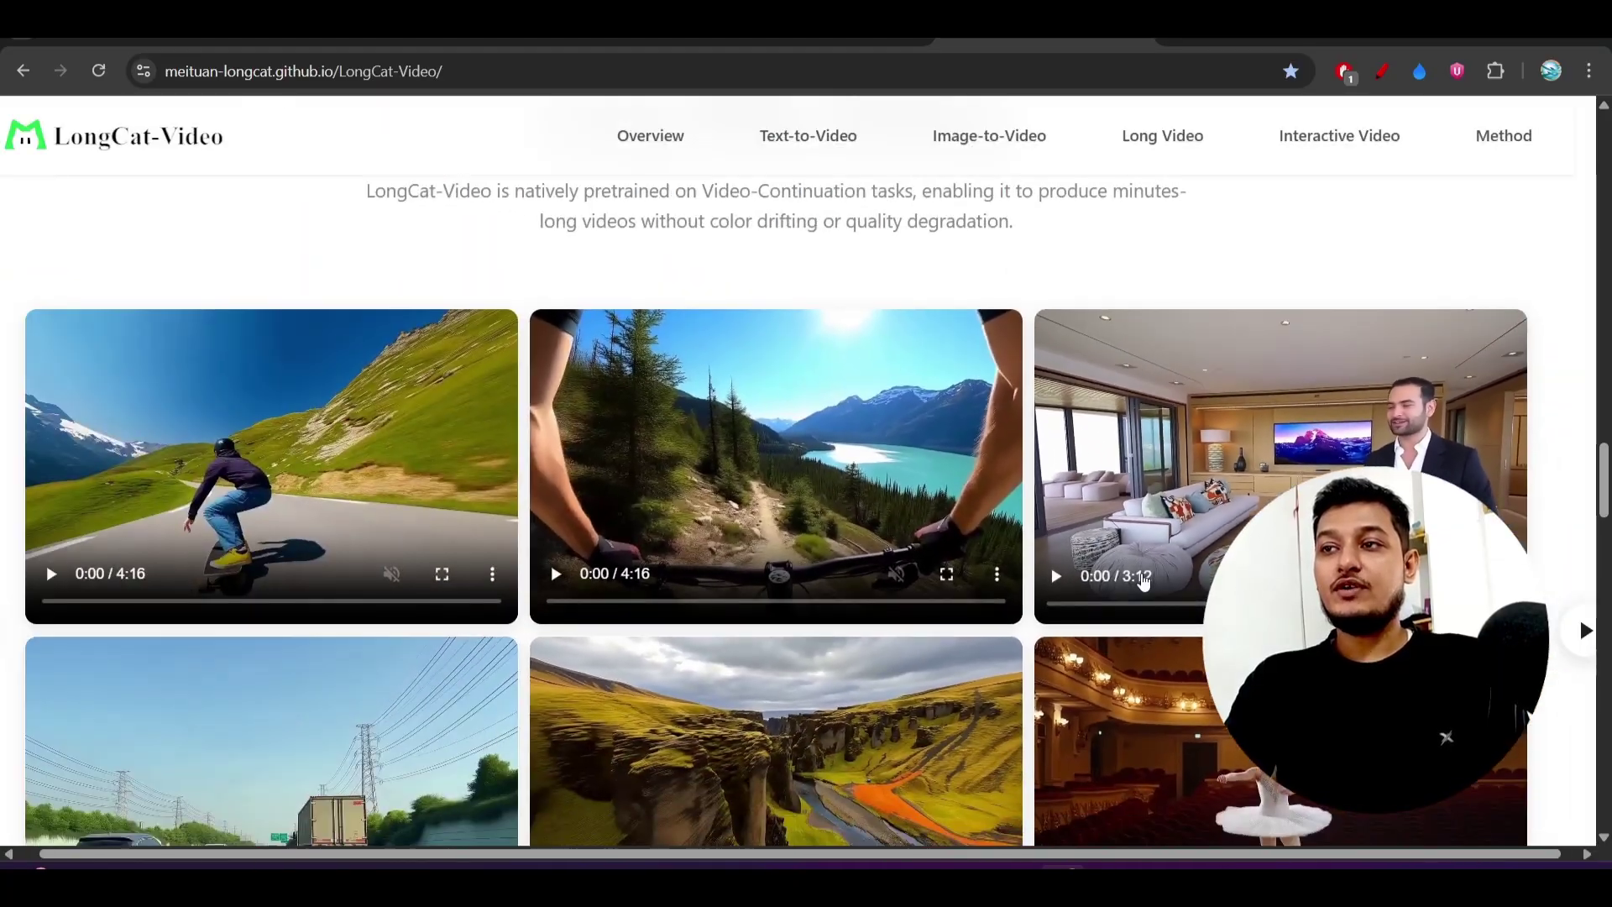
Play the 3:12 living-room long video
click(1056, 577)
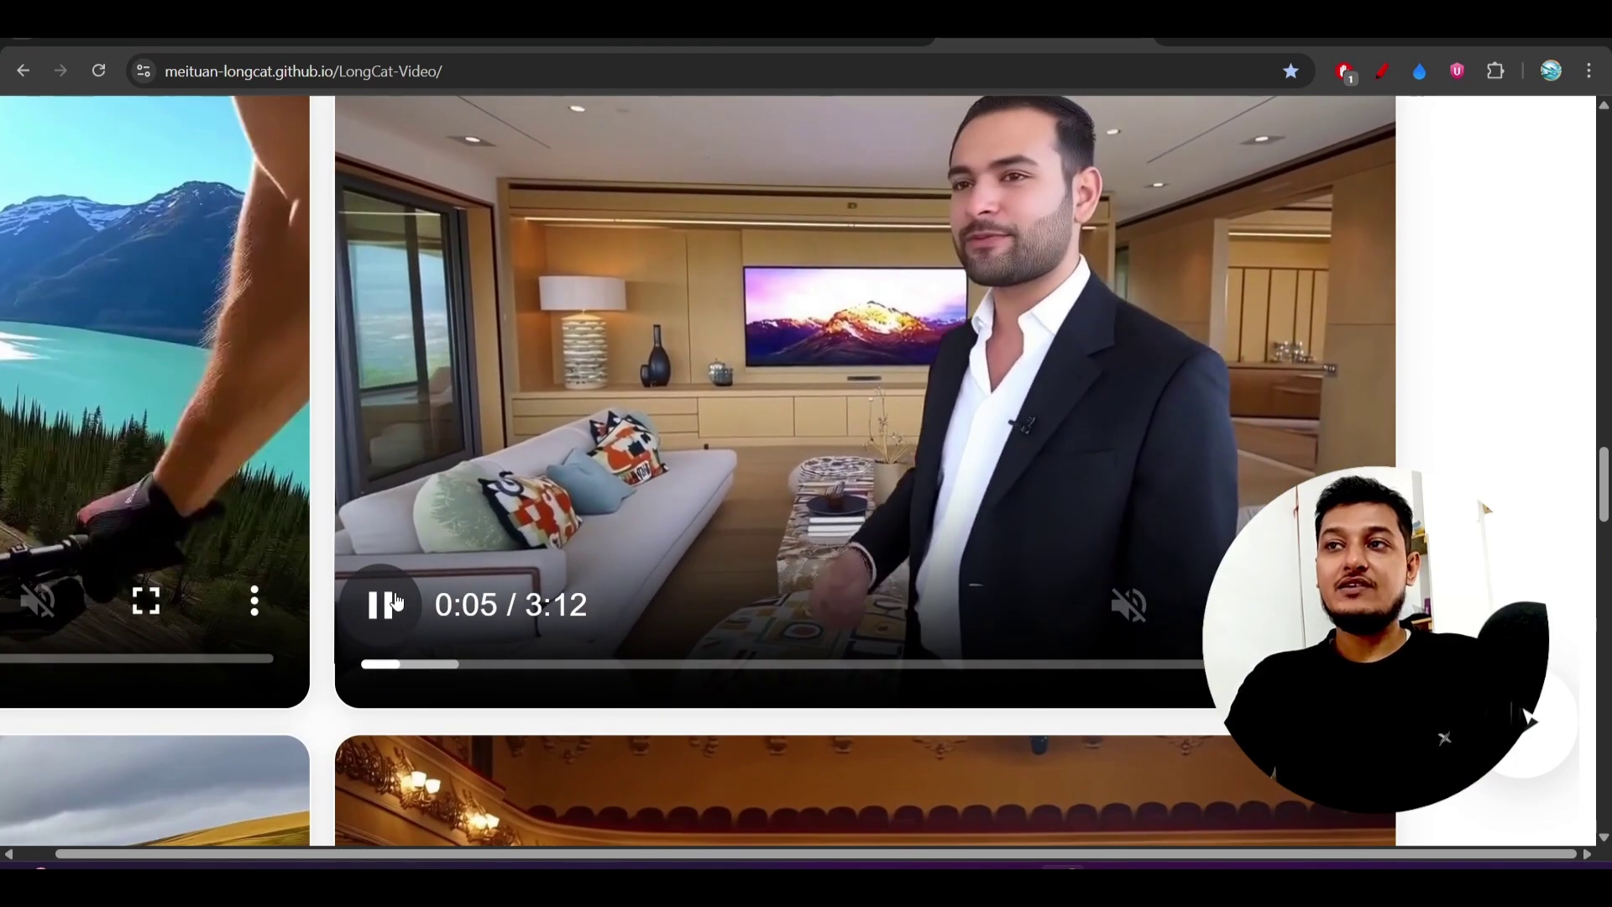
scroll(422, 547, down, 5)
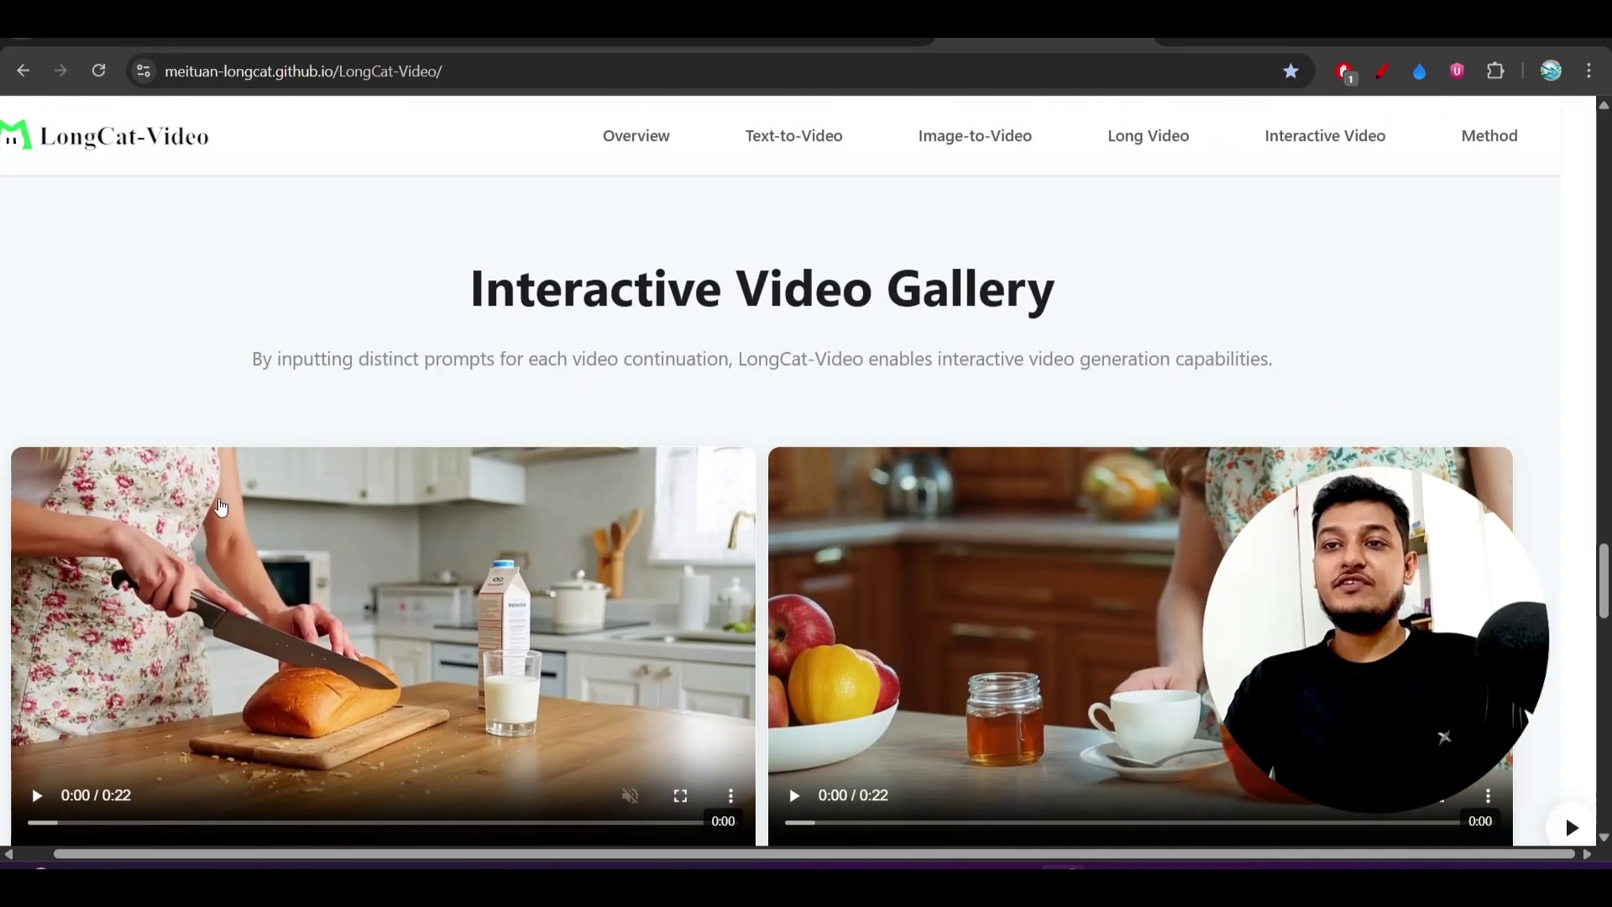
scroll(219, 506, down, 2)
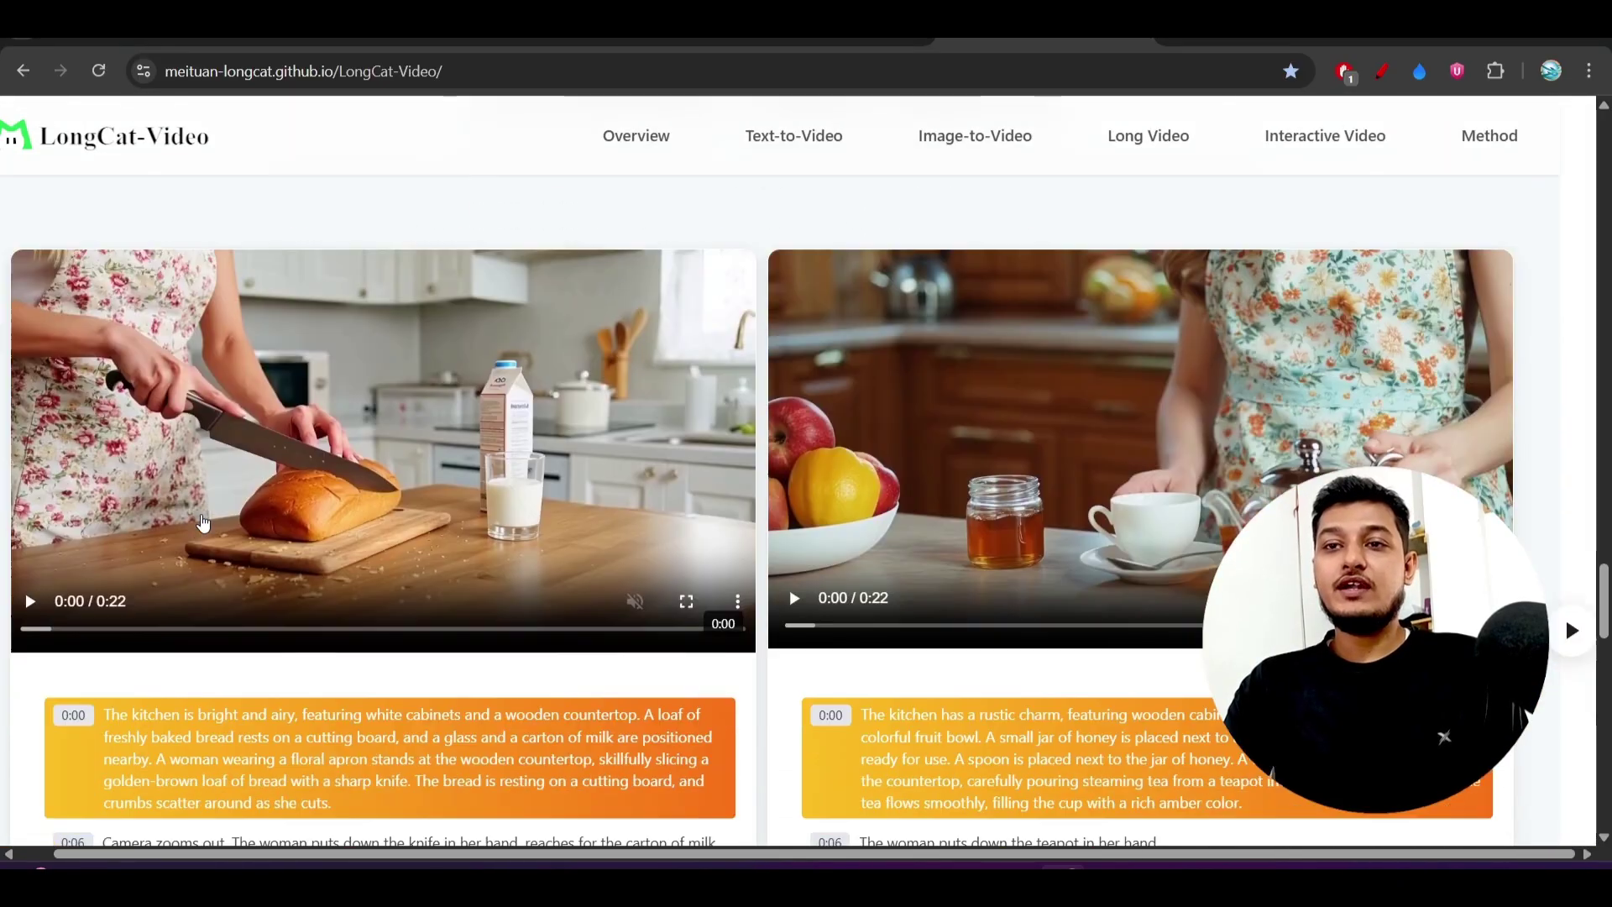
scroll(227, 454, down, 1)
scroll(237, 404, down, 1)
scroll(110, 489, up, 1)
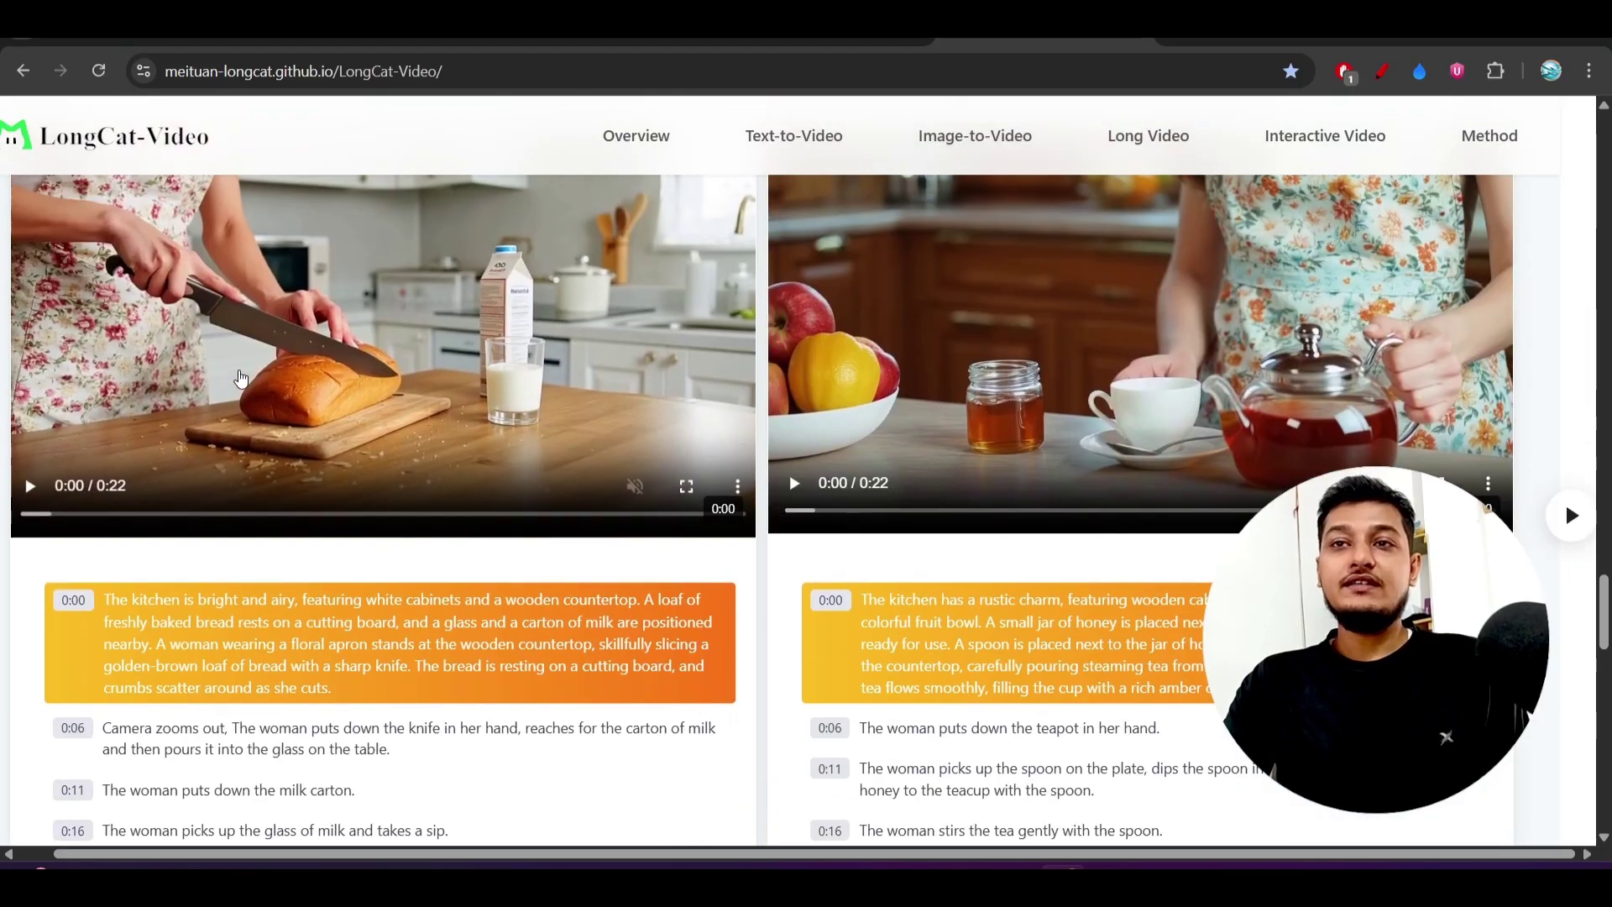
scroll(111, 493, up, 1)
scroll(111, 494, down, 2)
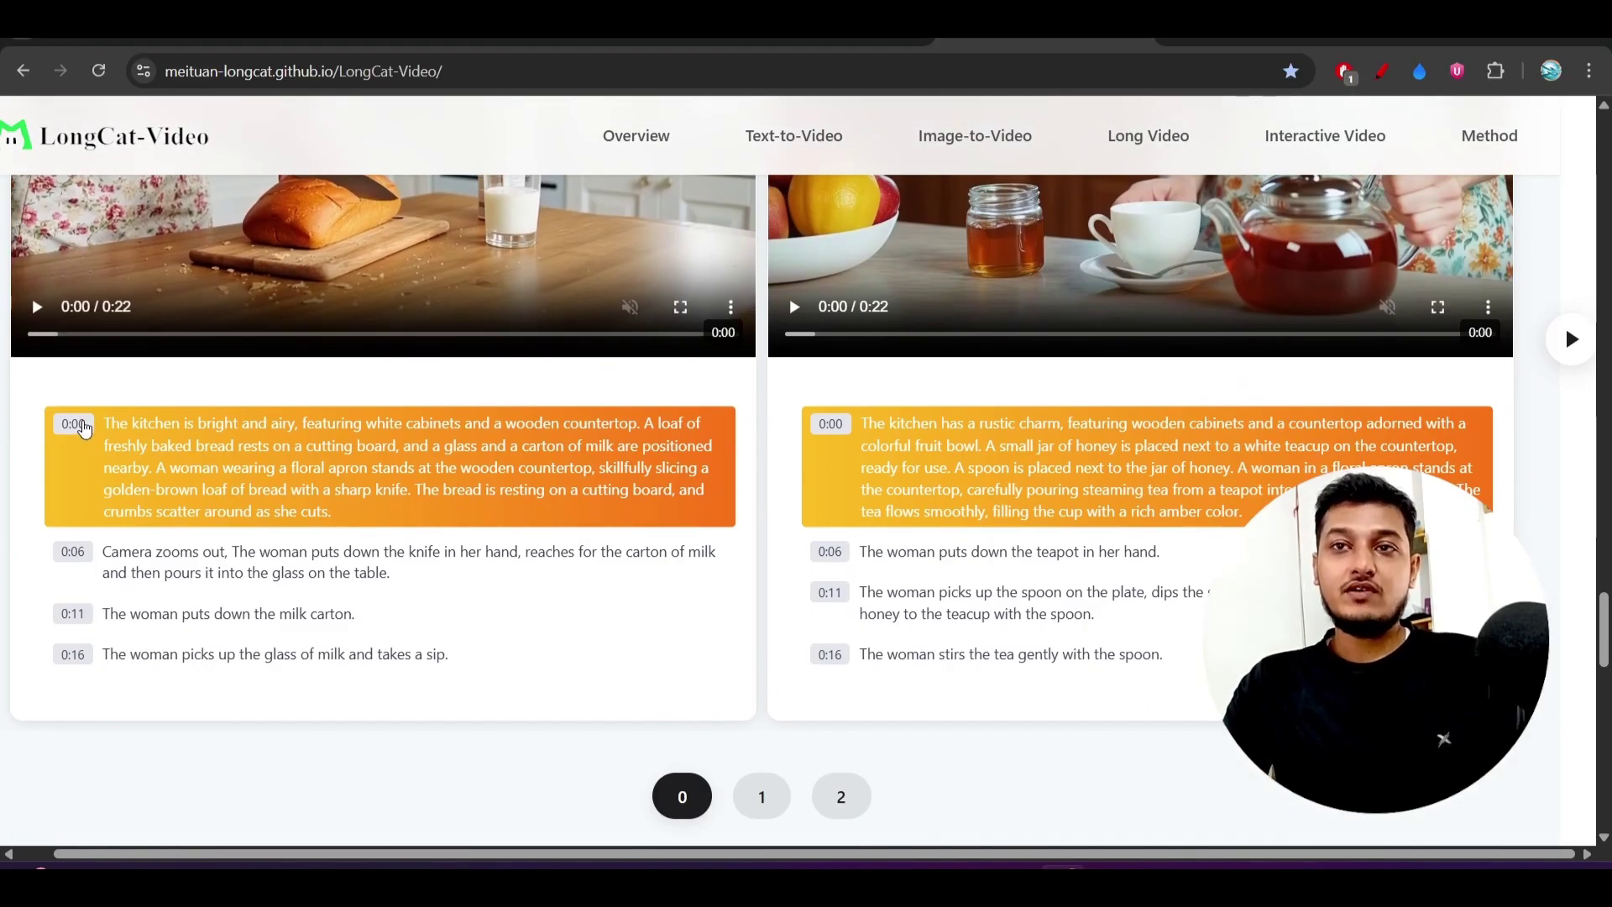
ctrl+scroll(72, 555, up, 3)
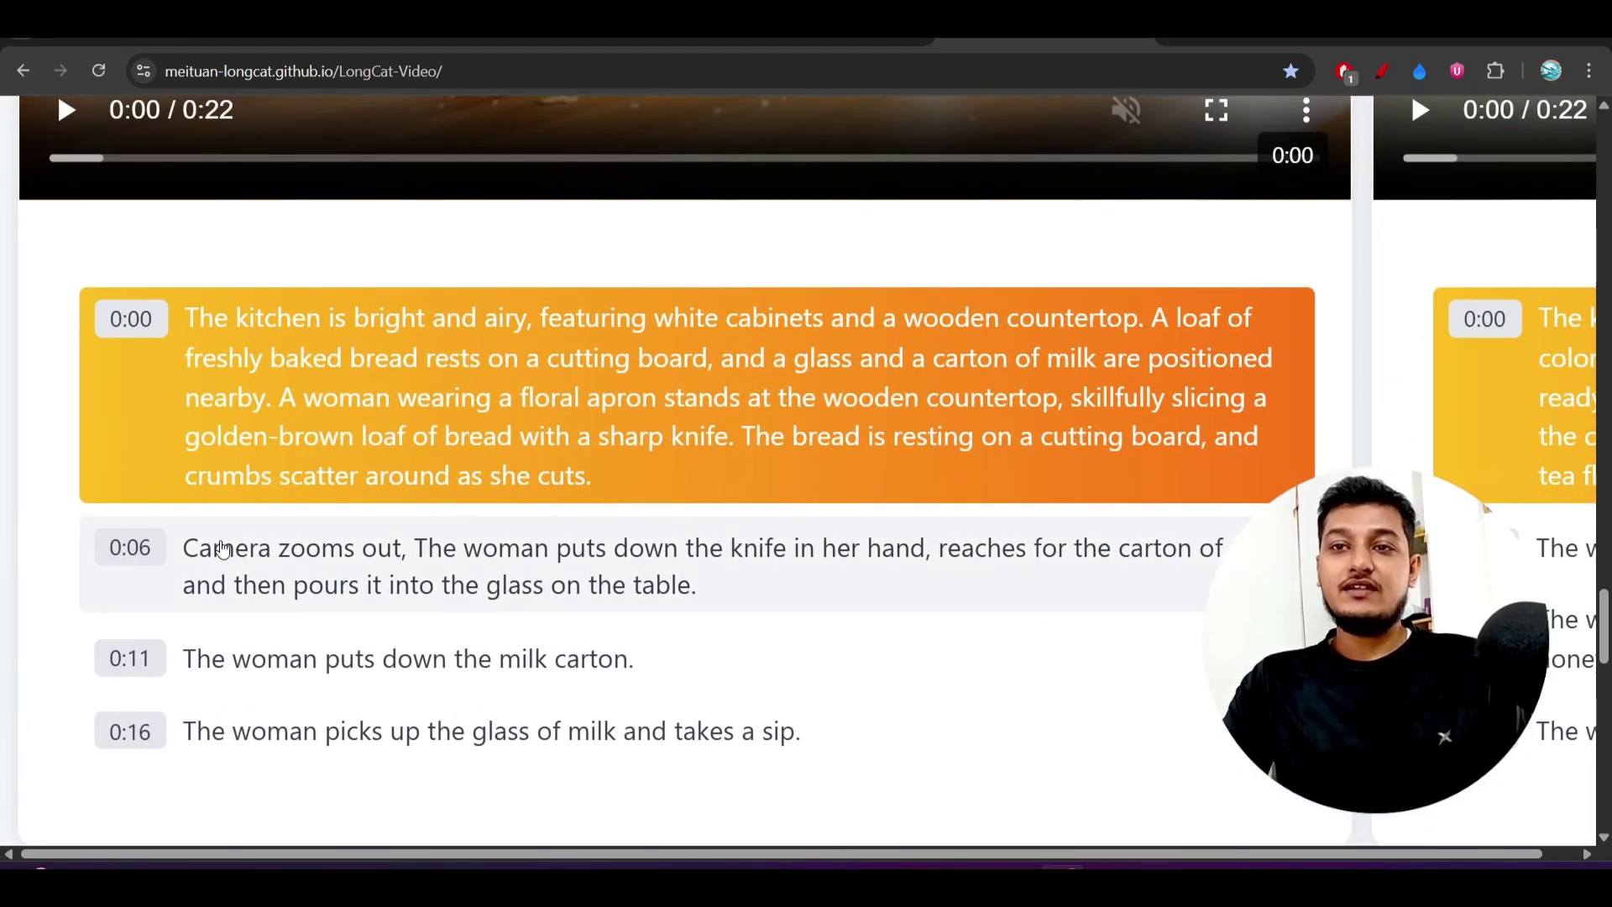
scroll(138, 665, left, 1)
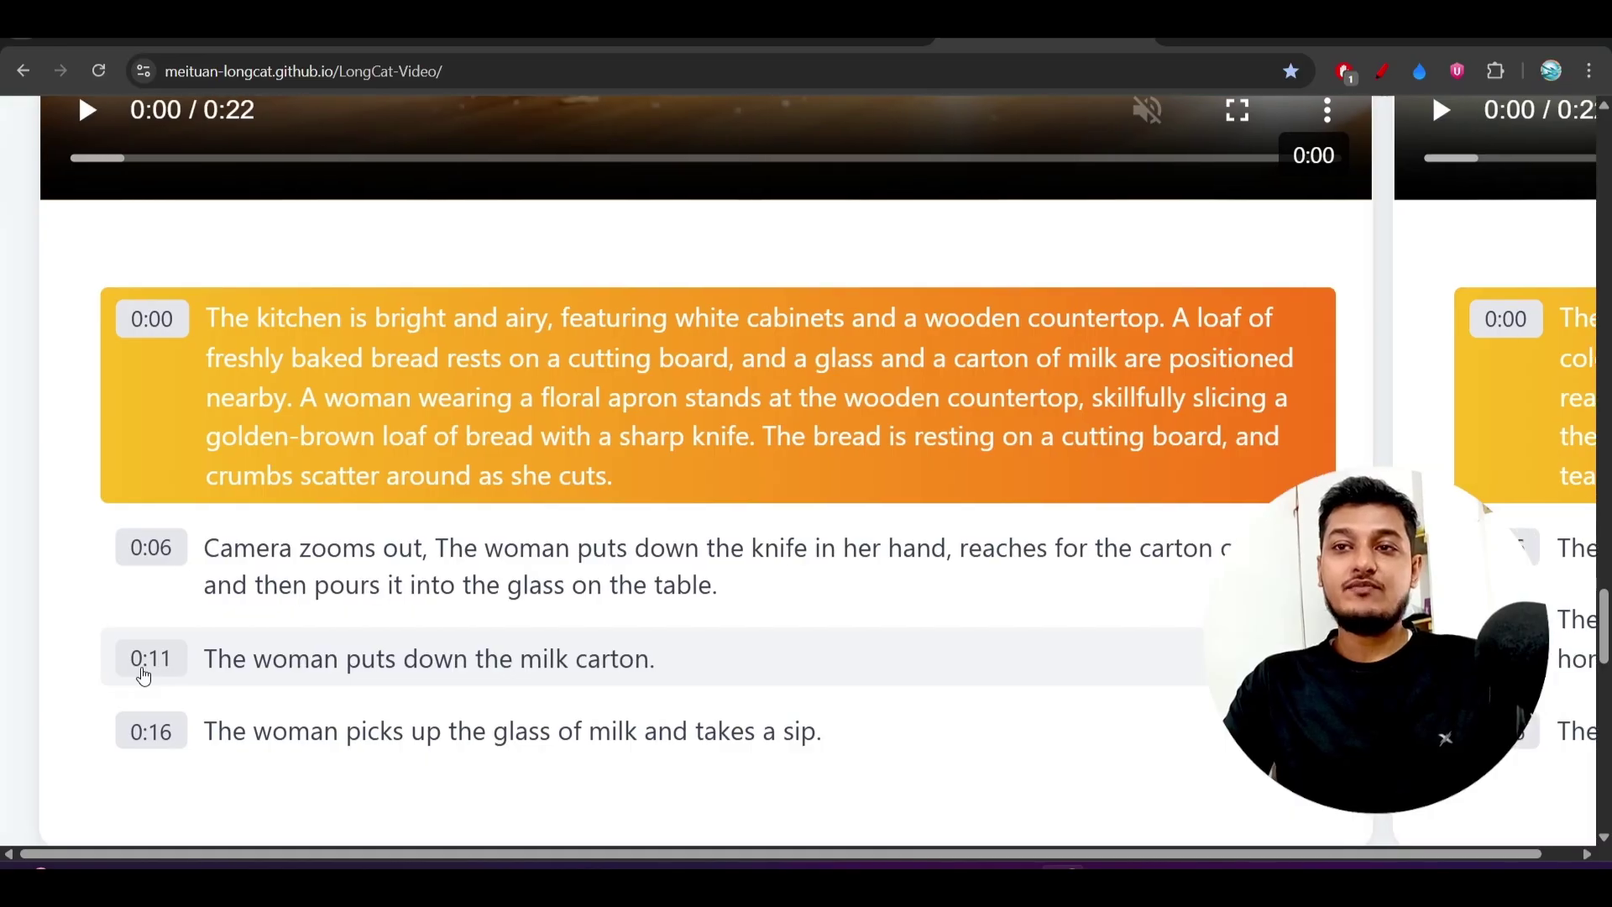
scroll(142, 675, up, 3)
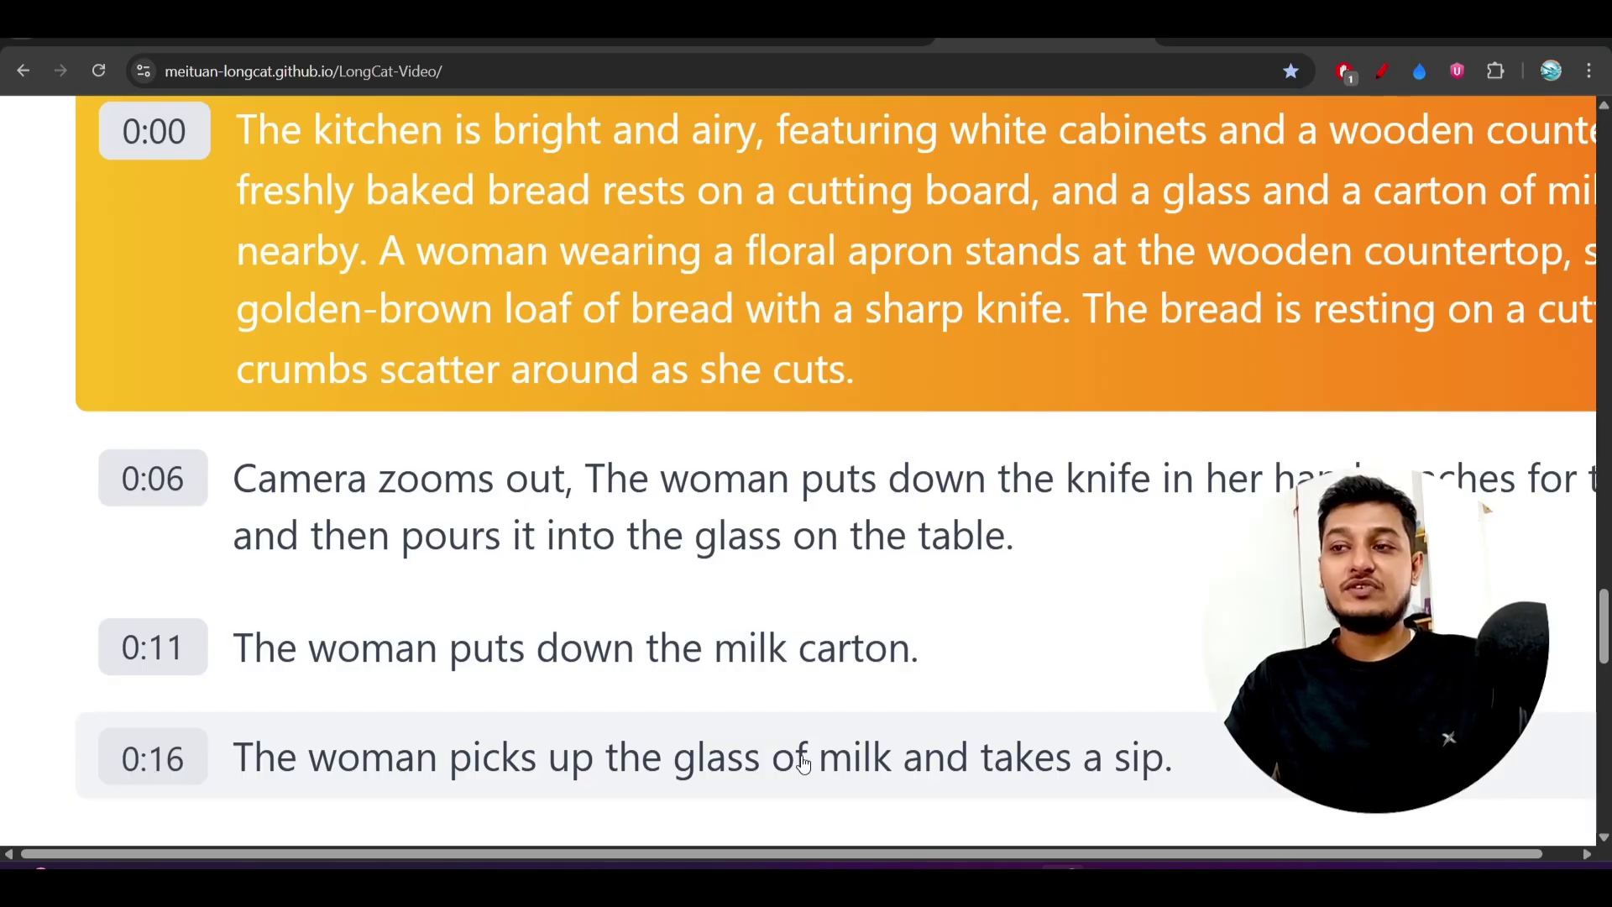
Reset the page zoom, then zoom out further to see the whole Interactive Video Gallery
key(ctrl+0)
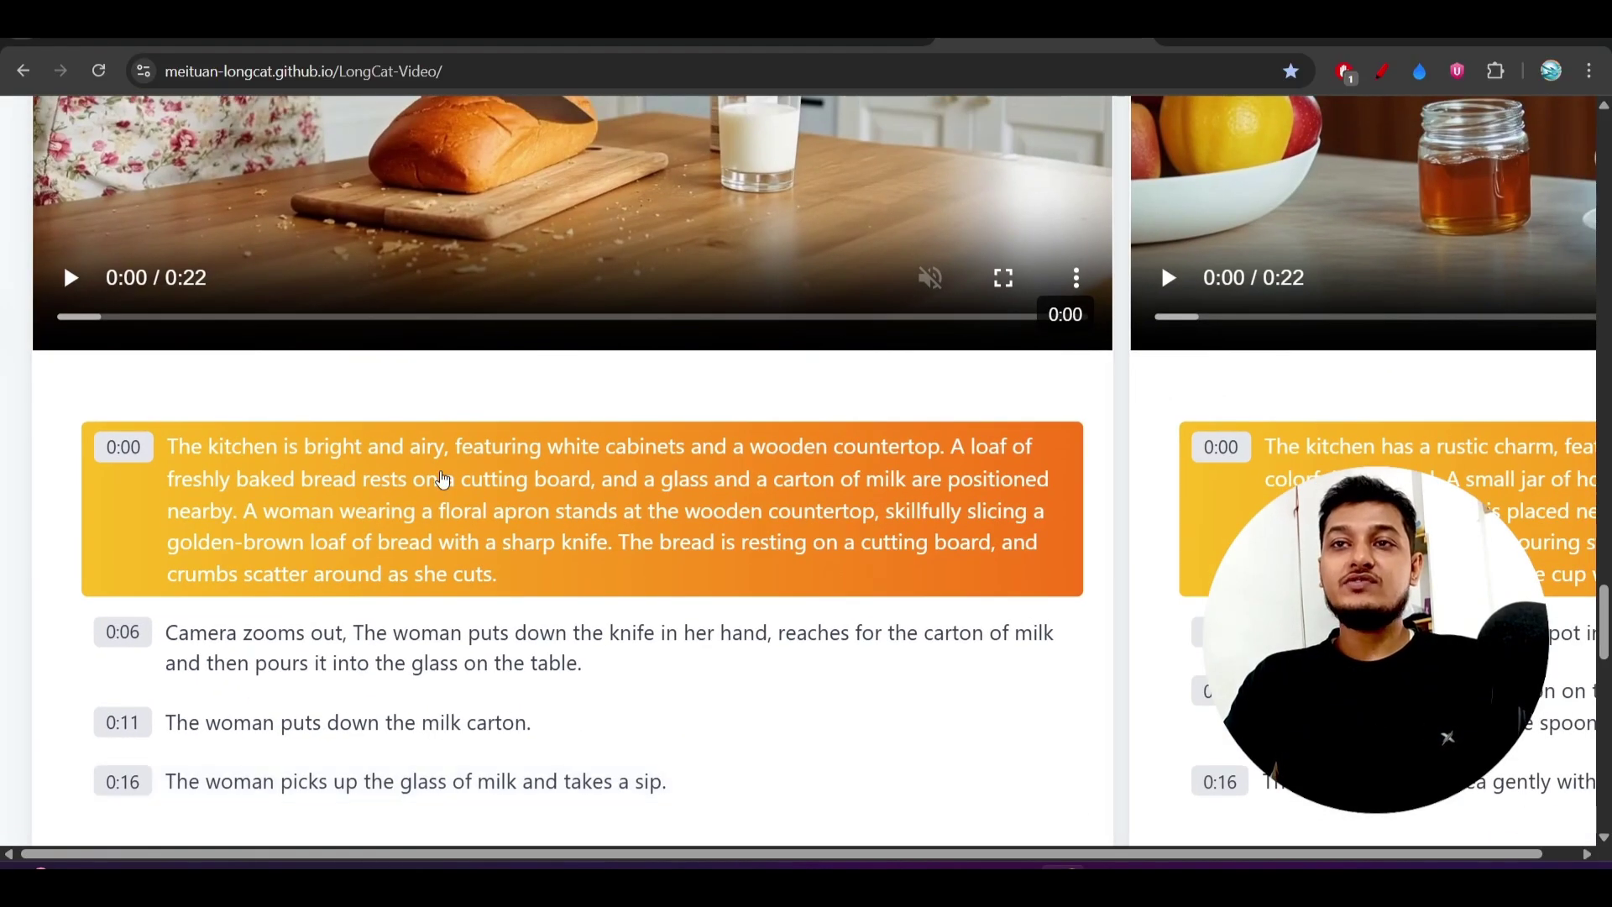
scroll(442, 479, up, 1)
key(ctrl+minus)
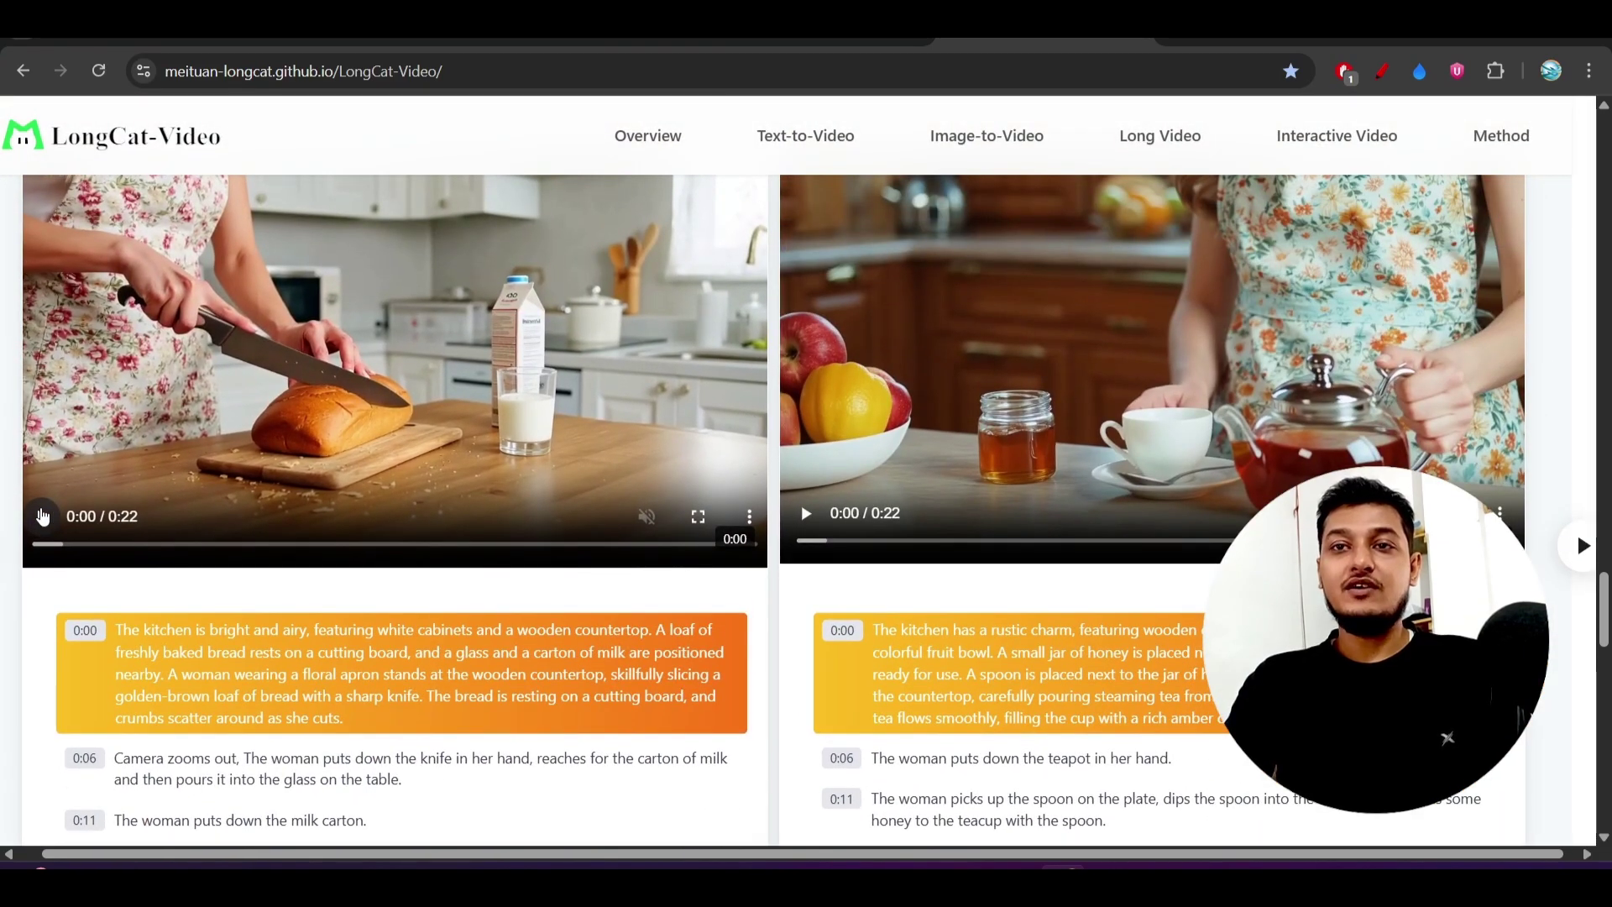
scroll(303, 440, up, 2)
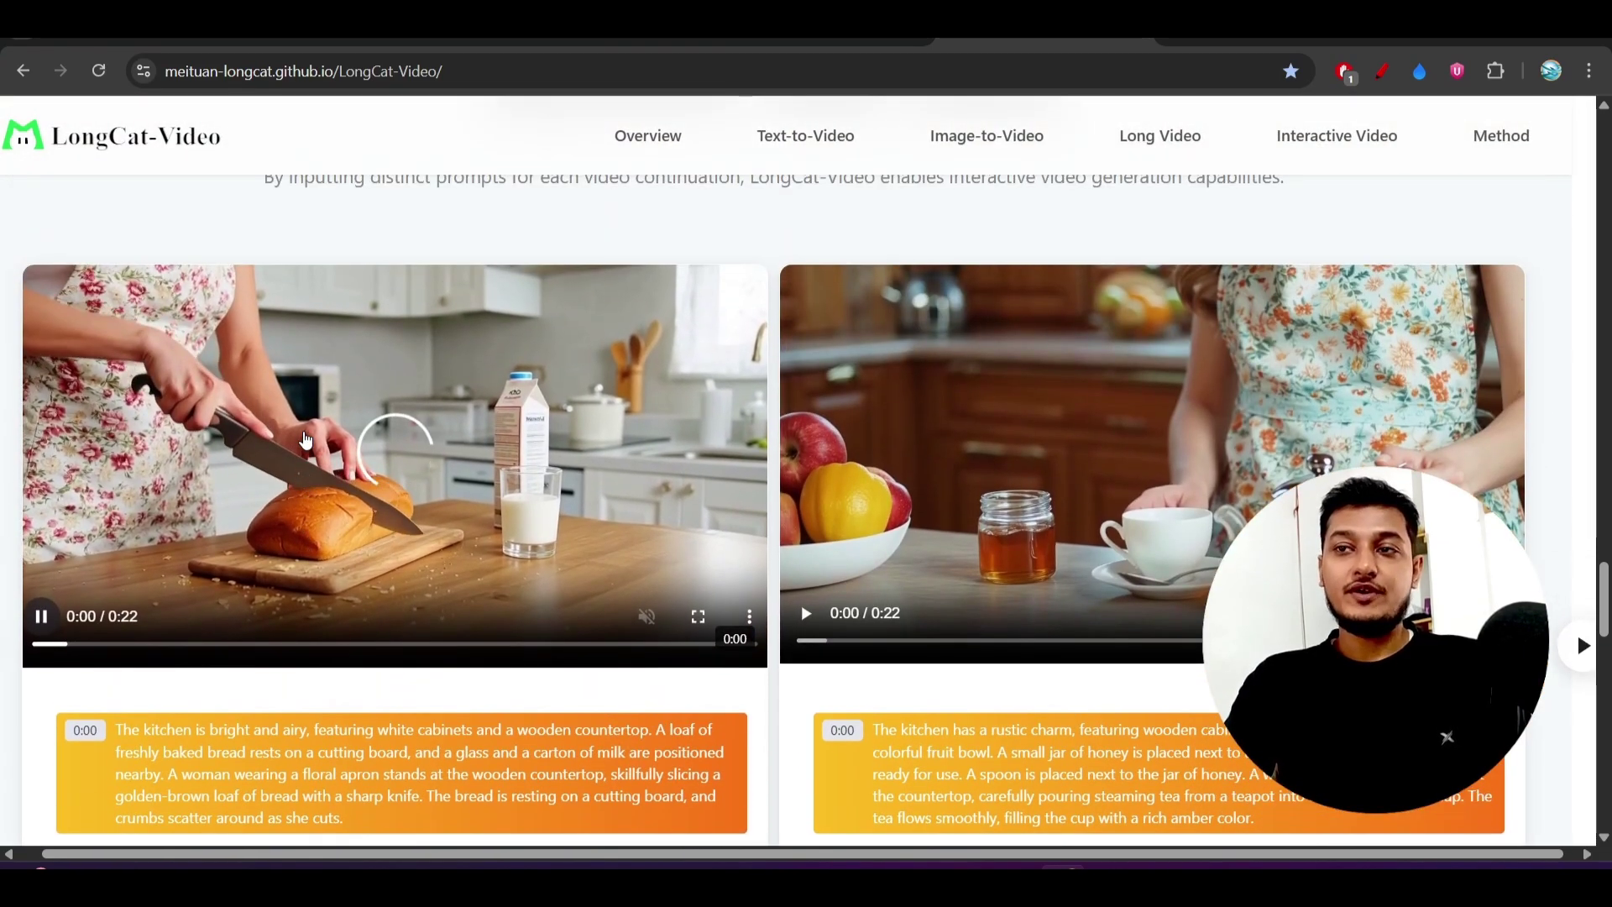
scroll(304, 440, up, 1)
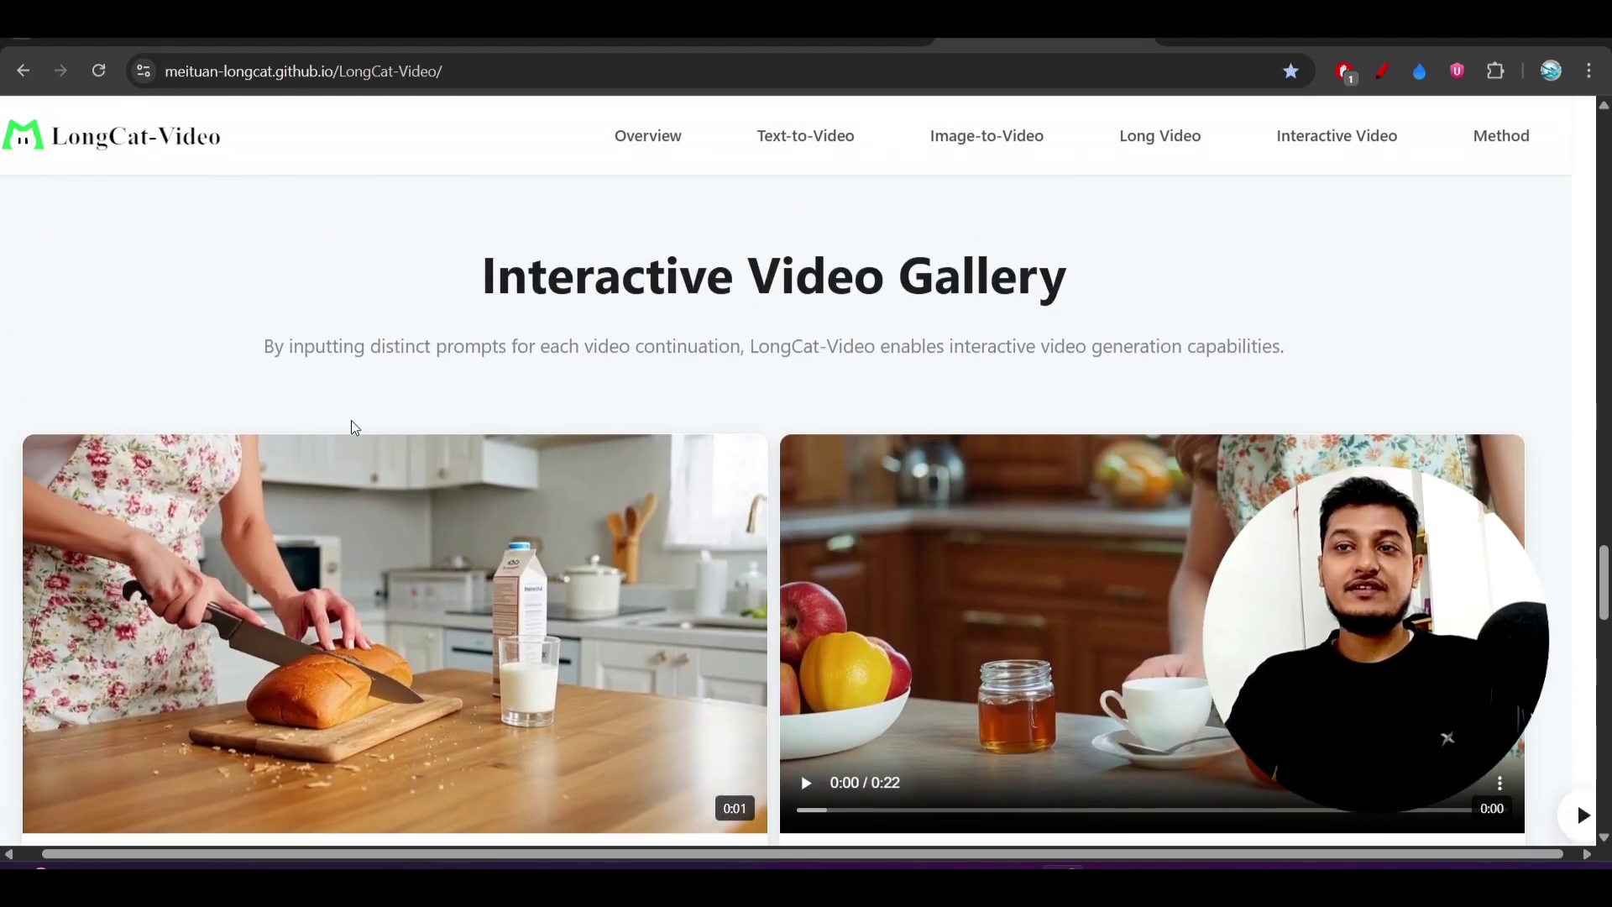
scroll(482, 579, down, 3)
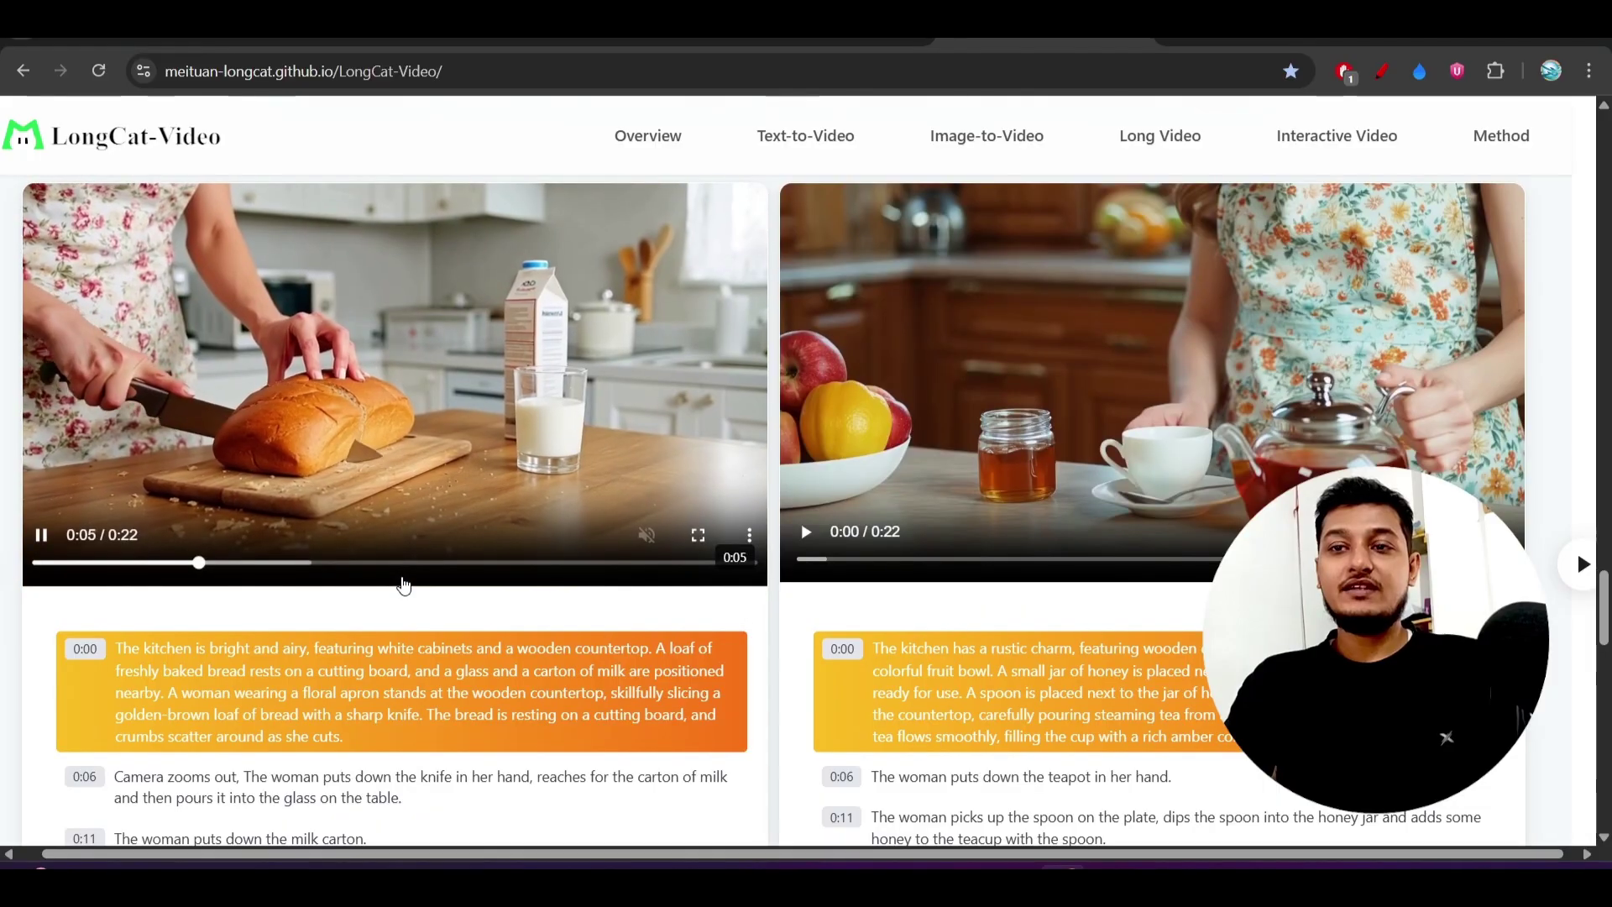
scroll(300, 618, down, 1)
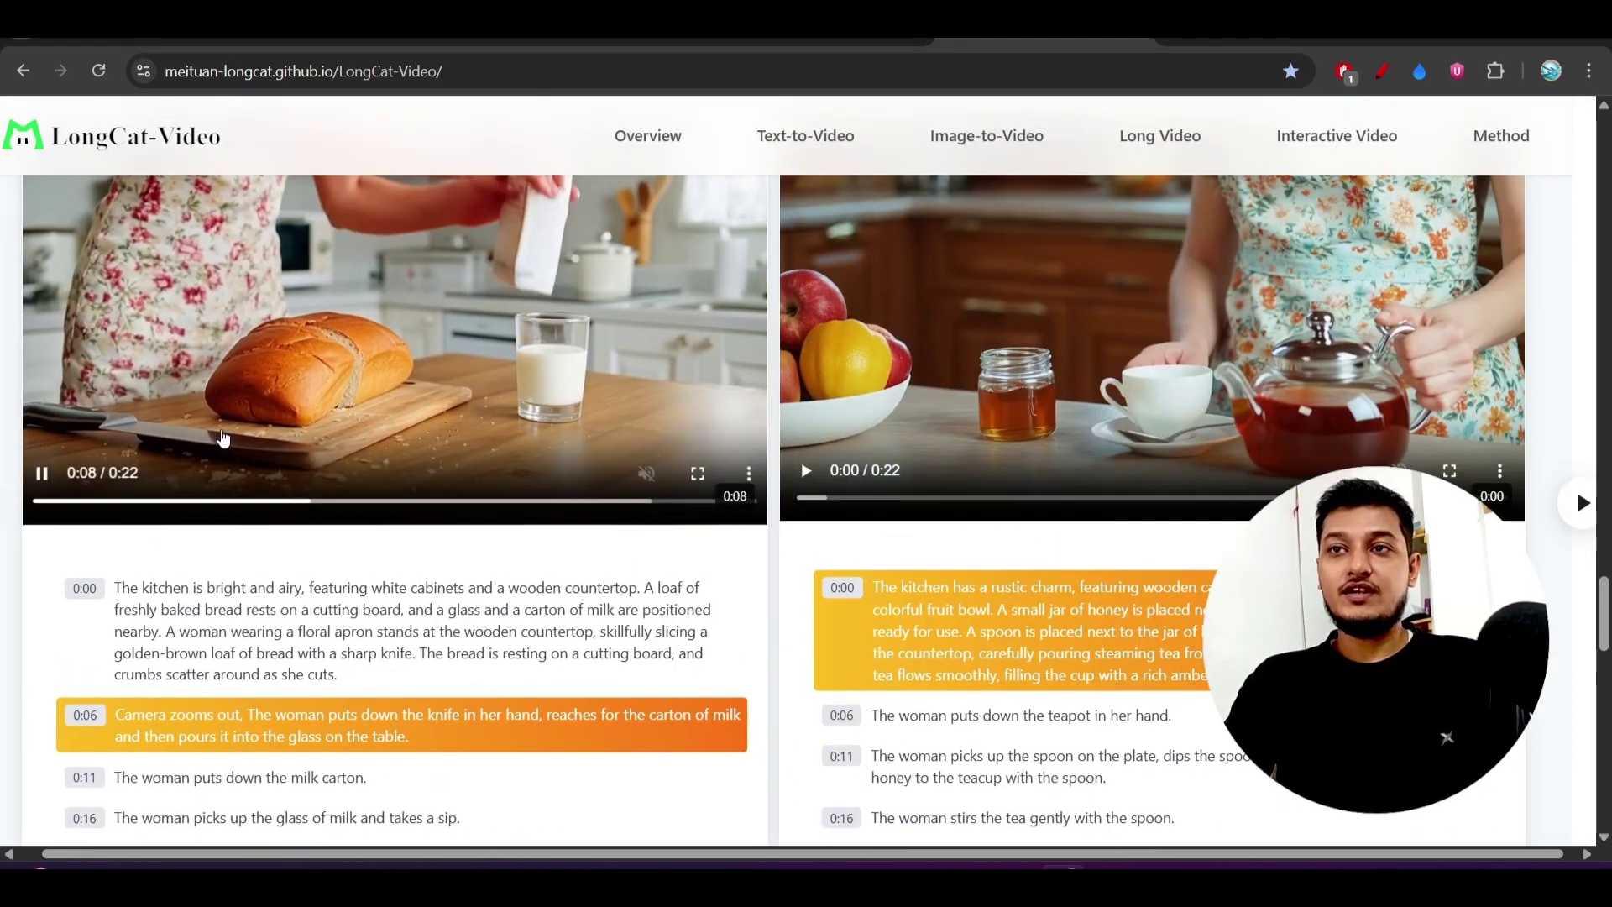
scroll(222, 436, up, 1)
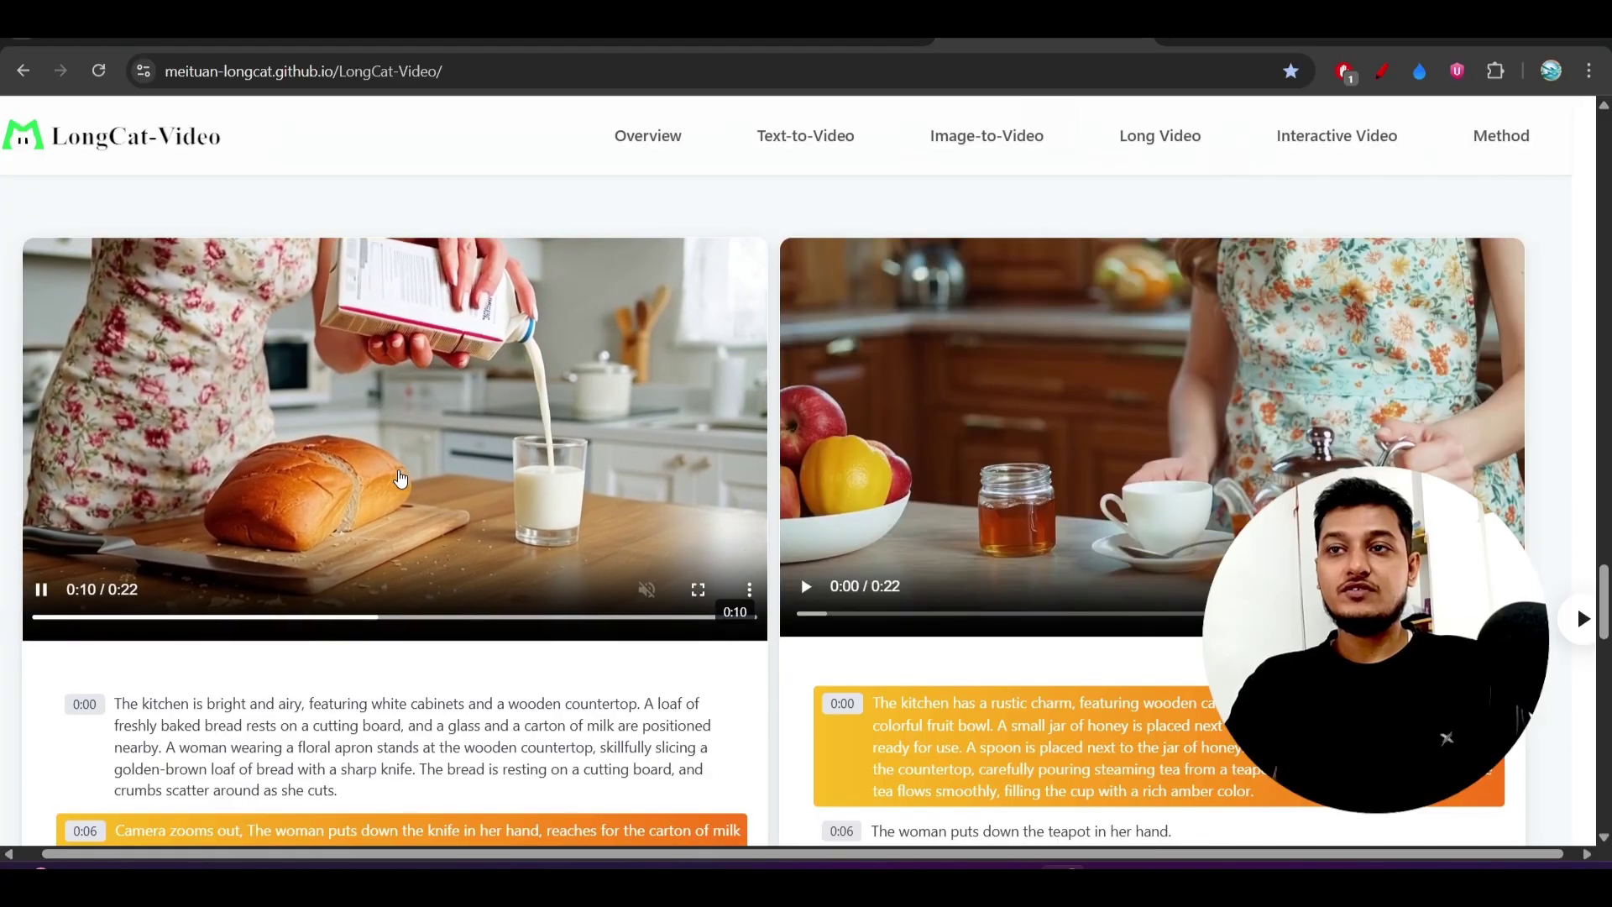
scroll(542, 267, up, 3)
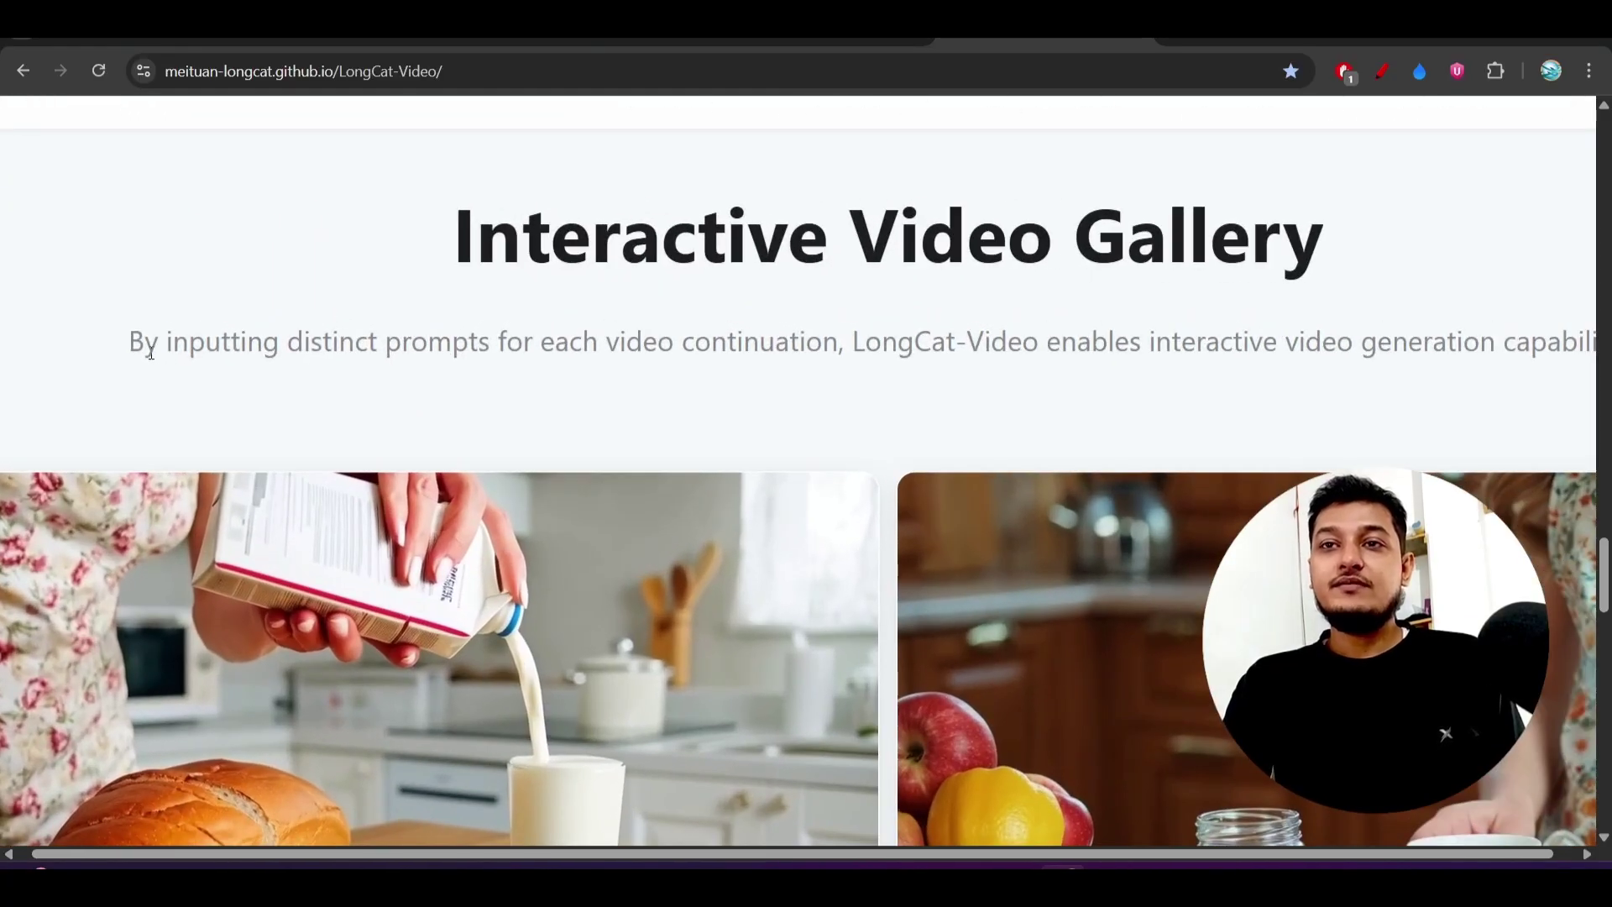
Underline each Efficient inference line, from '720p' to Block Sparse Attention, plus multi-reward RLHF
mouse_move(149, 355)
mouse_down()
mouse_move(643, 325)
mouse_move(1430, 335)
mouse_up()
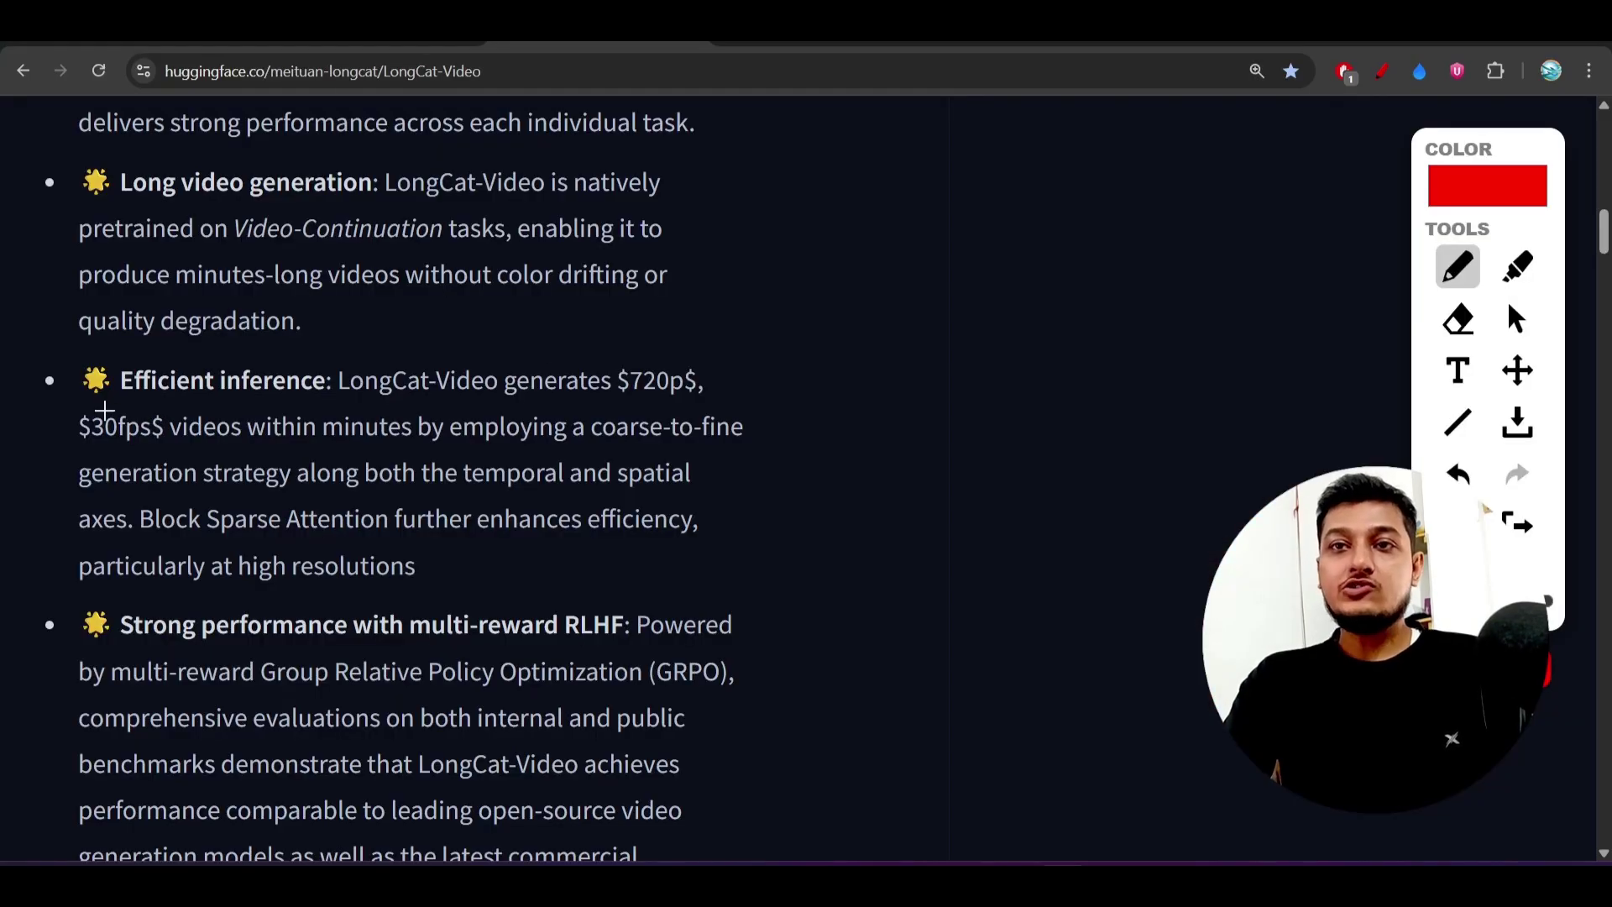
drag(69, 406, 256, 411)
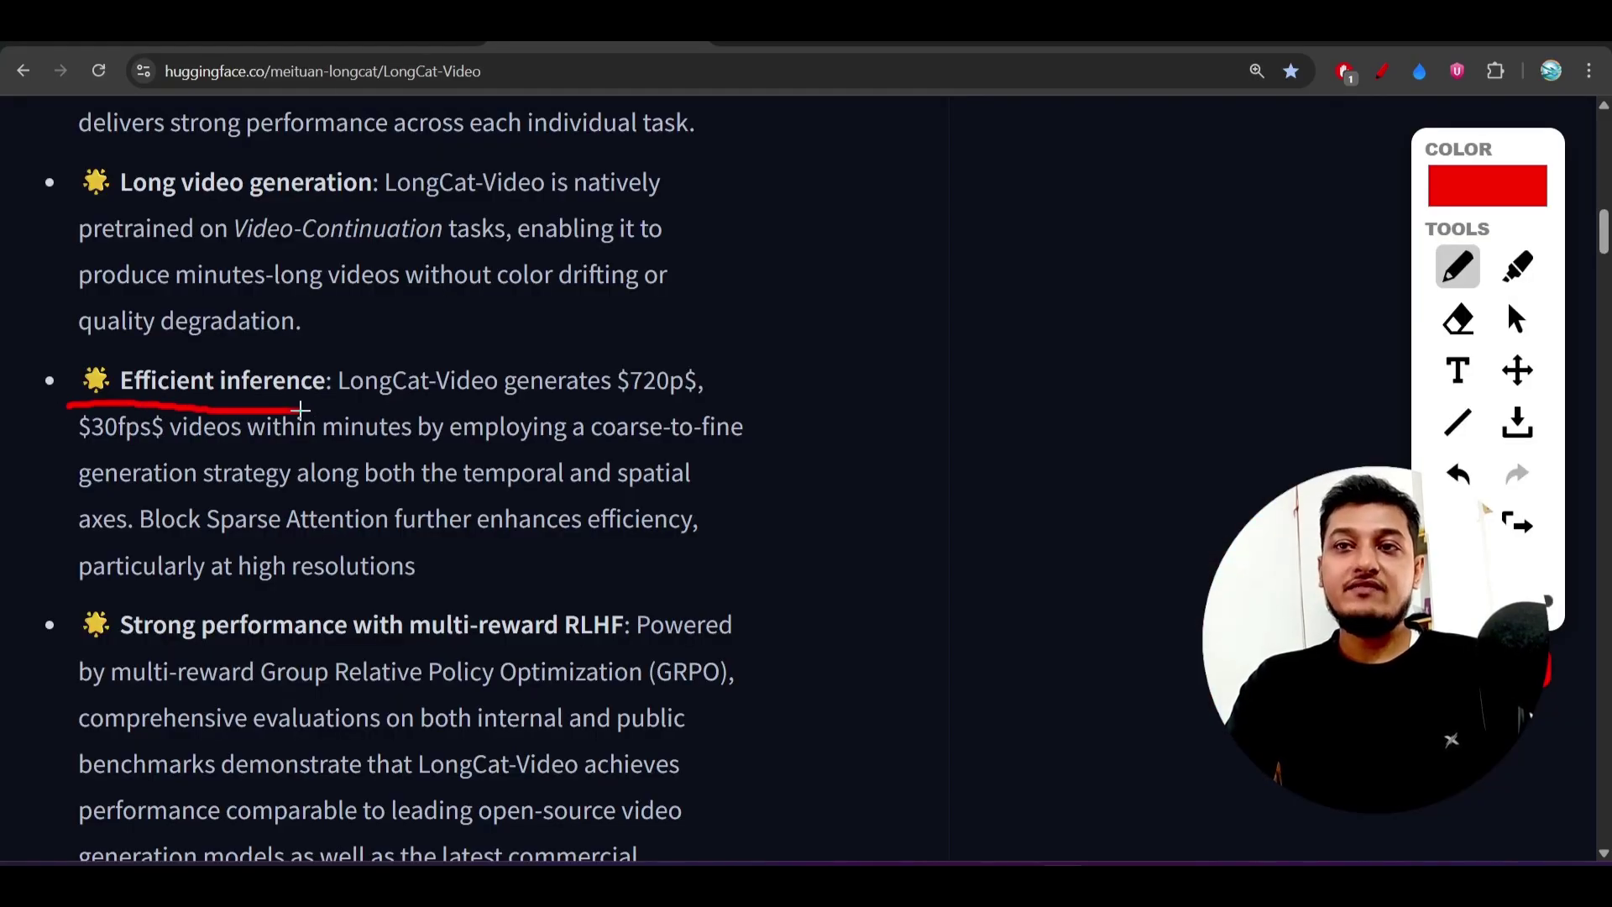
drag(370, 396, 664, 410)
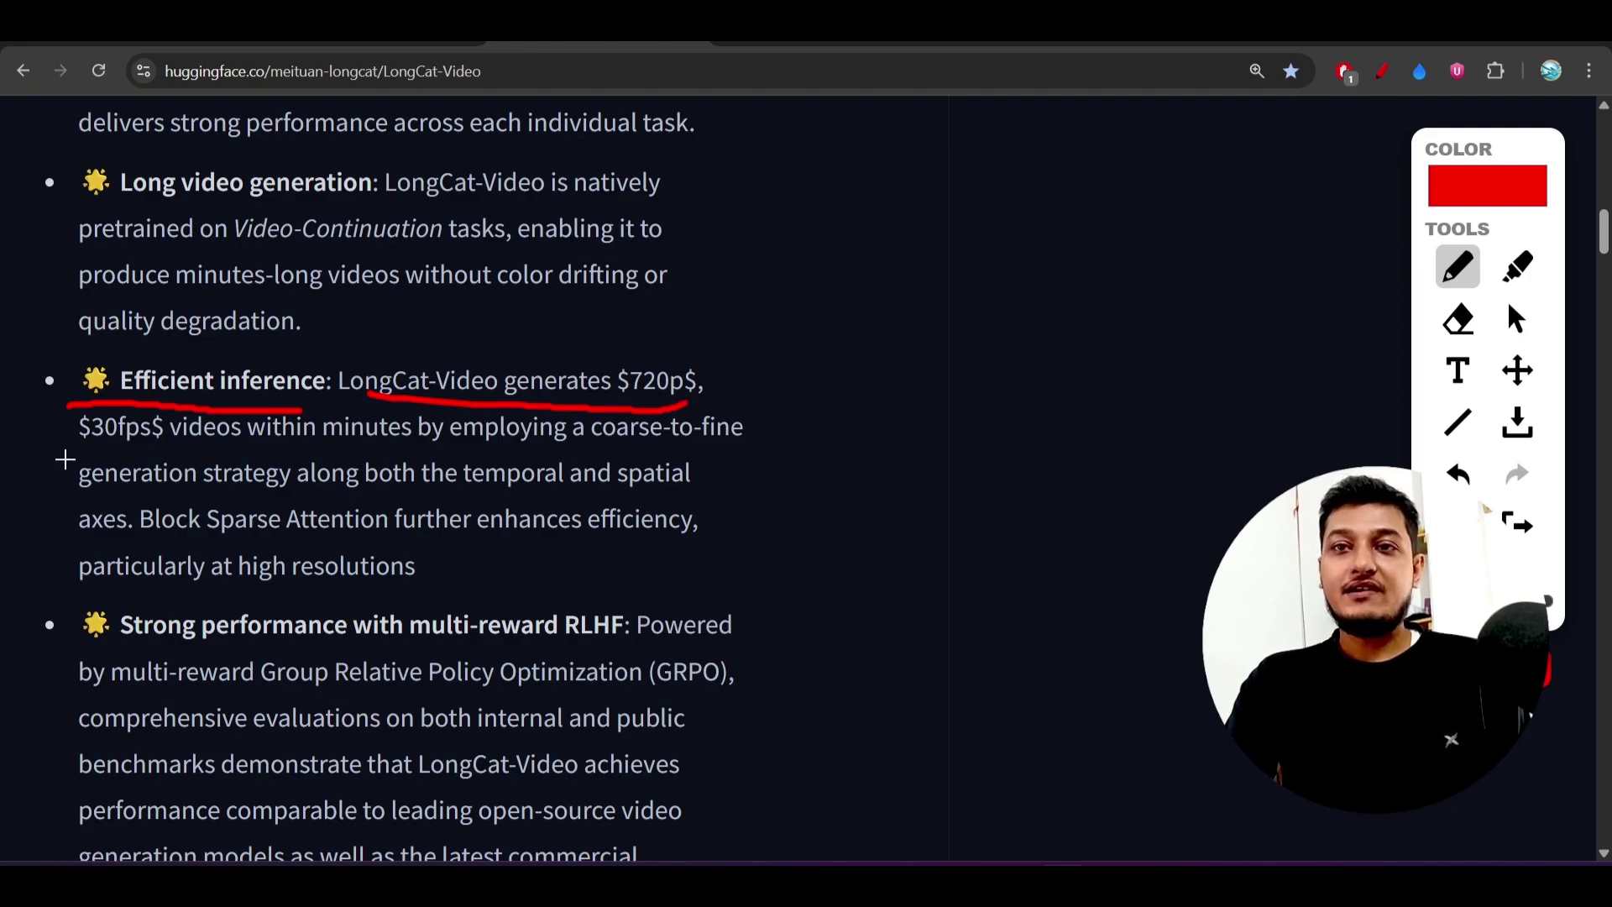
drag(274, 457, 671, 446)
drag(110, 507, 583, 494)
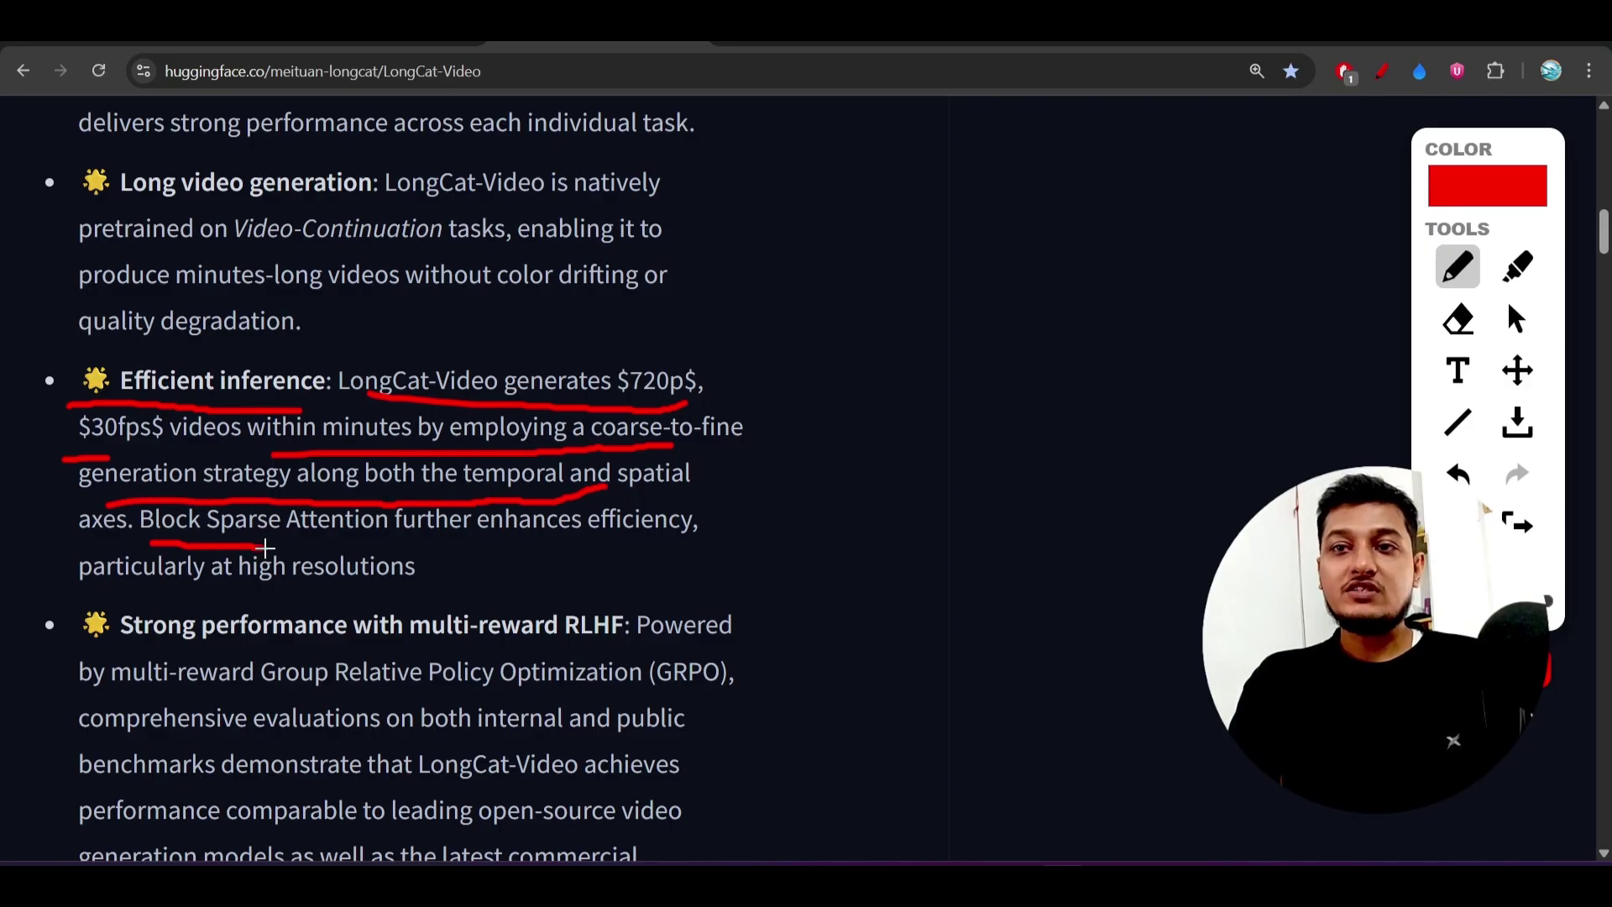
drag(366, 551, 648, 535)
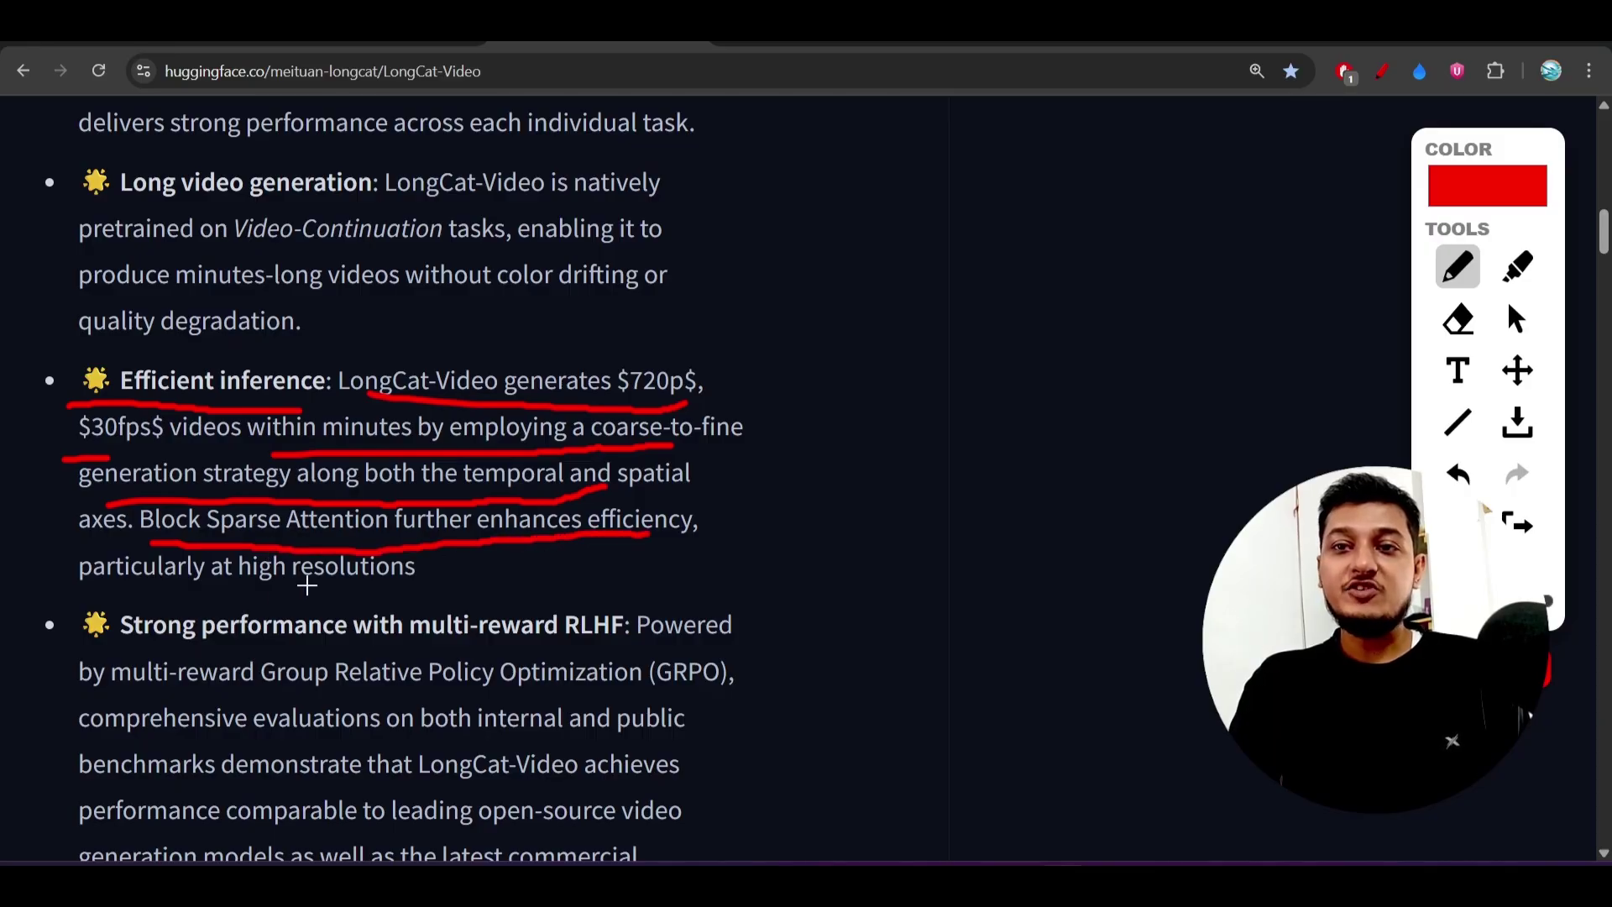
drag(163, 594, 403, 587)
scroll(416, 579, down, 1)
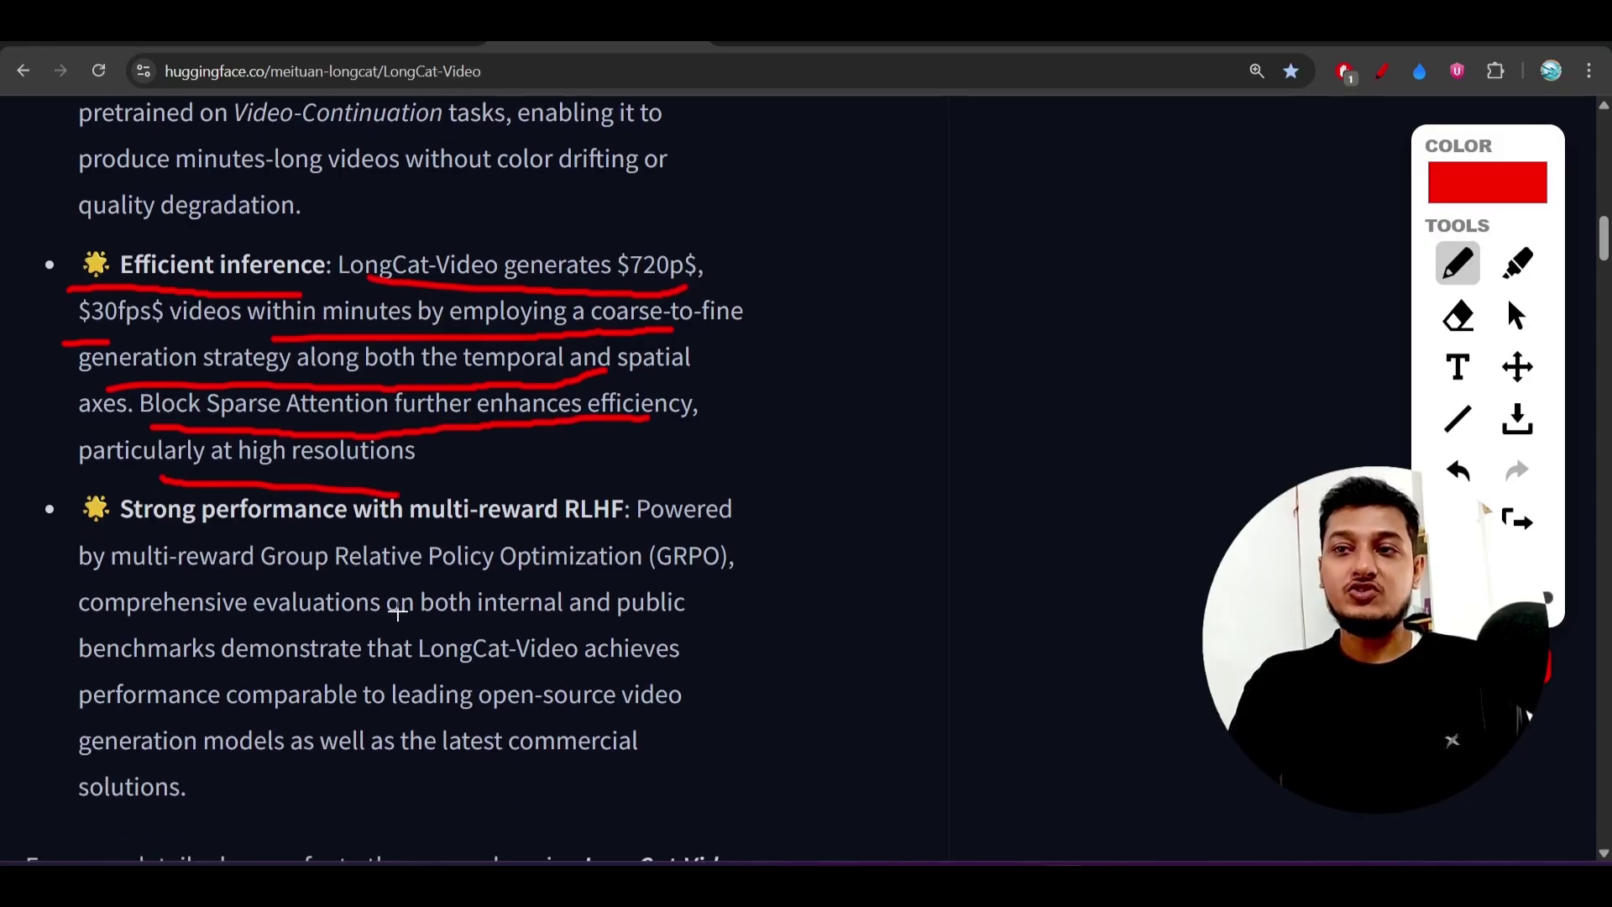
scroll(463, 396, down, 2)
drag(484, 331, 600, 328)
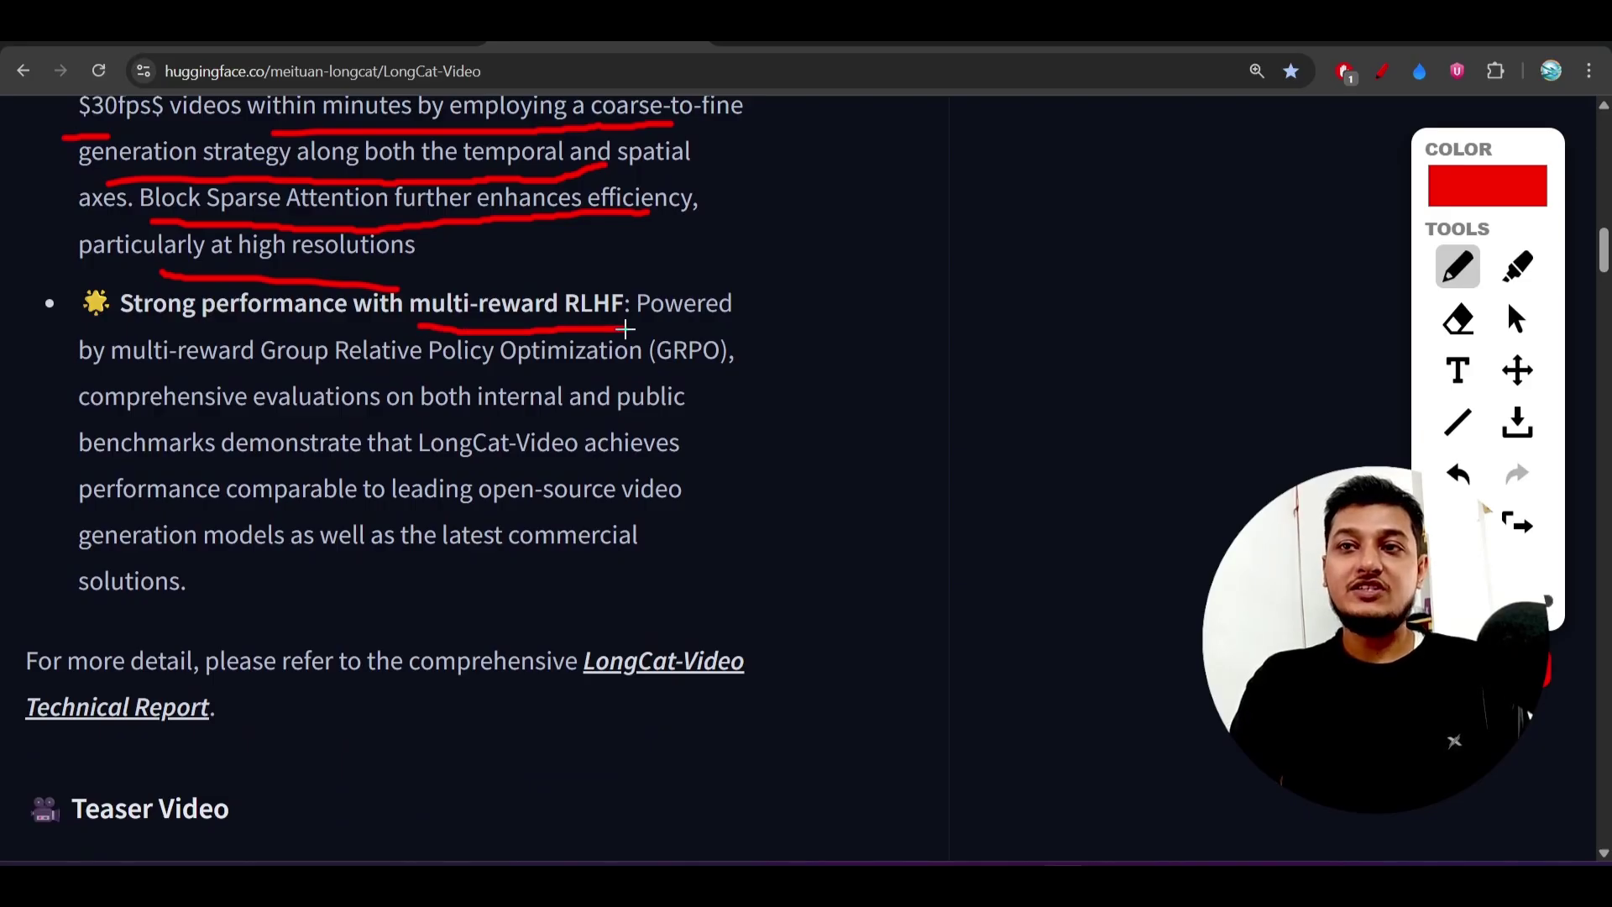
scroll(455, 416, down, 3)
scroll(455, 416, down, 3)
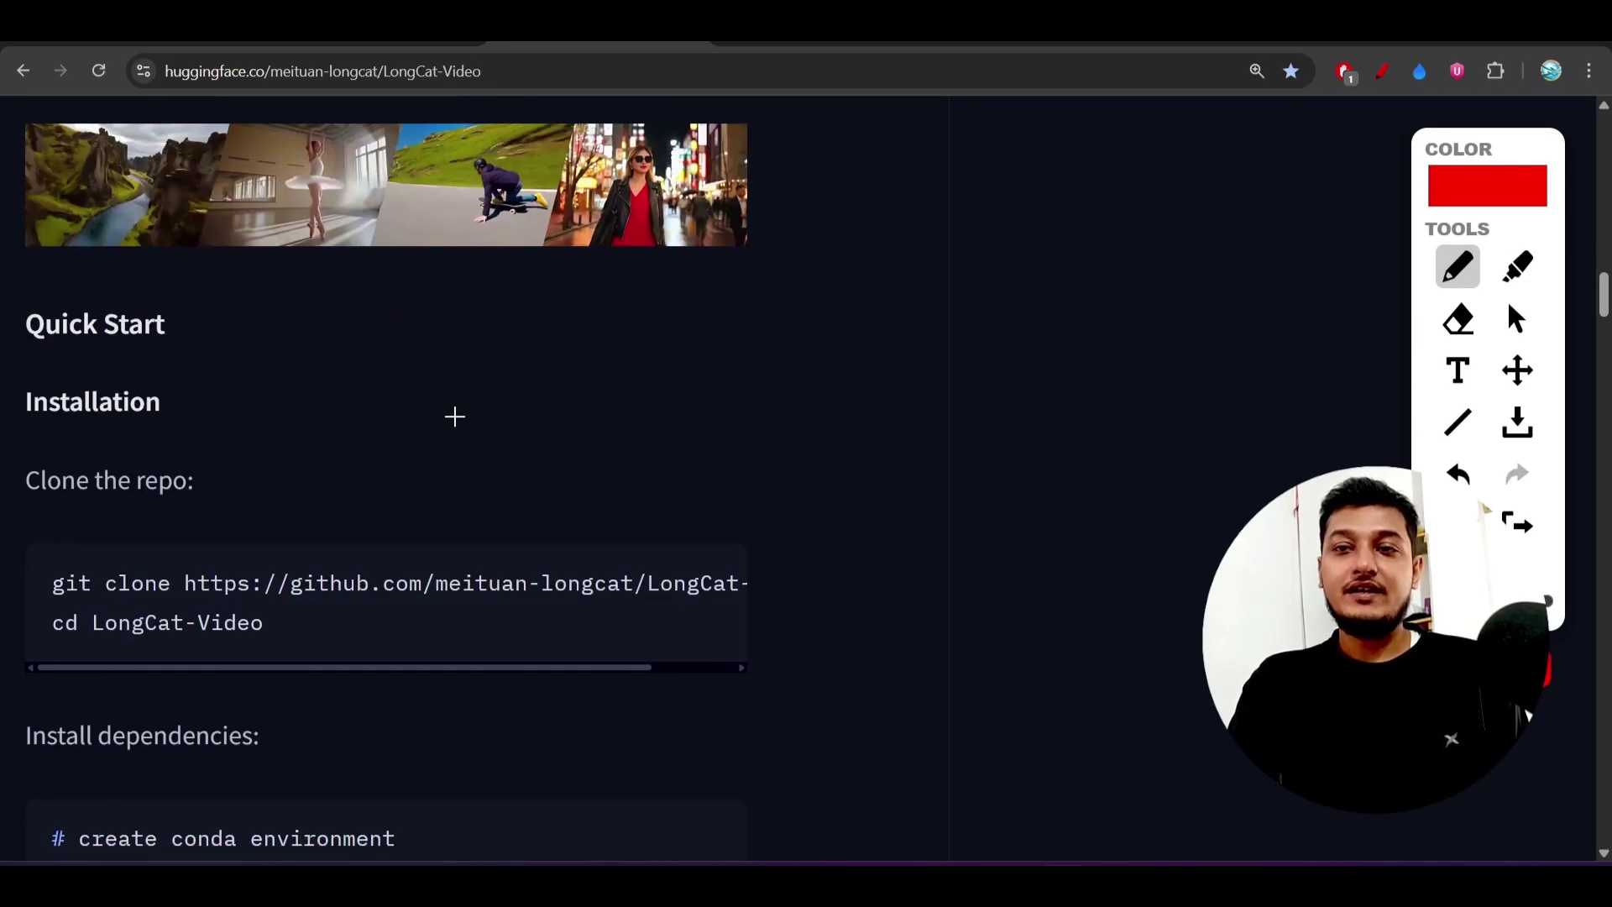
mouse_move(107, 364)
mouse_down()
mouse_move(10, 425)
mouse_move(134, 537)
mouse_up()
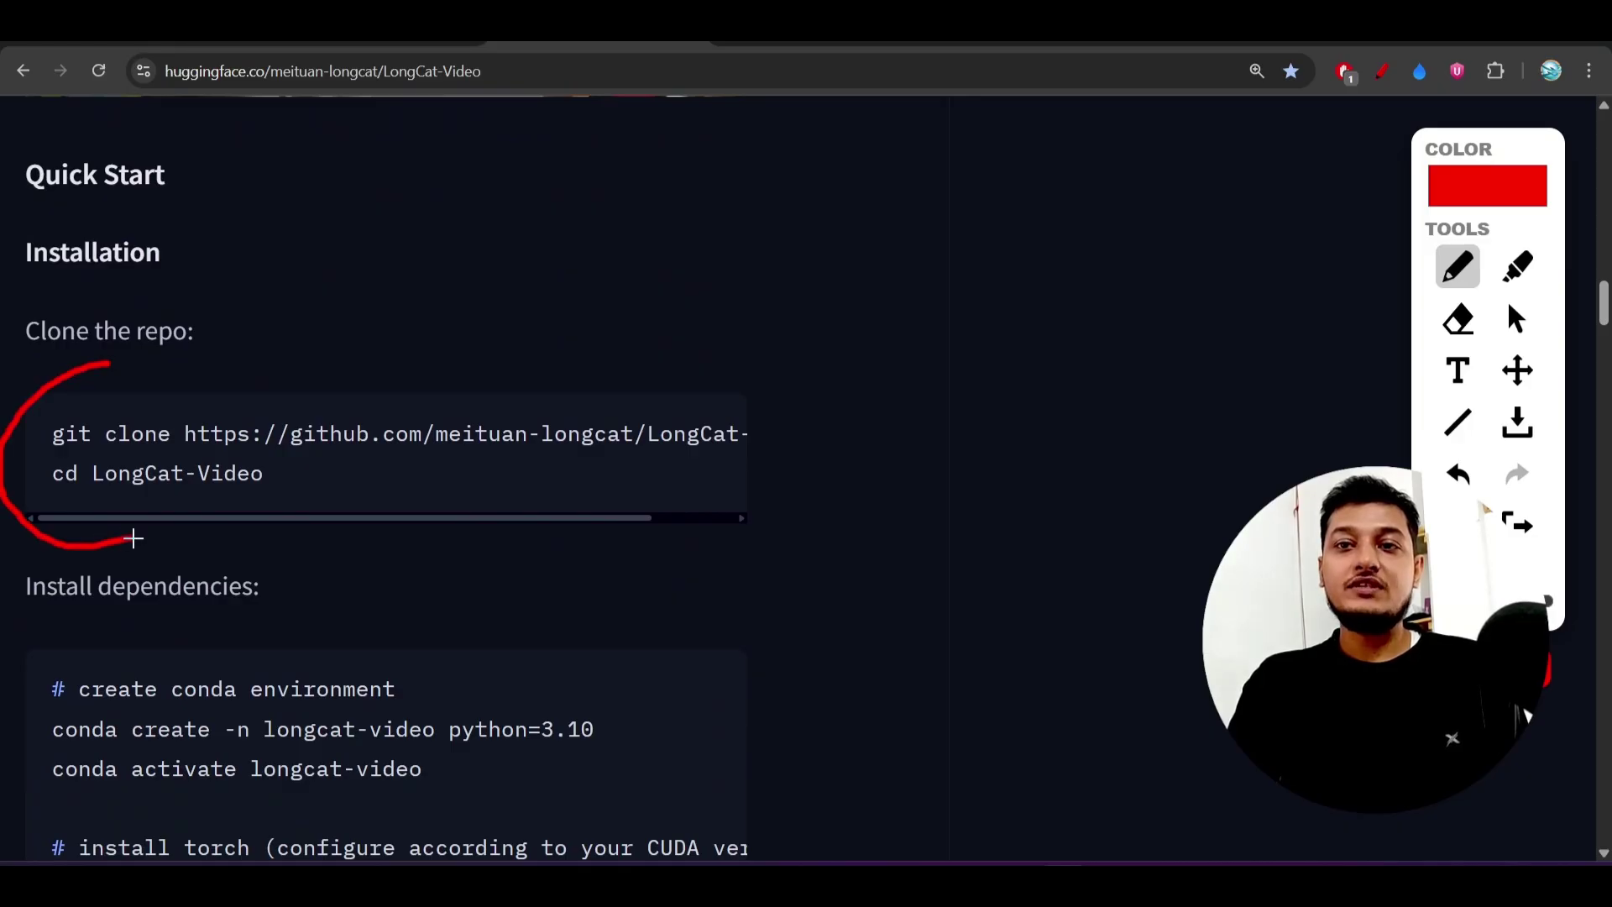
scroll(131, 534, down, 2)
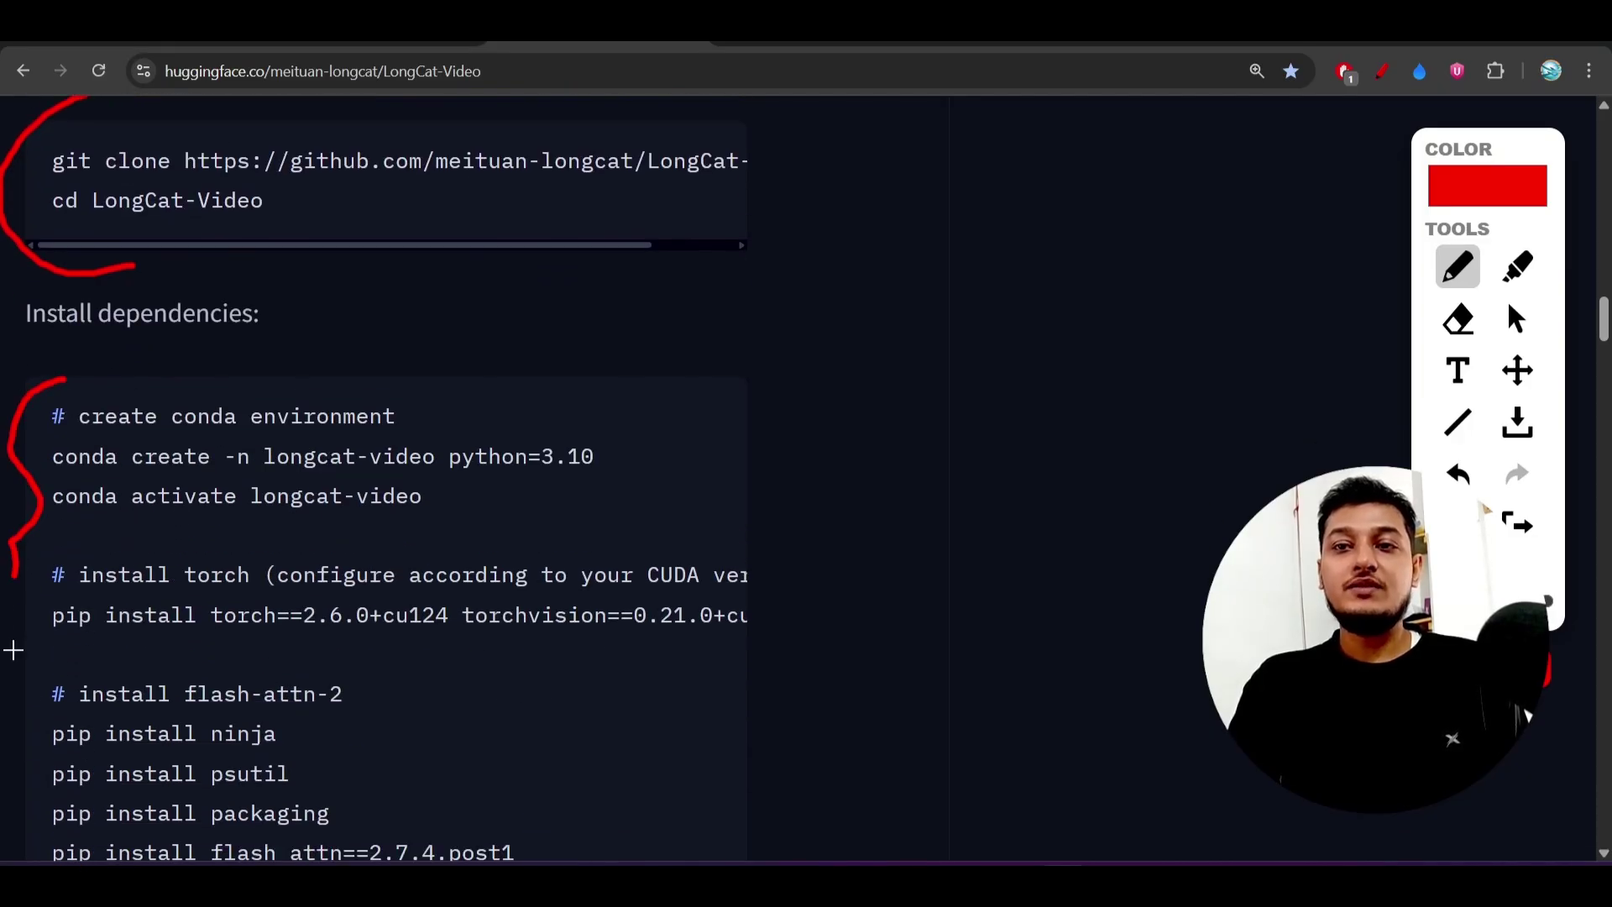
drag(64, 380, 43, 720)
scroll(43, 719, down, 3)
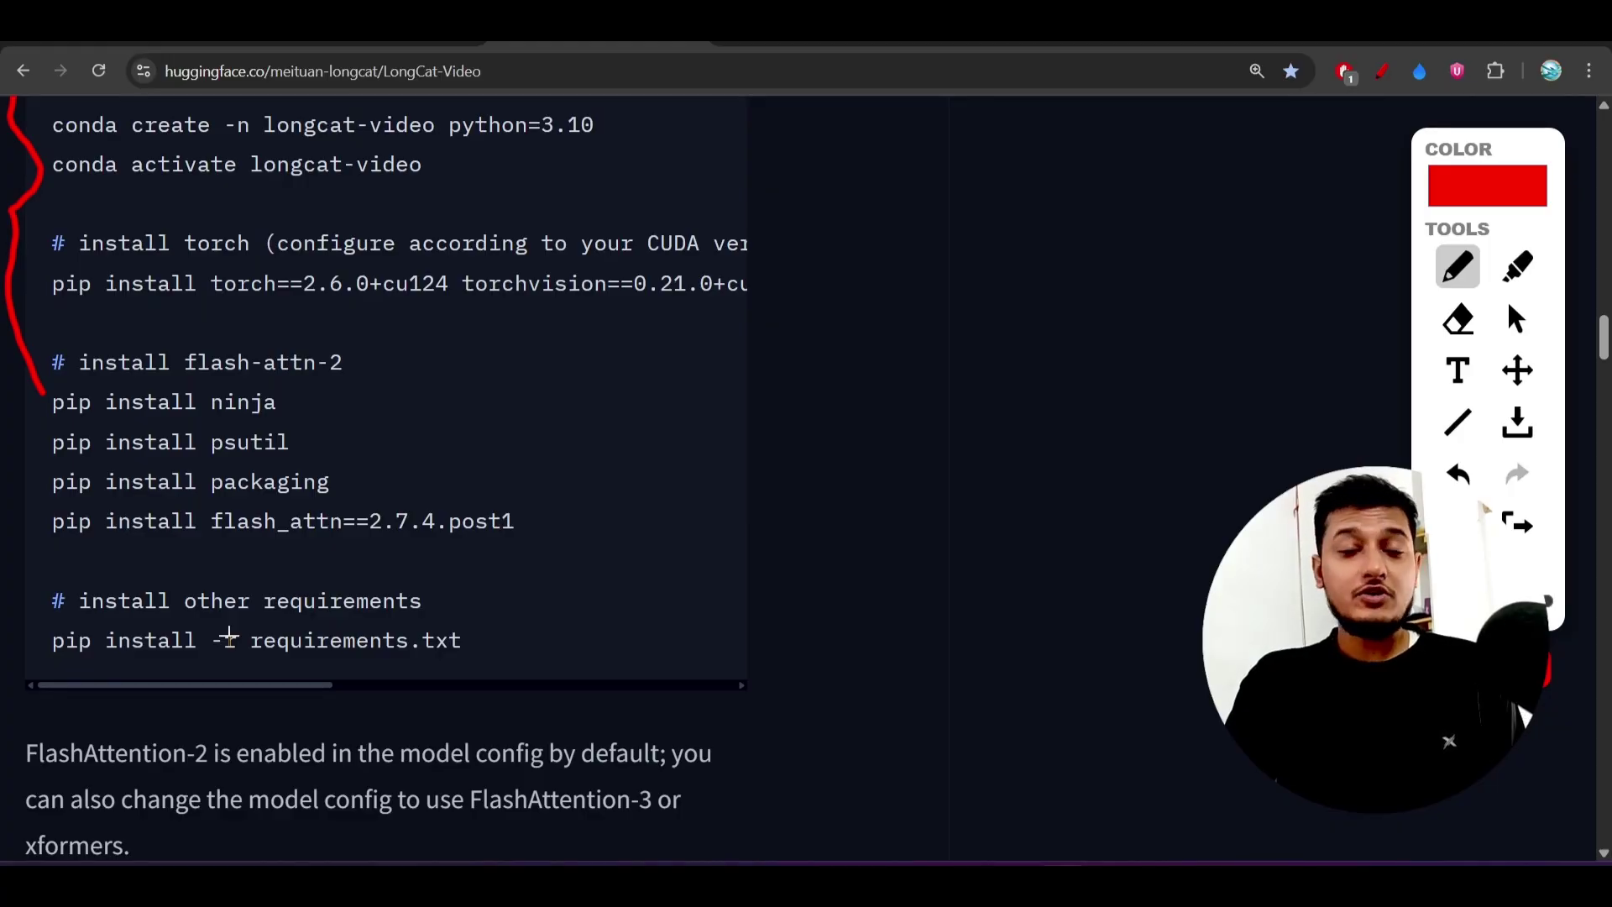
scroll(227, 640, up, 5)
scroll(228, 638, up, 6)
scroll(228, 640, up, 6)
scroll(228, 637, down, 2)
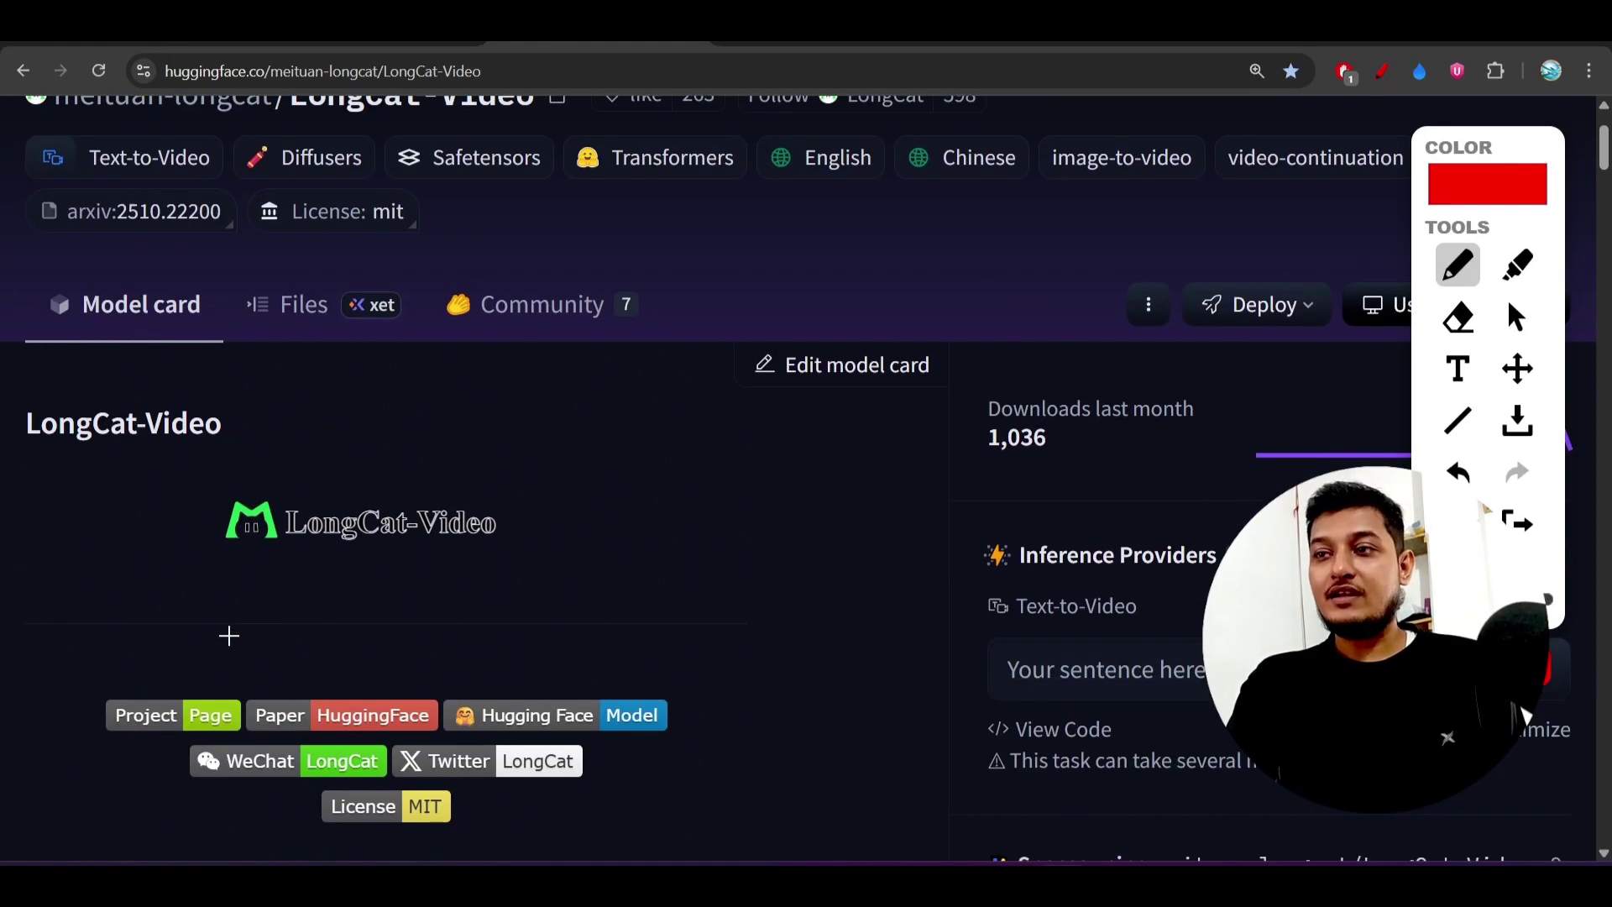
scroll(227, 636, down, 3)
scroll(951, 618, down, 2)
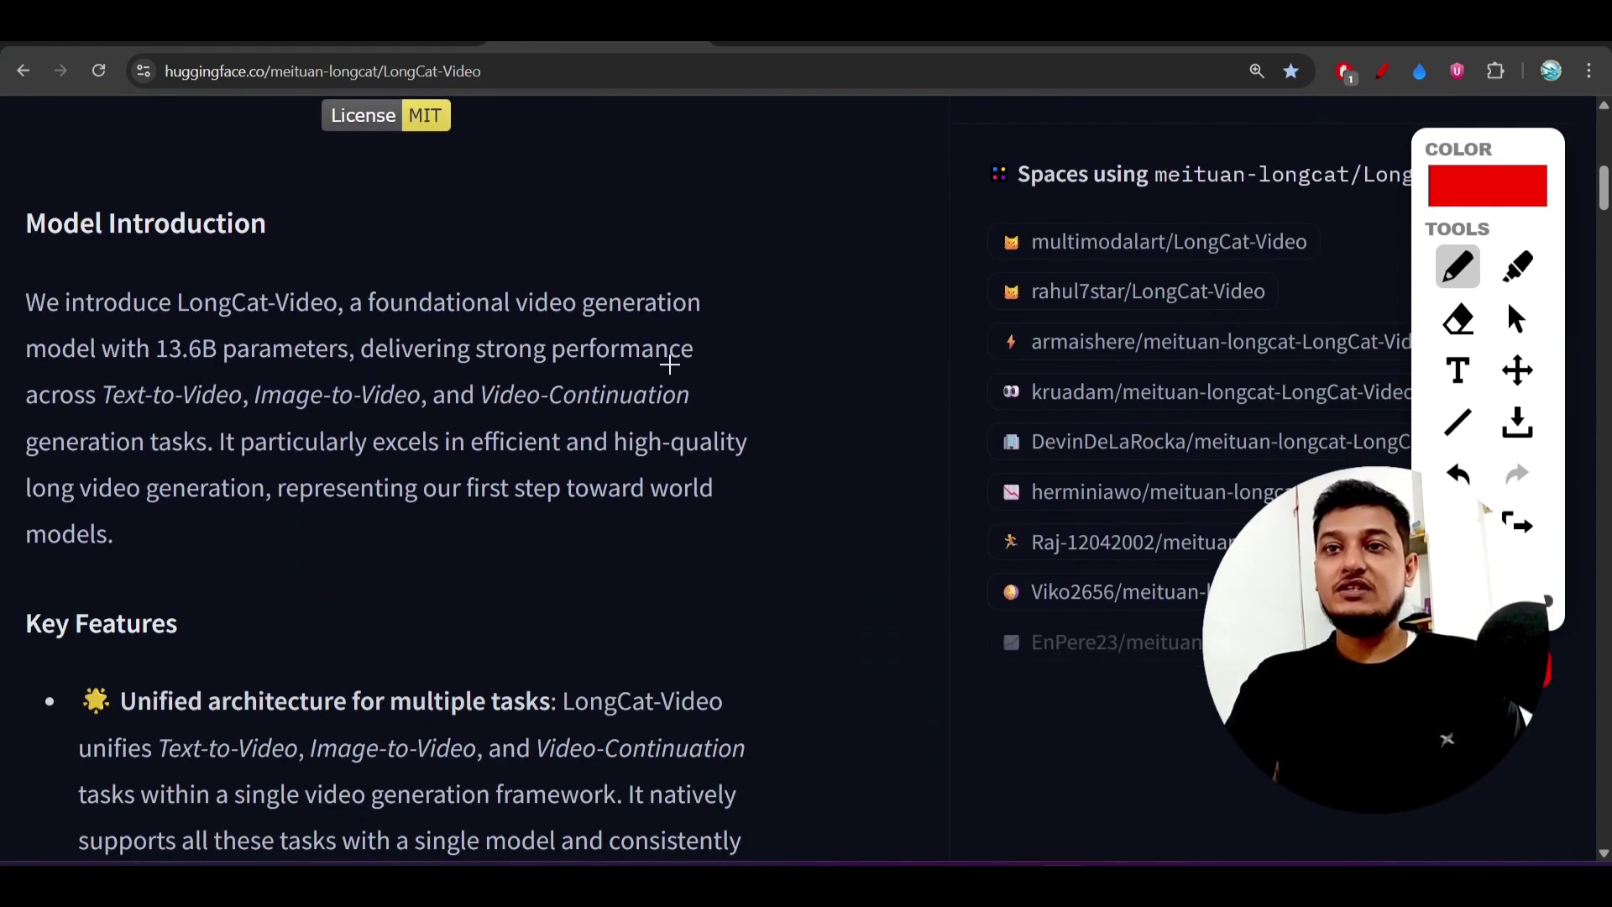
Draw a red bracket down the left side of the 'Spaces using LongCat-Video' list
drag(964, 191, 975, 642)
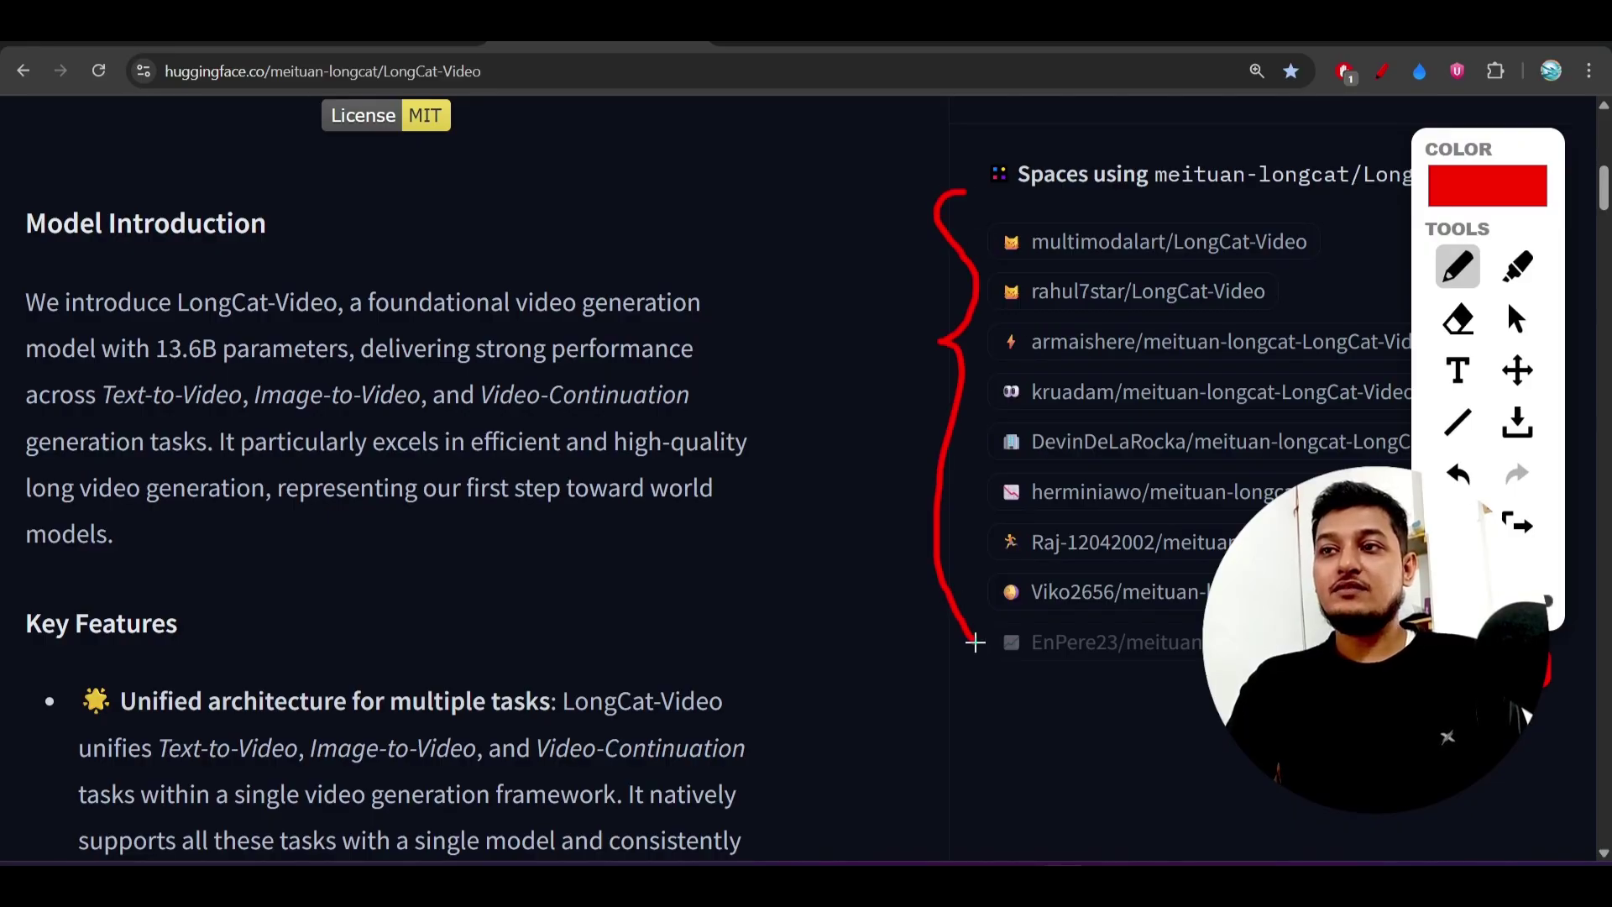
scroll(1084, 479, down, 1)
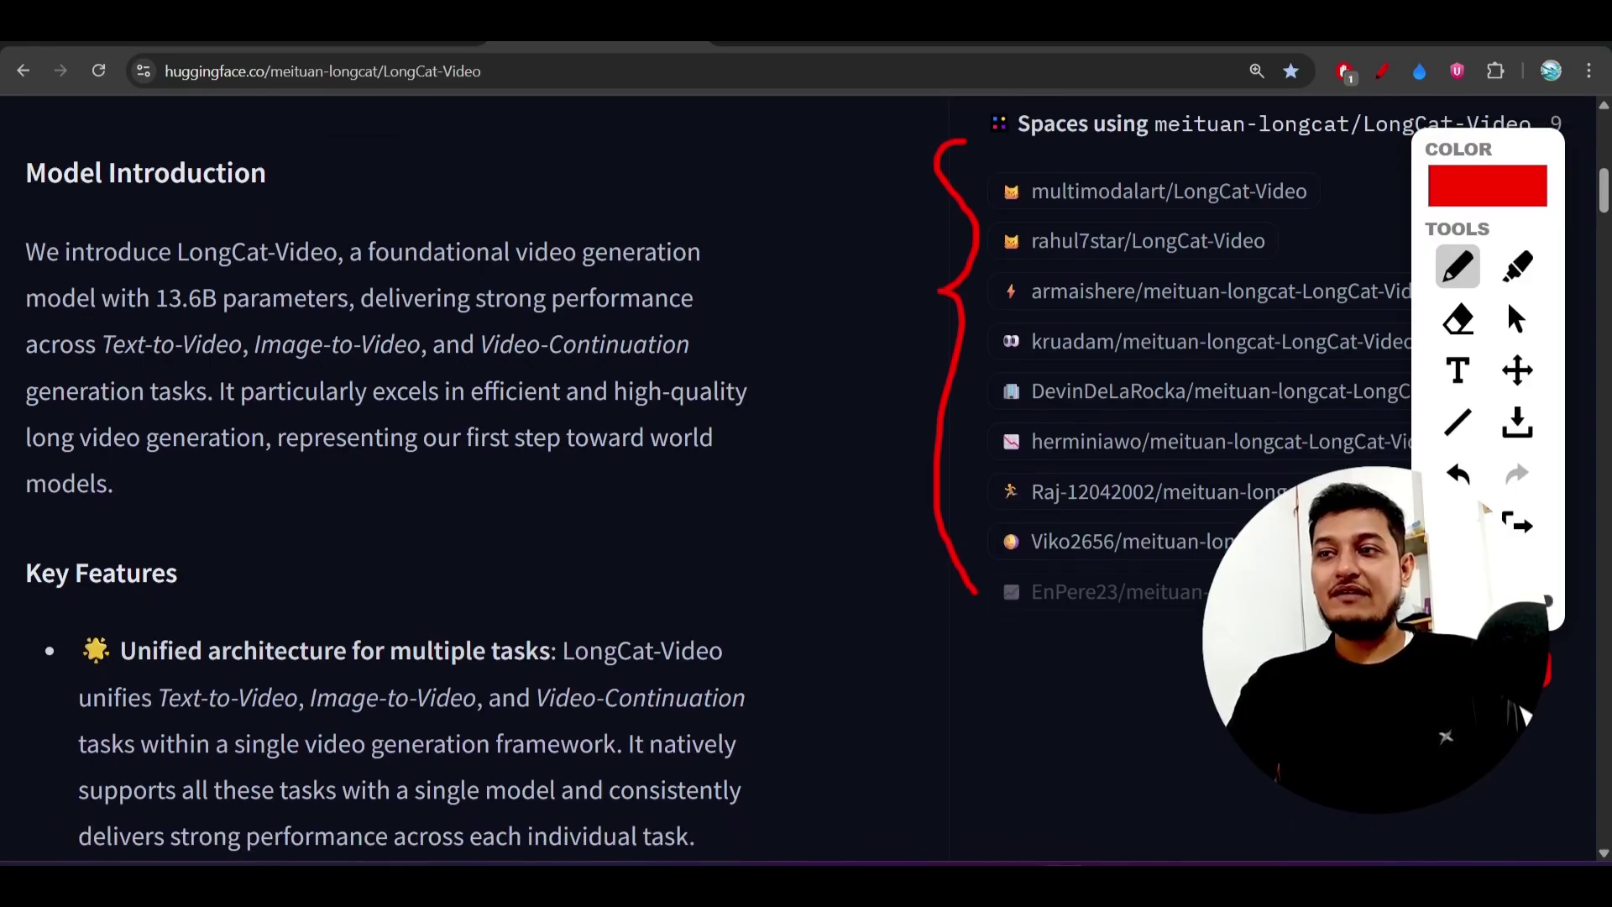
scroll(1083, 479, up, 2)
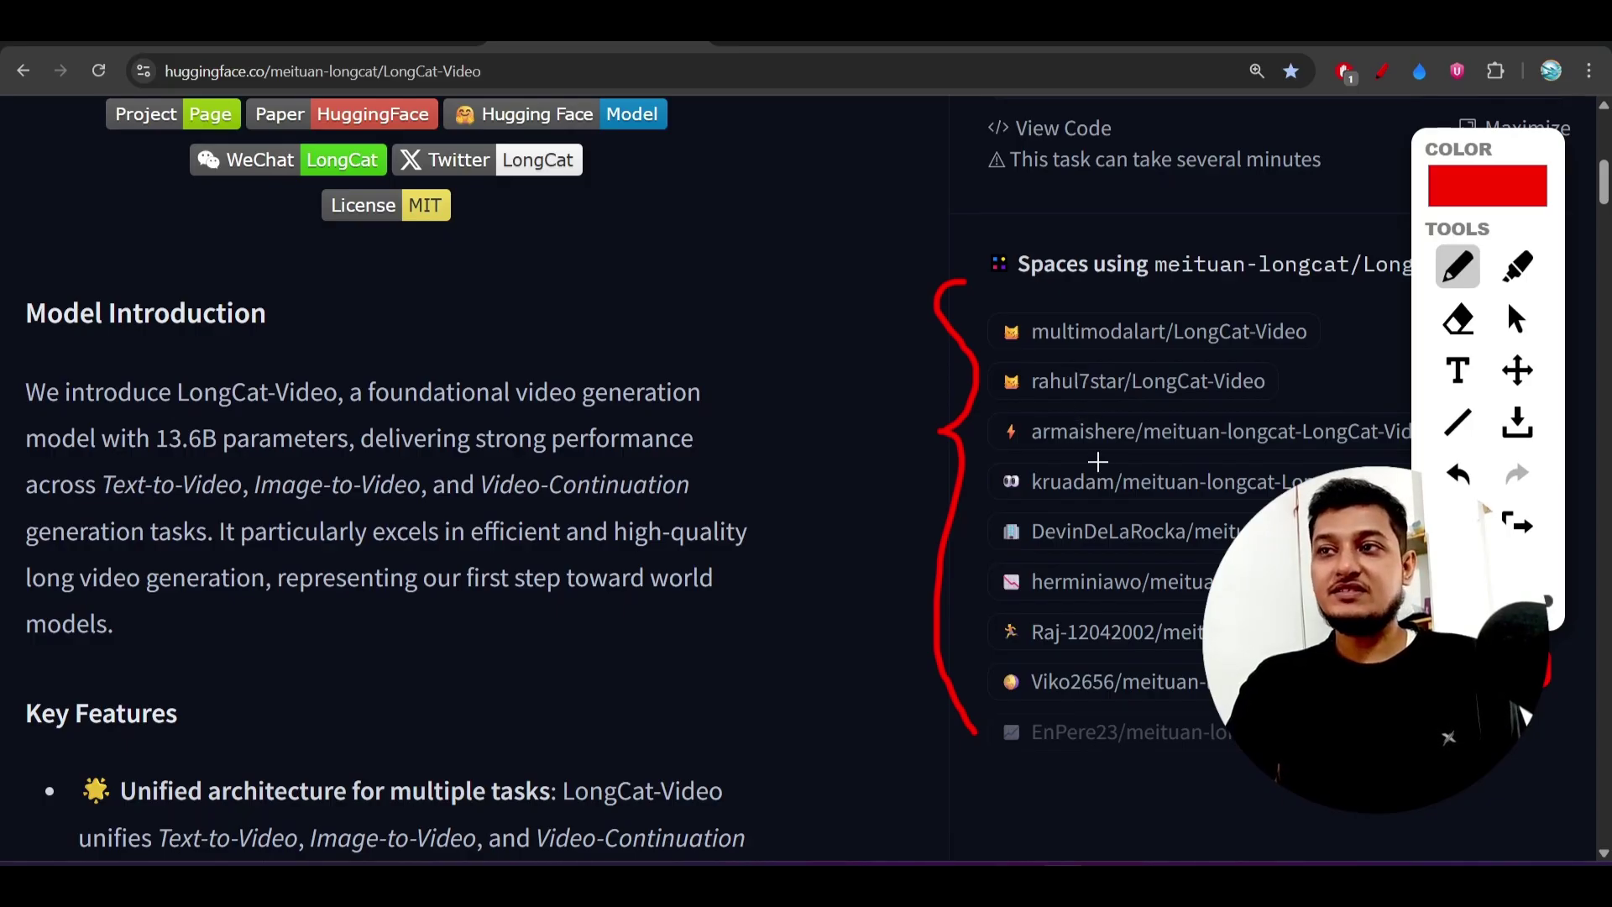
scroll(1098, 464, up, 3)
scroll(1096, 465, up, 2)
scroll(1096, 463, down, 2)
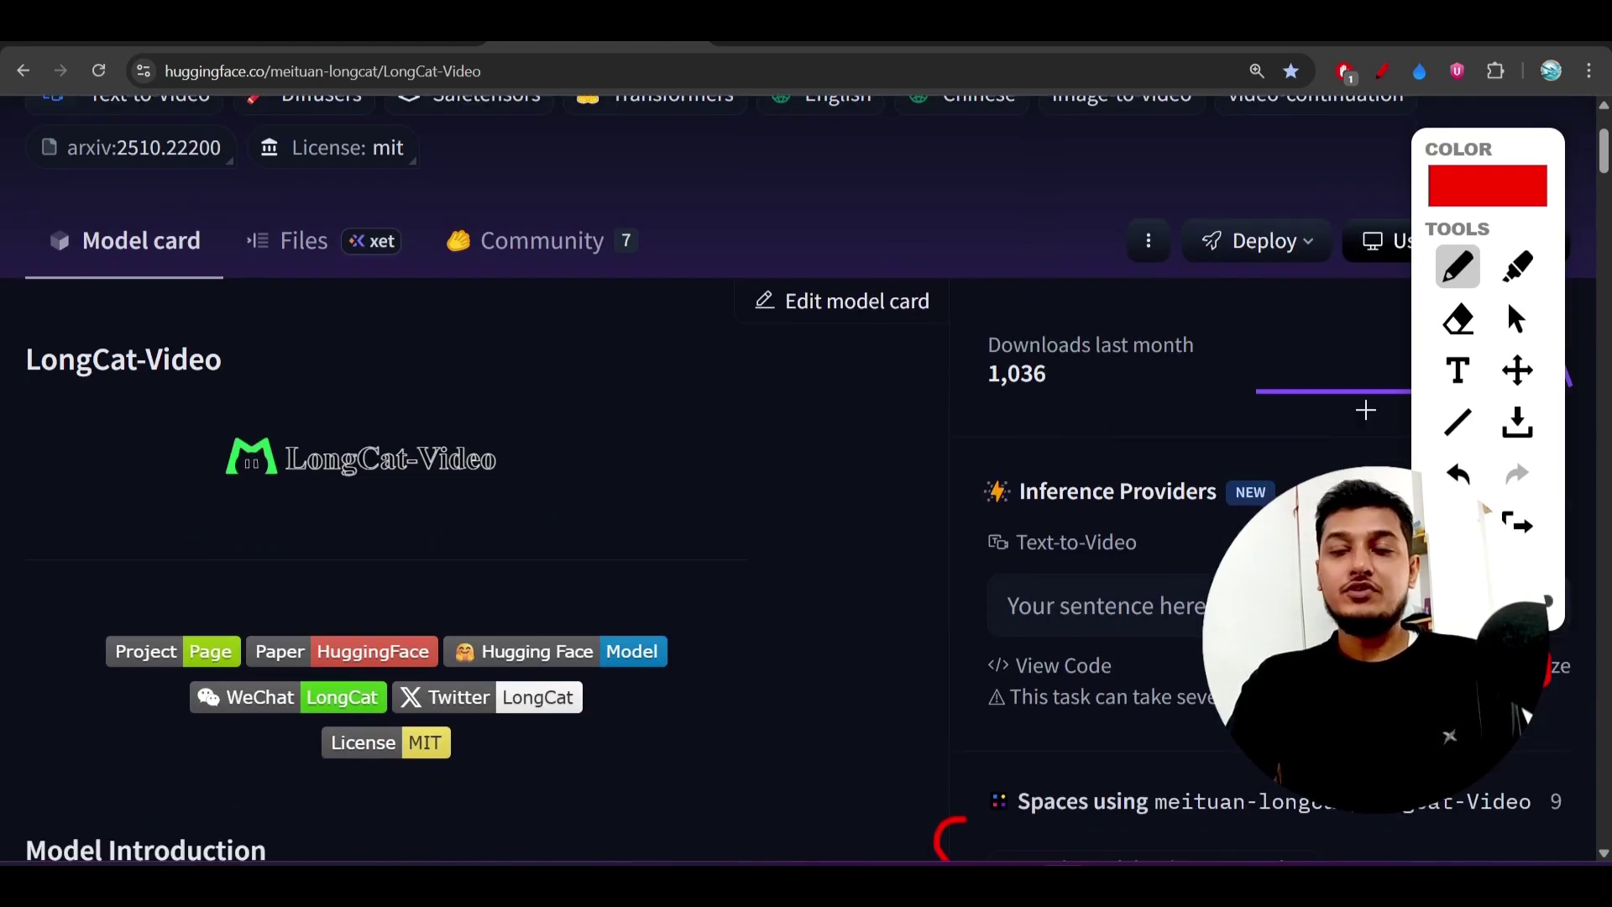
Draw a red freehand arrow beneath the Inference Providers box
click(1516, 319)
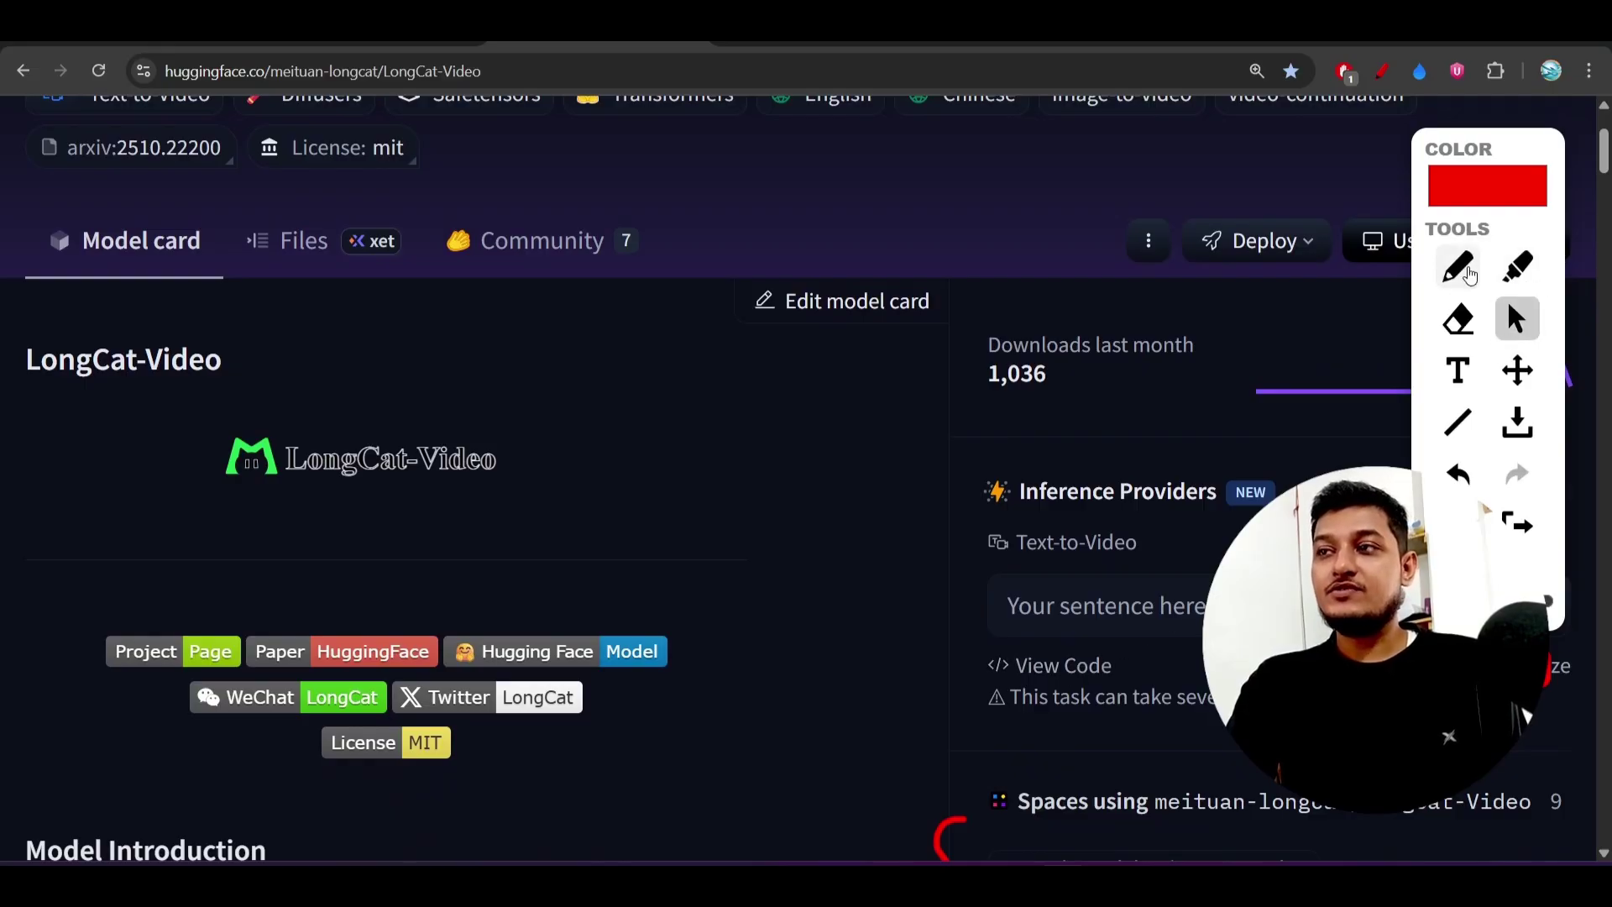
drag(839, 702, 999, 677)
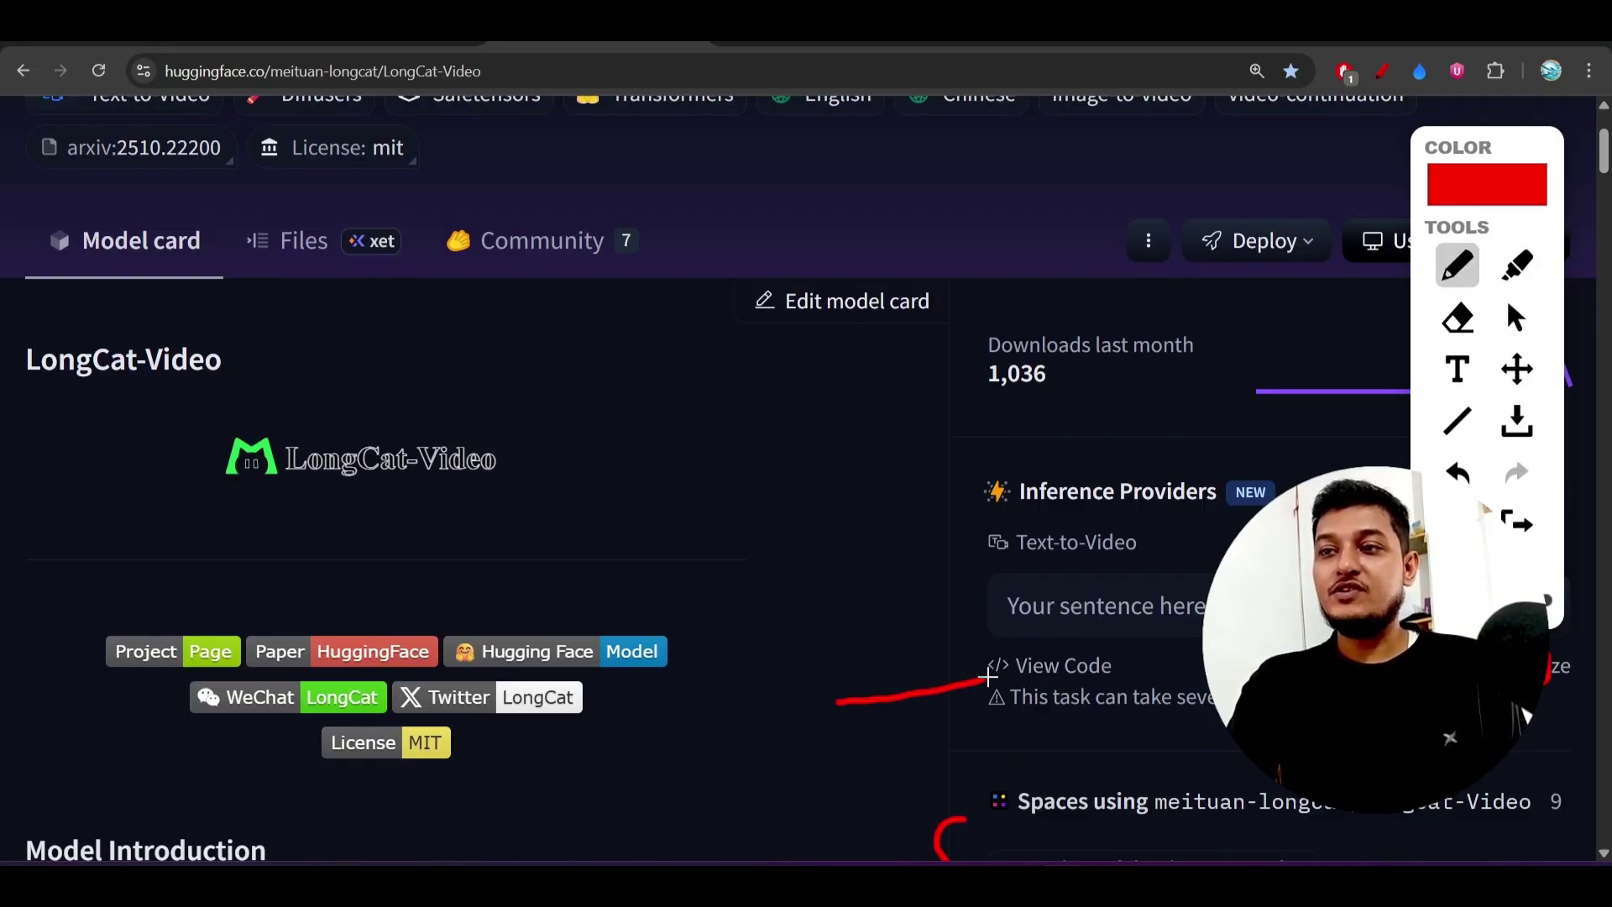
click(1521, 313)
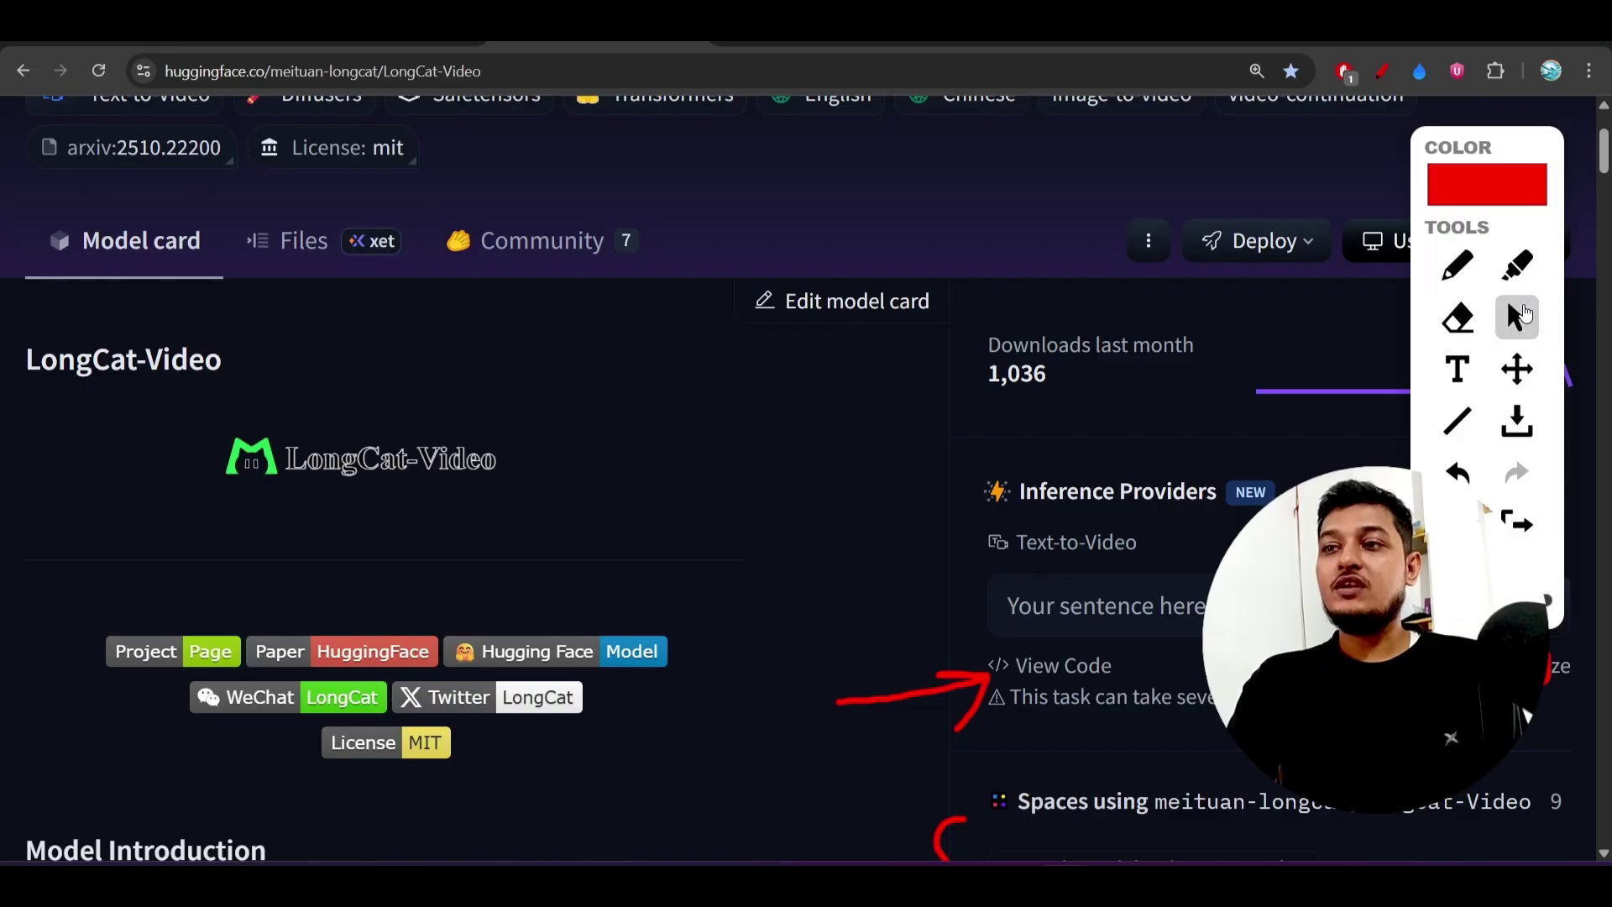
Show the JavaScript snippet with the Auto provider, highlighting HF_TOKEN, the model line and the inputs prompt
click(1077, 673)
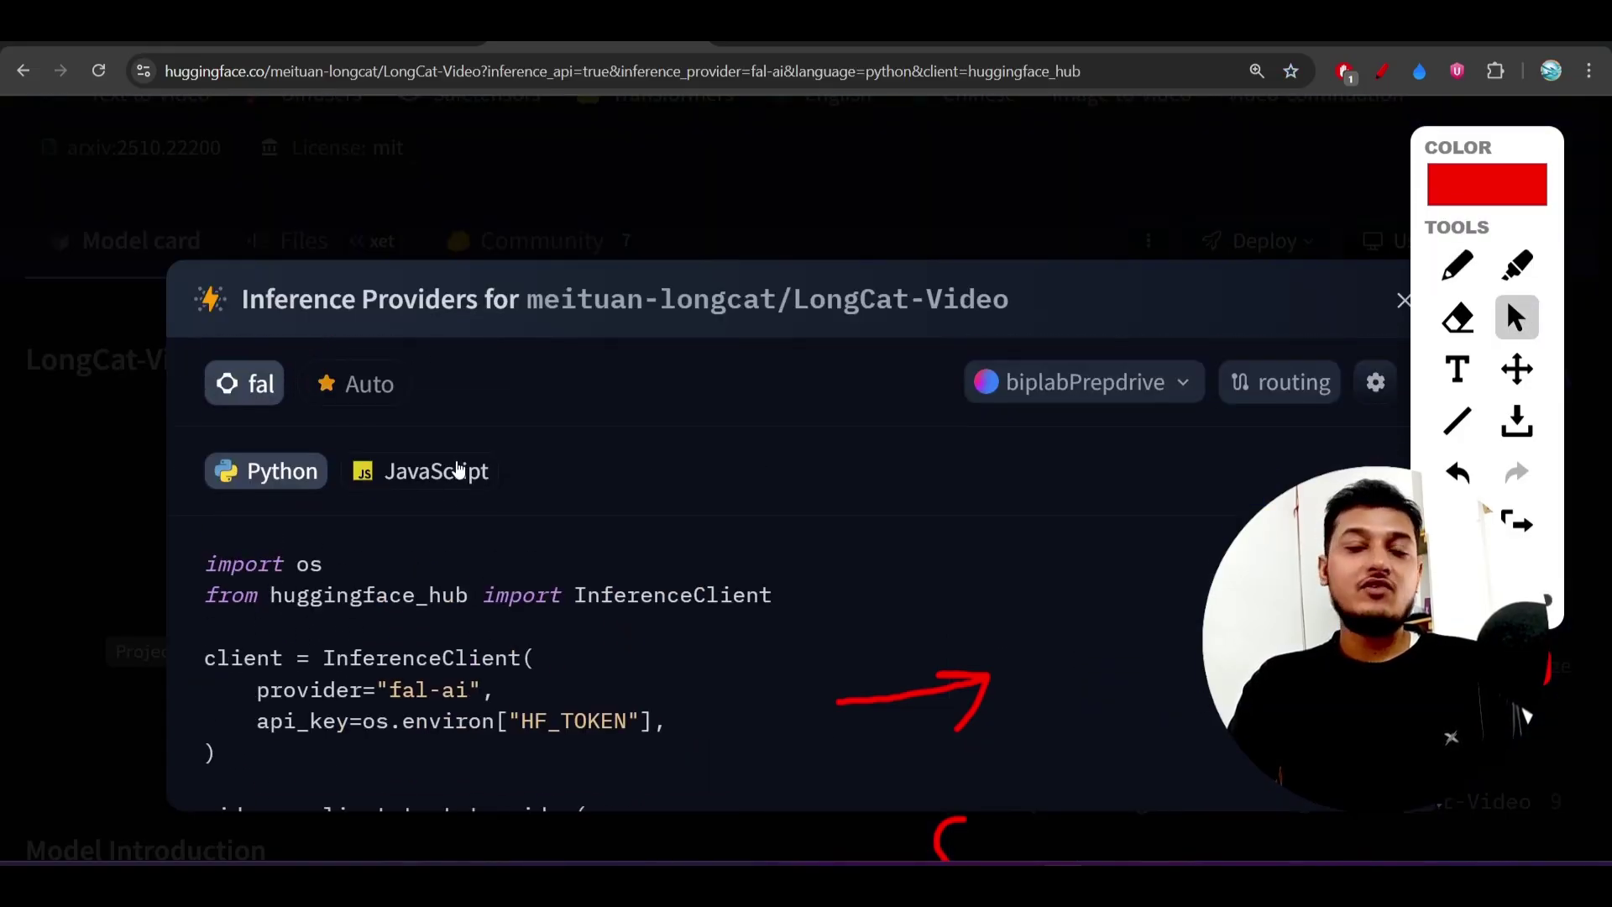
click(460, 471)
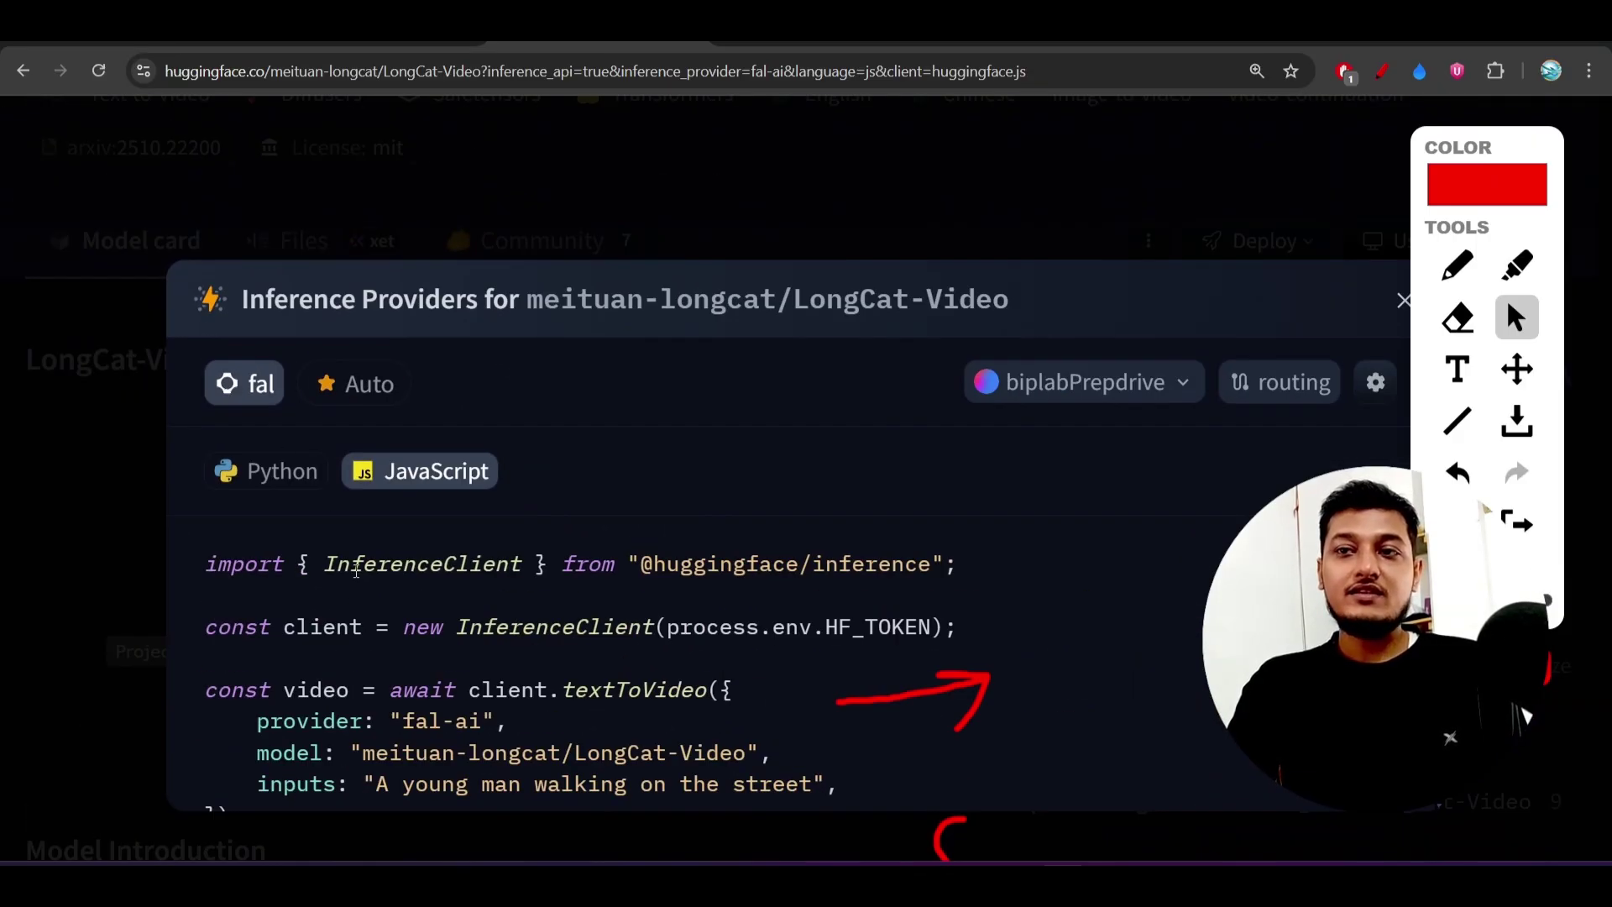
scroll(357, 570, down, 1)
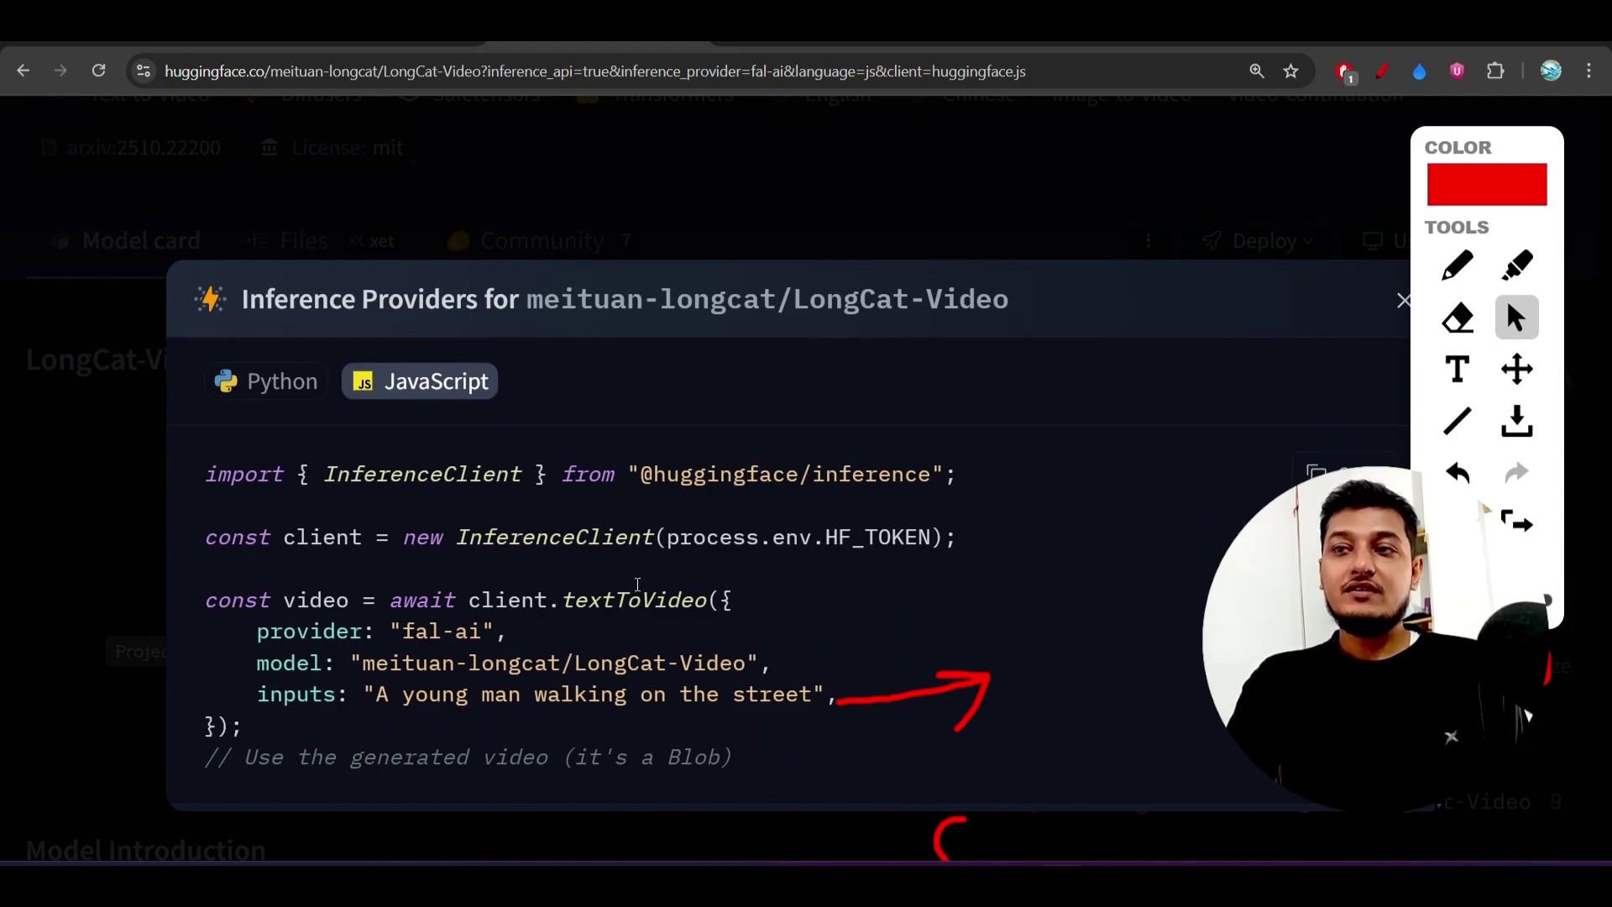
scroll(527, 365, up, 1)
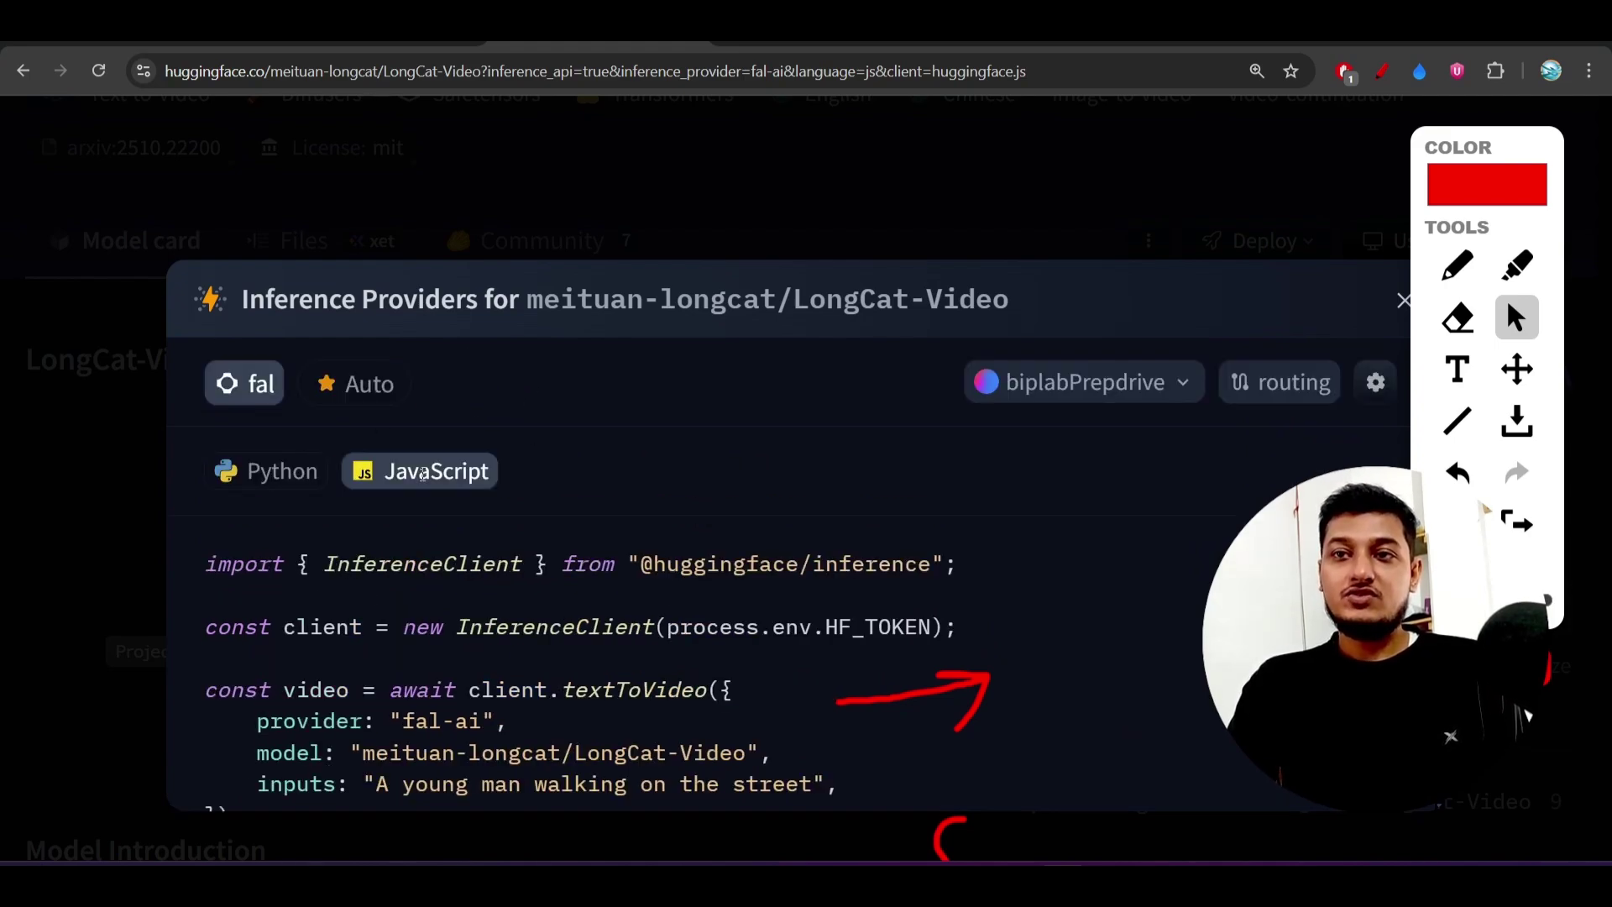
click(359, 384)
scroll(523, 622, down, 1)
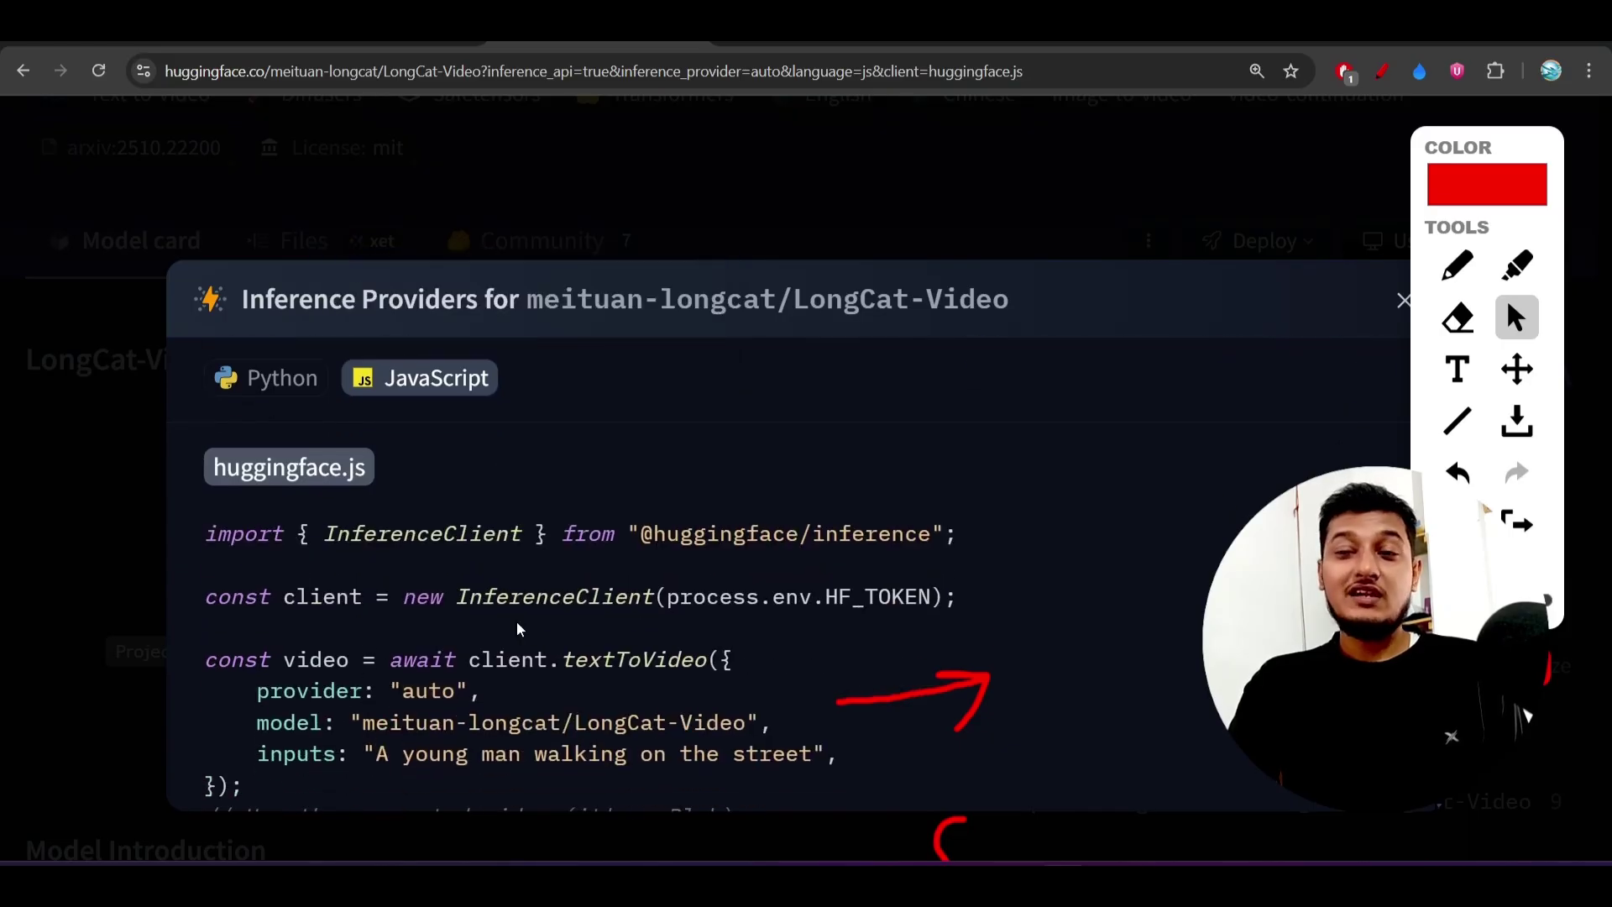
scroll(533, 672, down, 1)
scroll(531, 660, up, 1)
scroll(441, 529, up, 1)
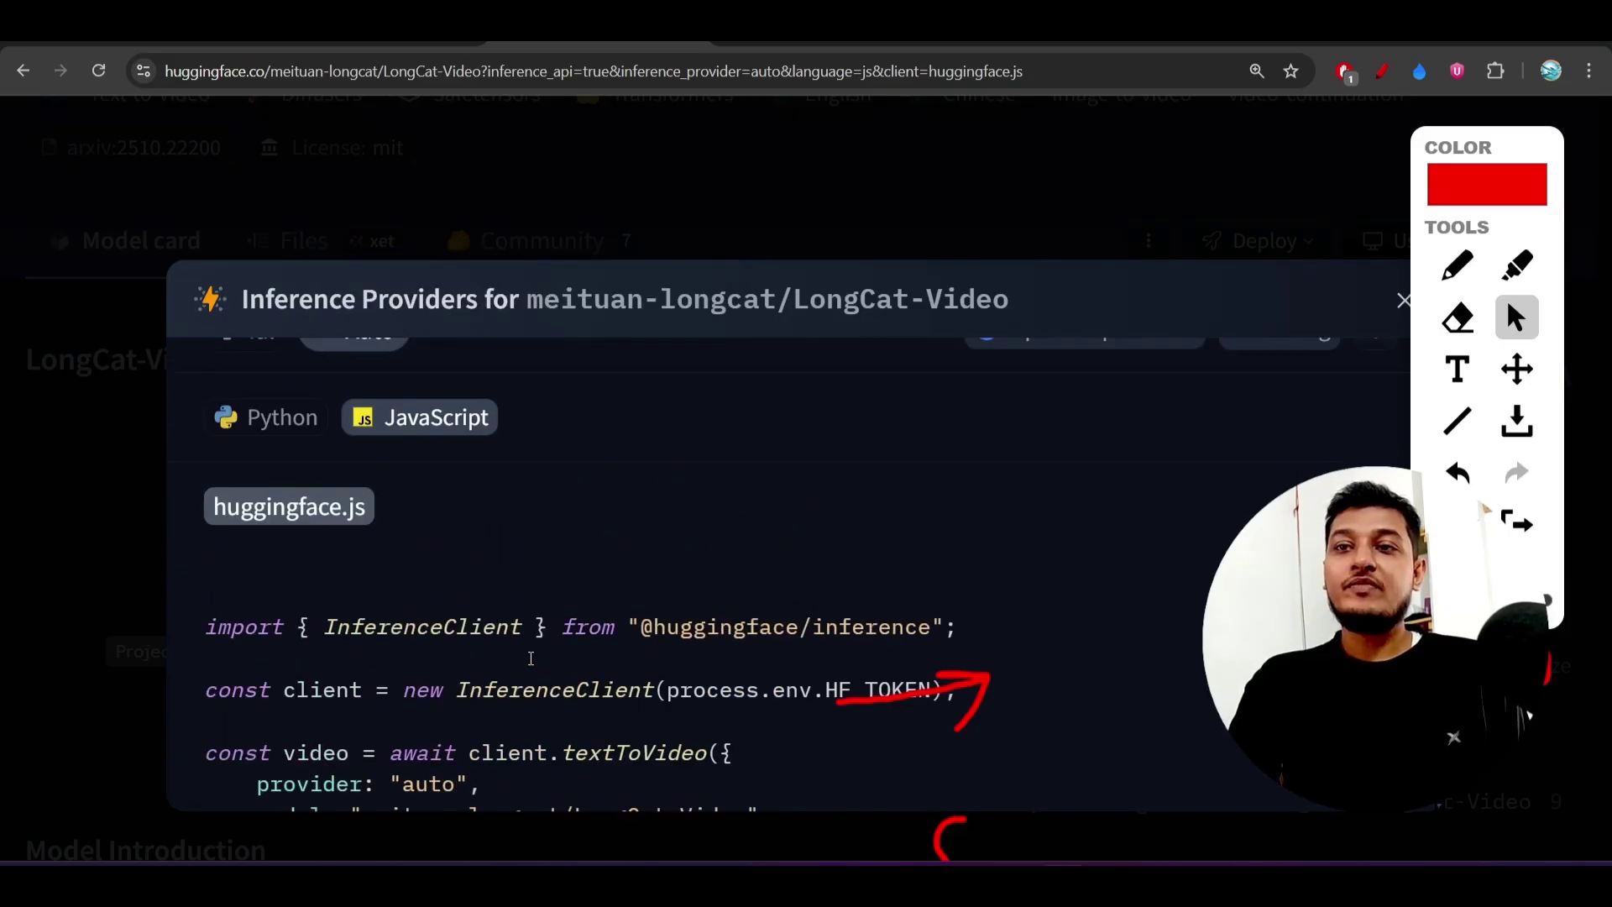
scroll(680, 505, down, 1)
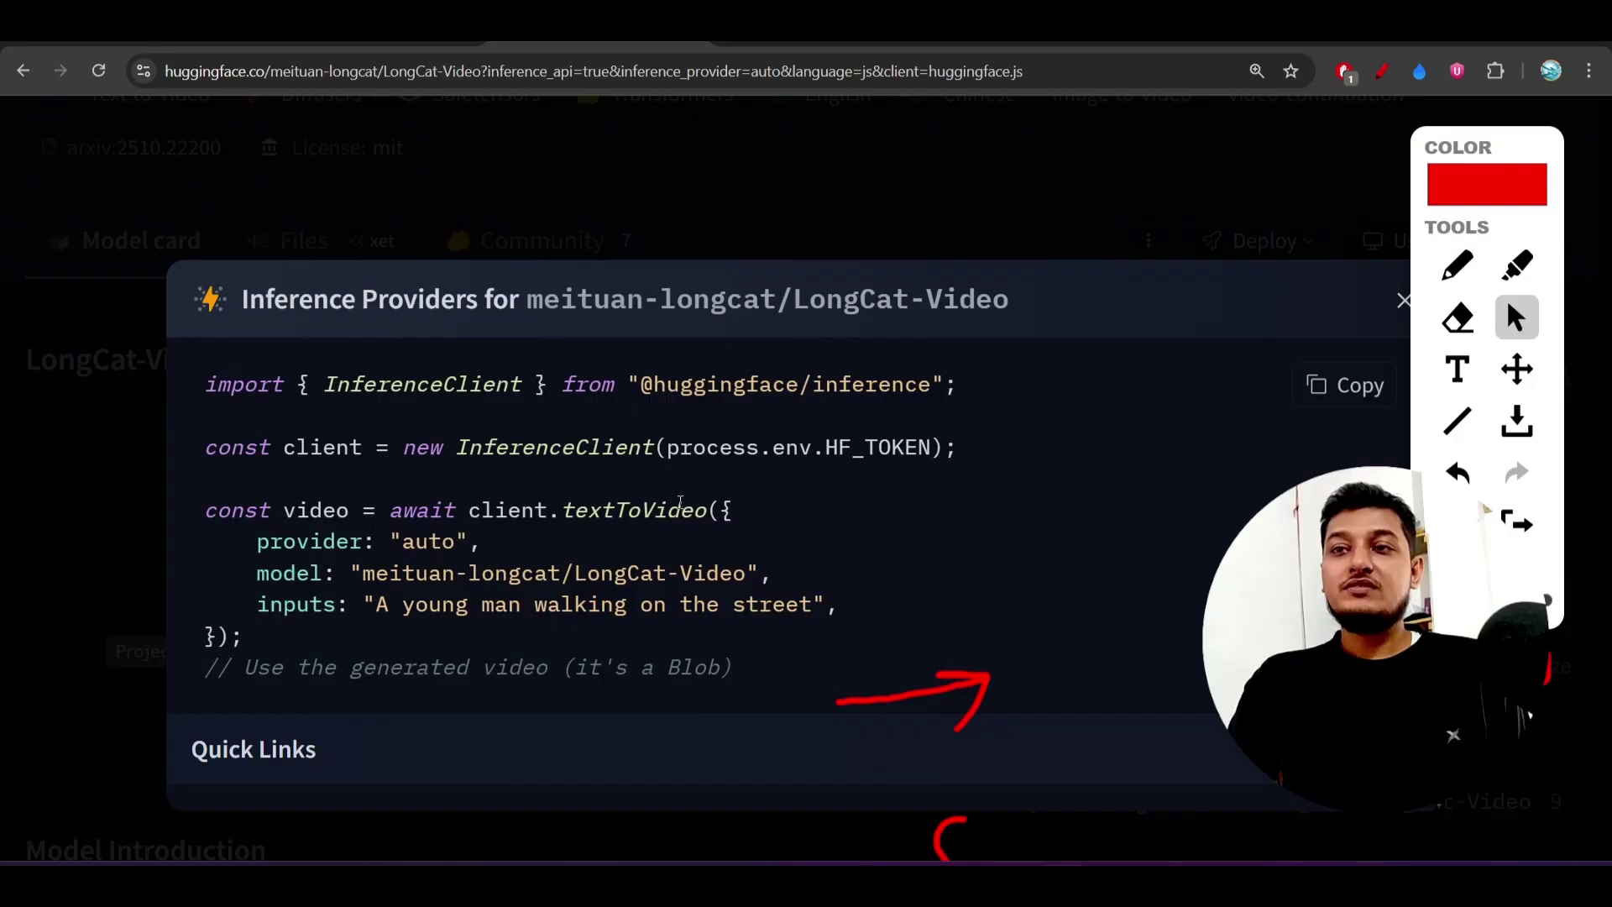
double_click(853, 449)
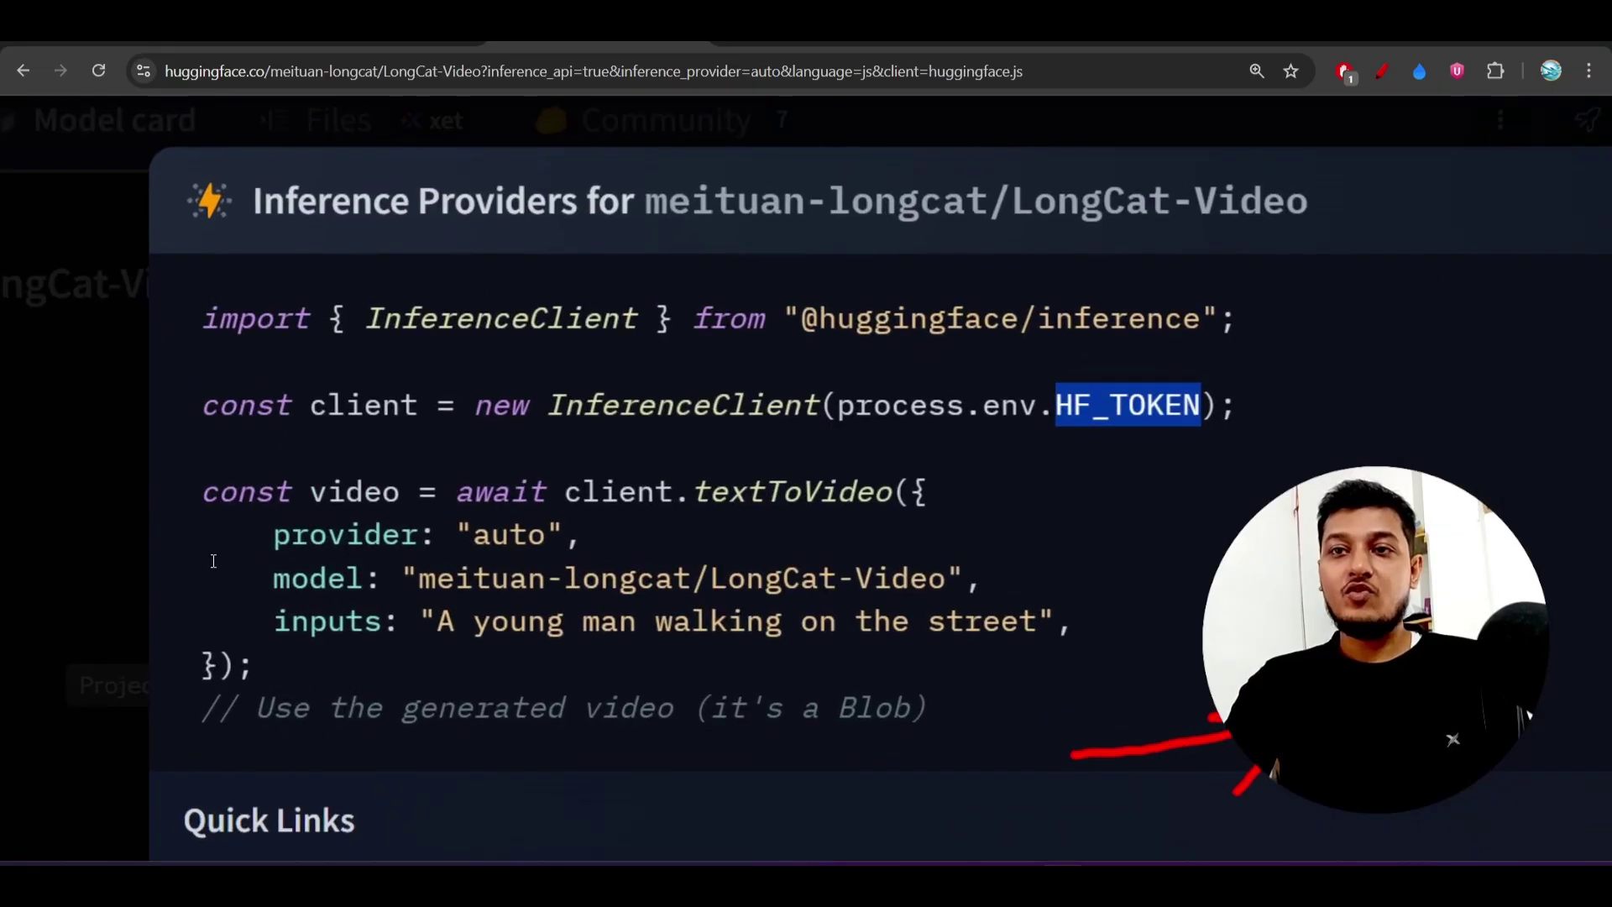
drag(259, 574, 875, 579)
click(366, 626)
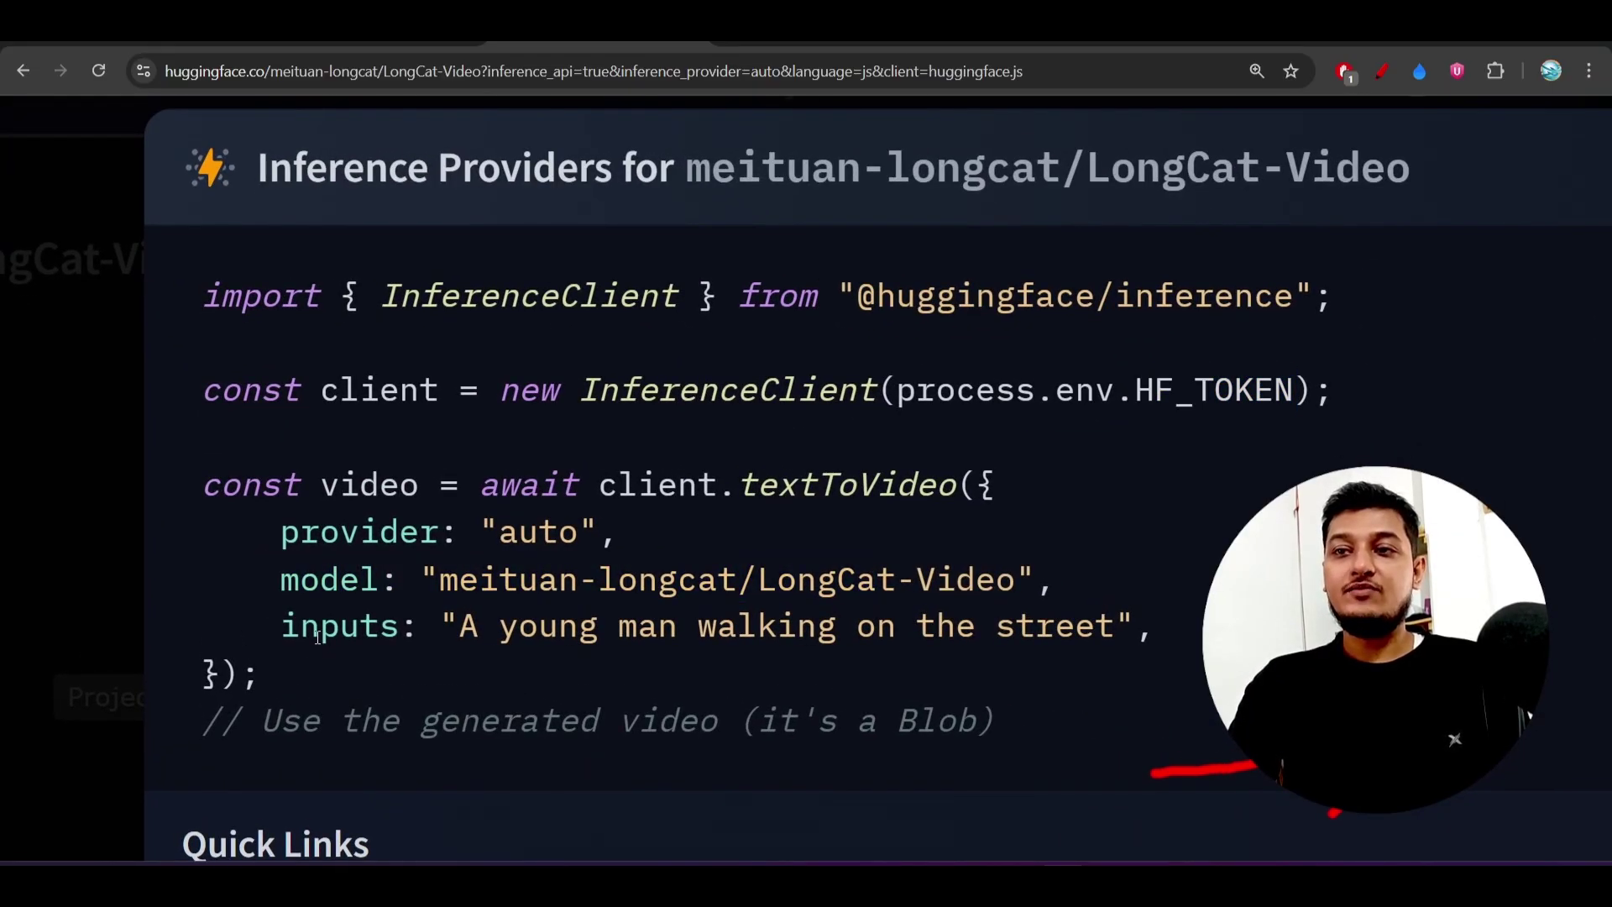
drag(317, 636, 627, 652)
click(636, 650)
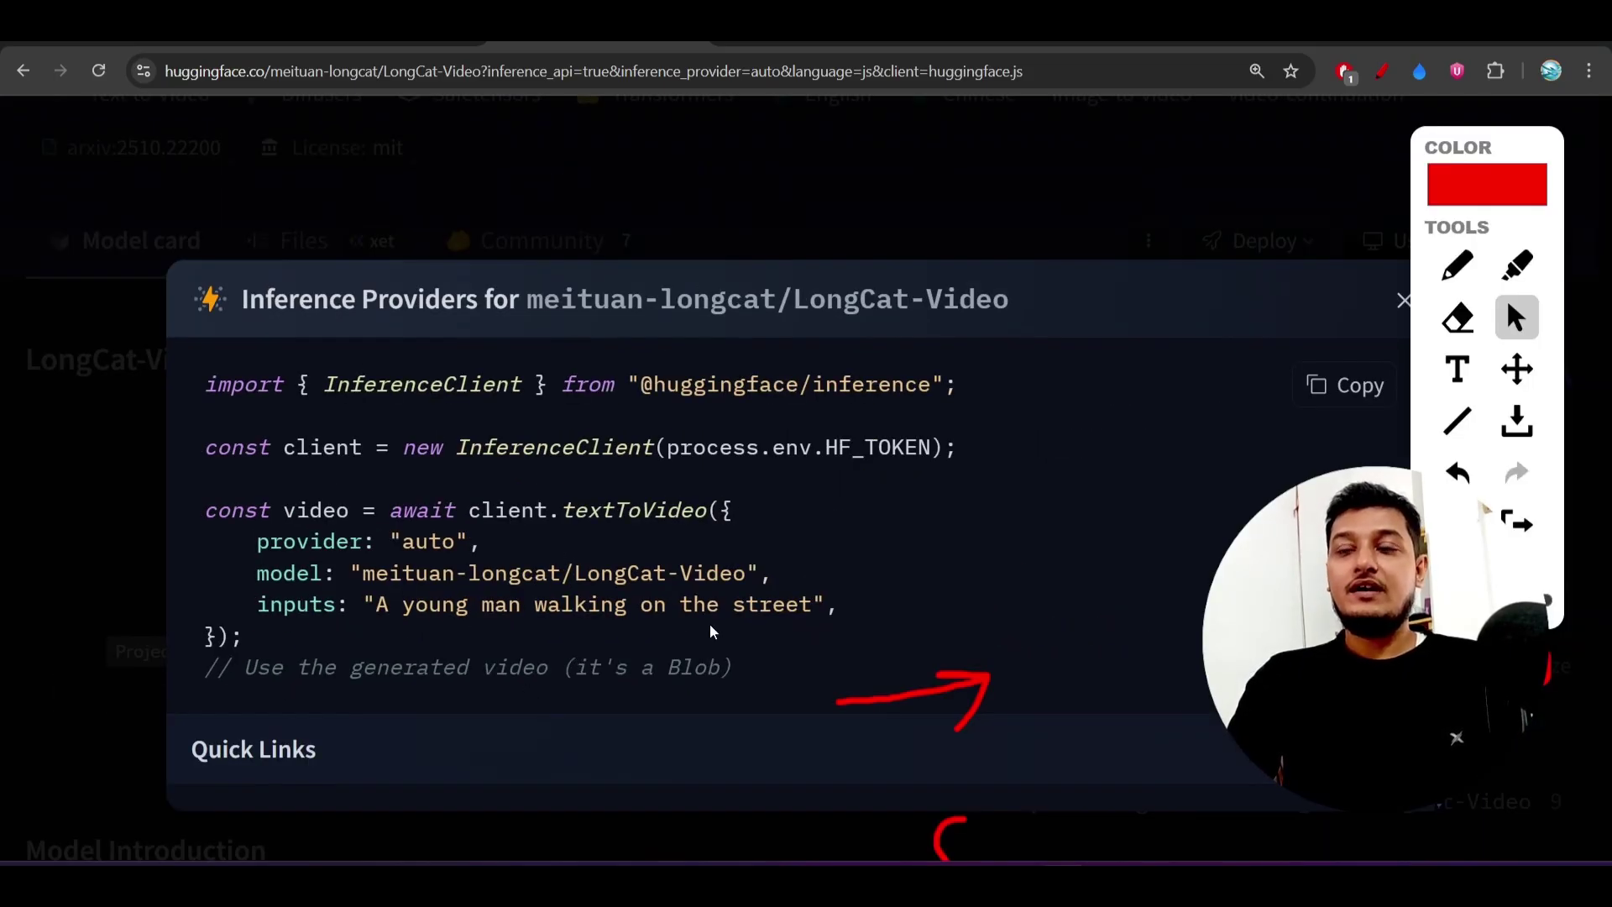
scroll(711, 633, up, 2)
Close the code dialog, highlight '13.6B parameter', and switch to the Codedigipt YouTube tab
key(Escape)
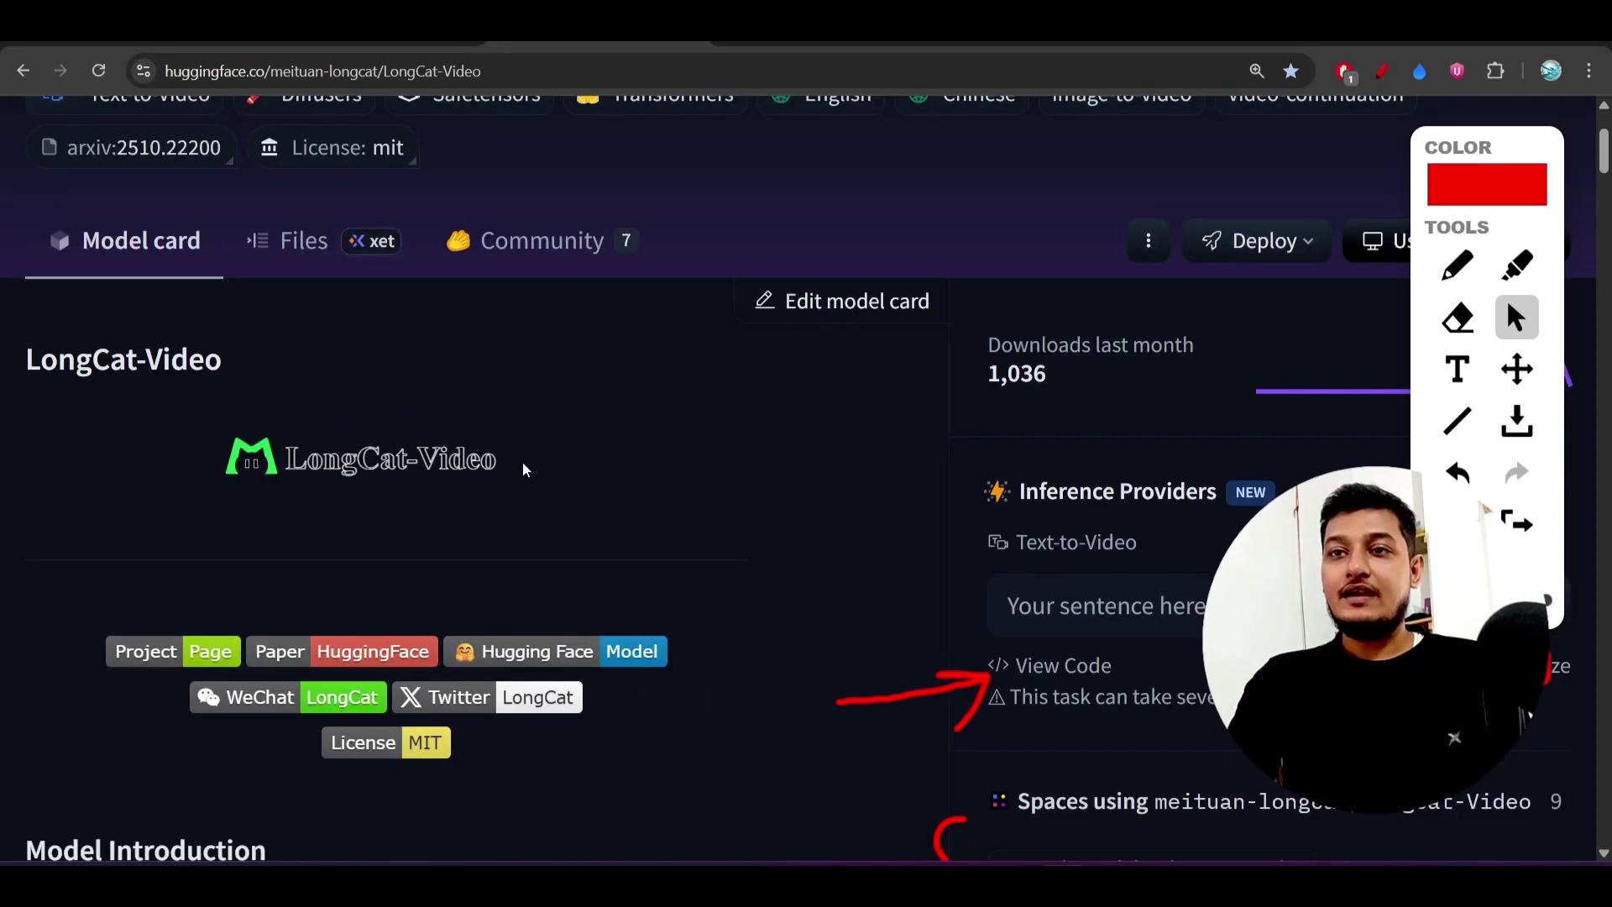
scroll(524, 469, down, 3)
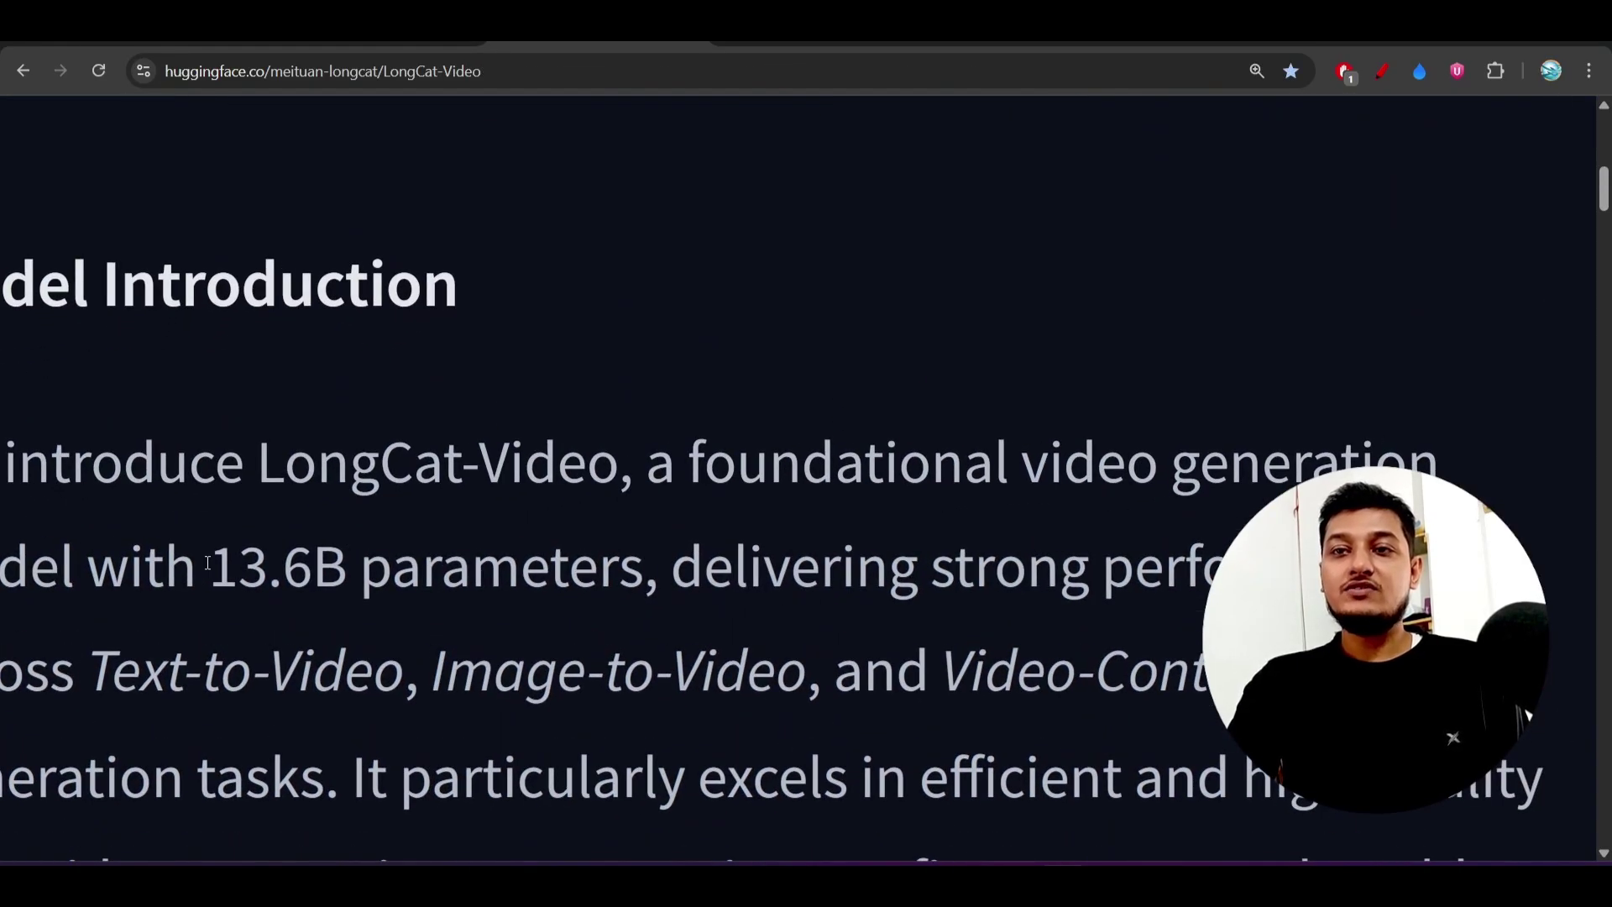
drag(154, 554, 220, 554)
drag(366, 570, 1171, 555)
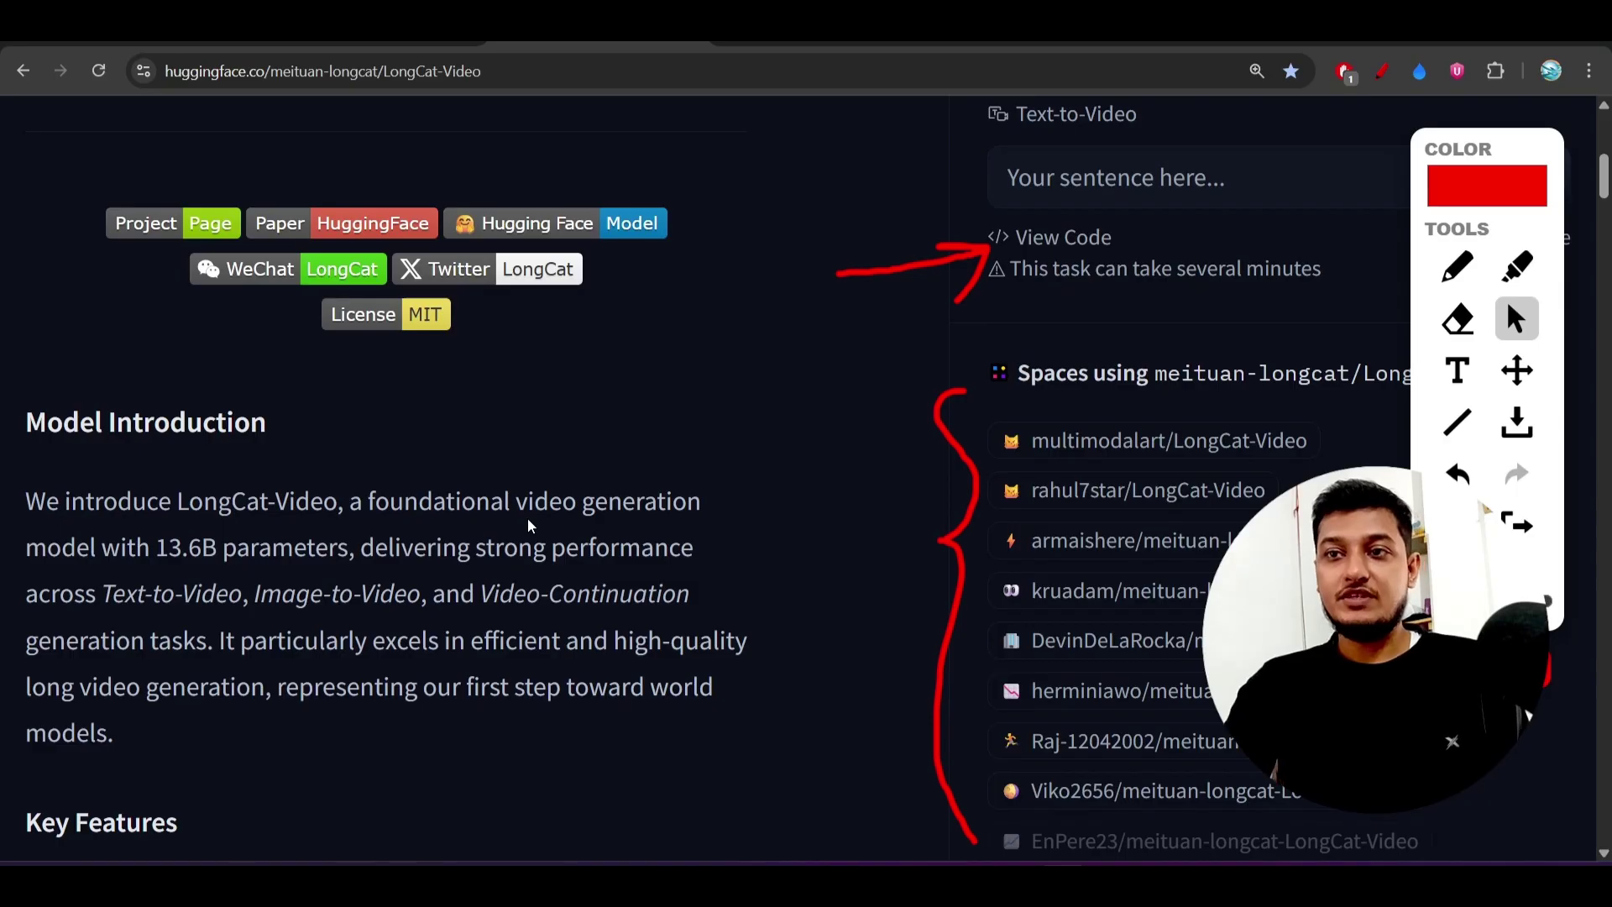
scroll(363, 545, up, 5)
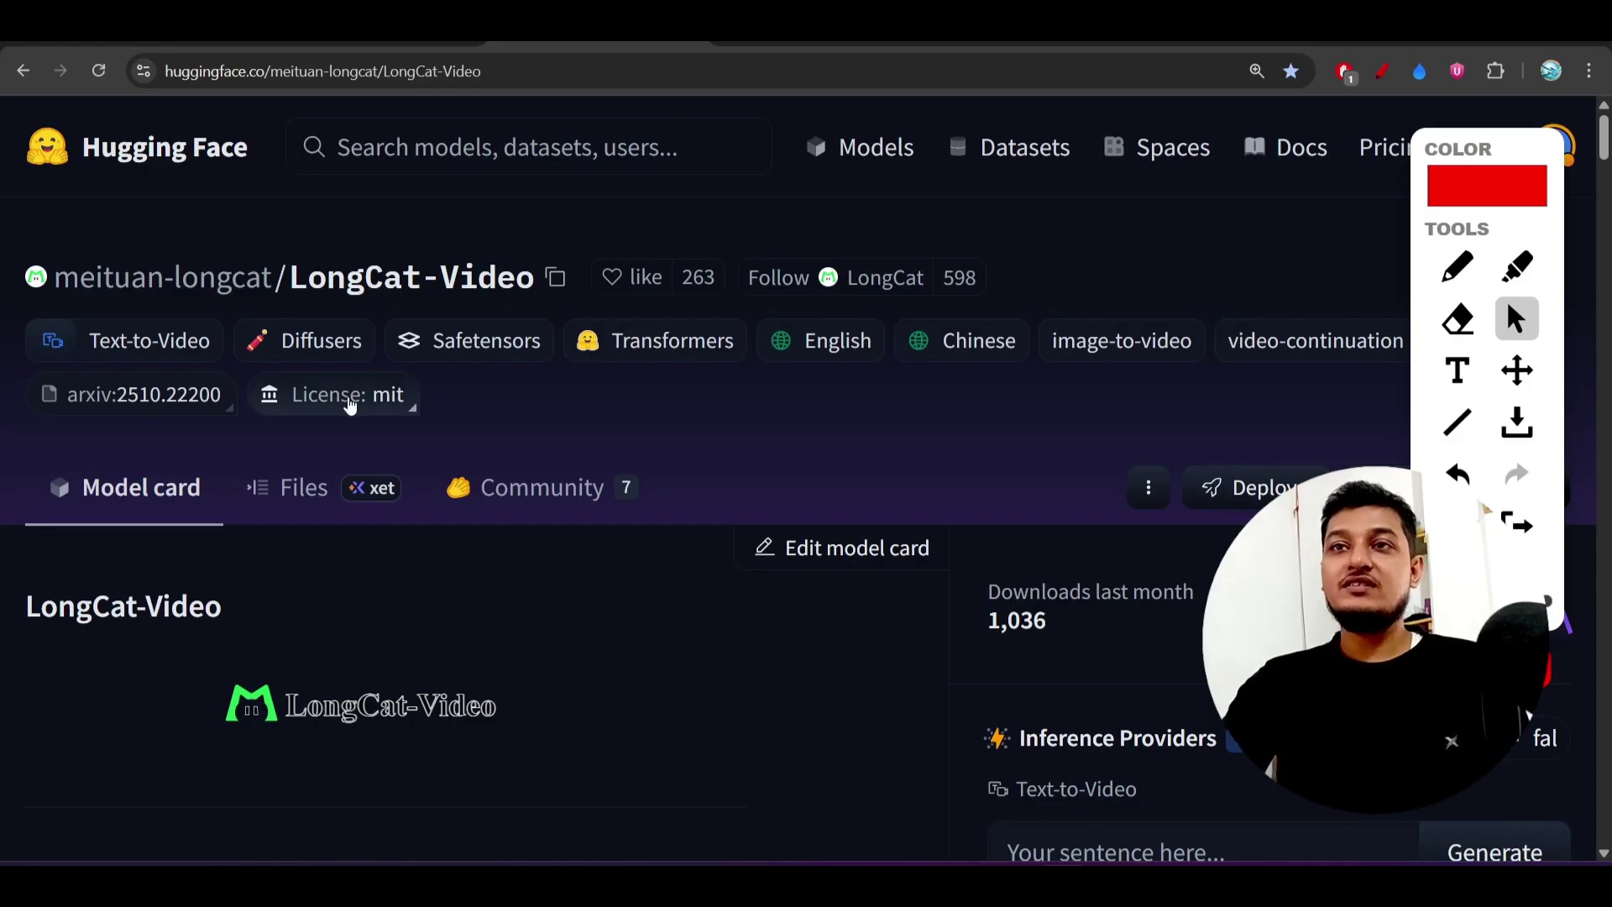
click(132, 47)
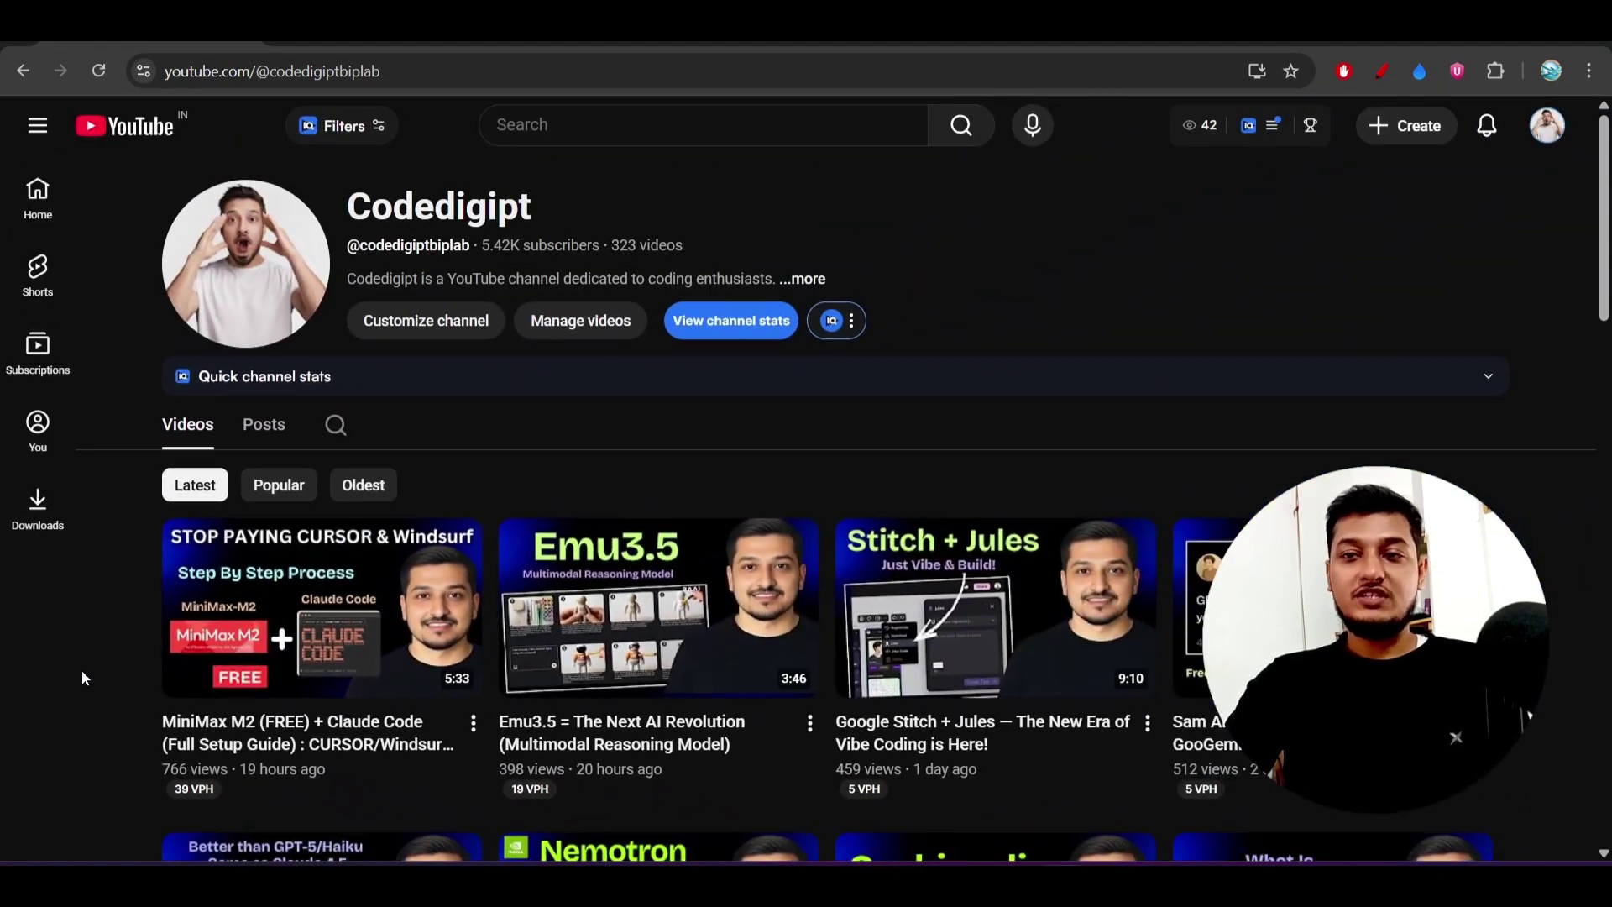
scroll(83, 672, down, 2)
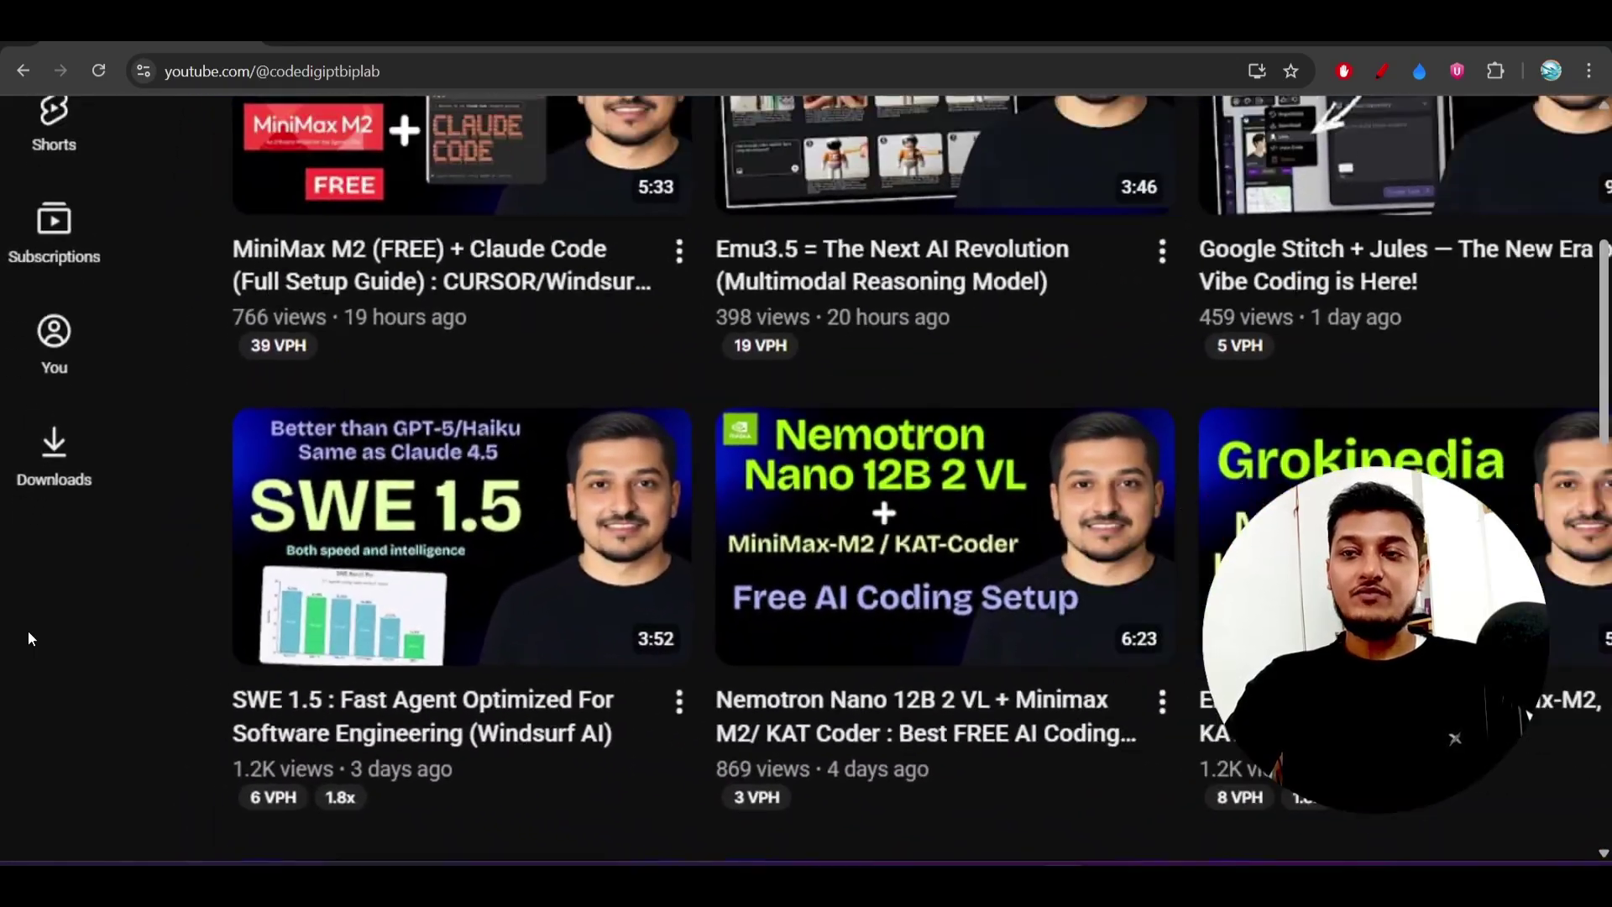
scroll(27, 639, up, 3)
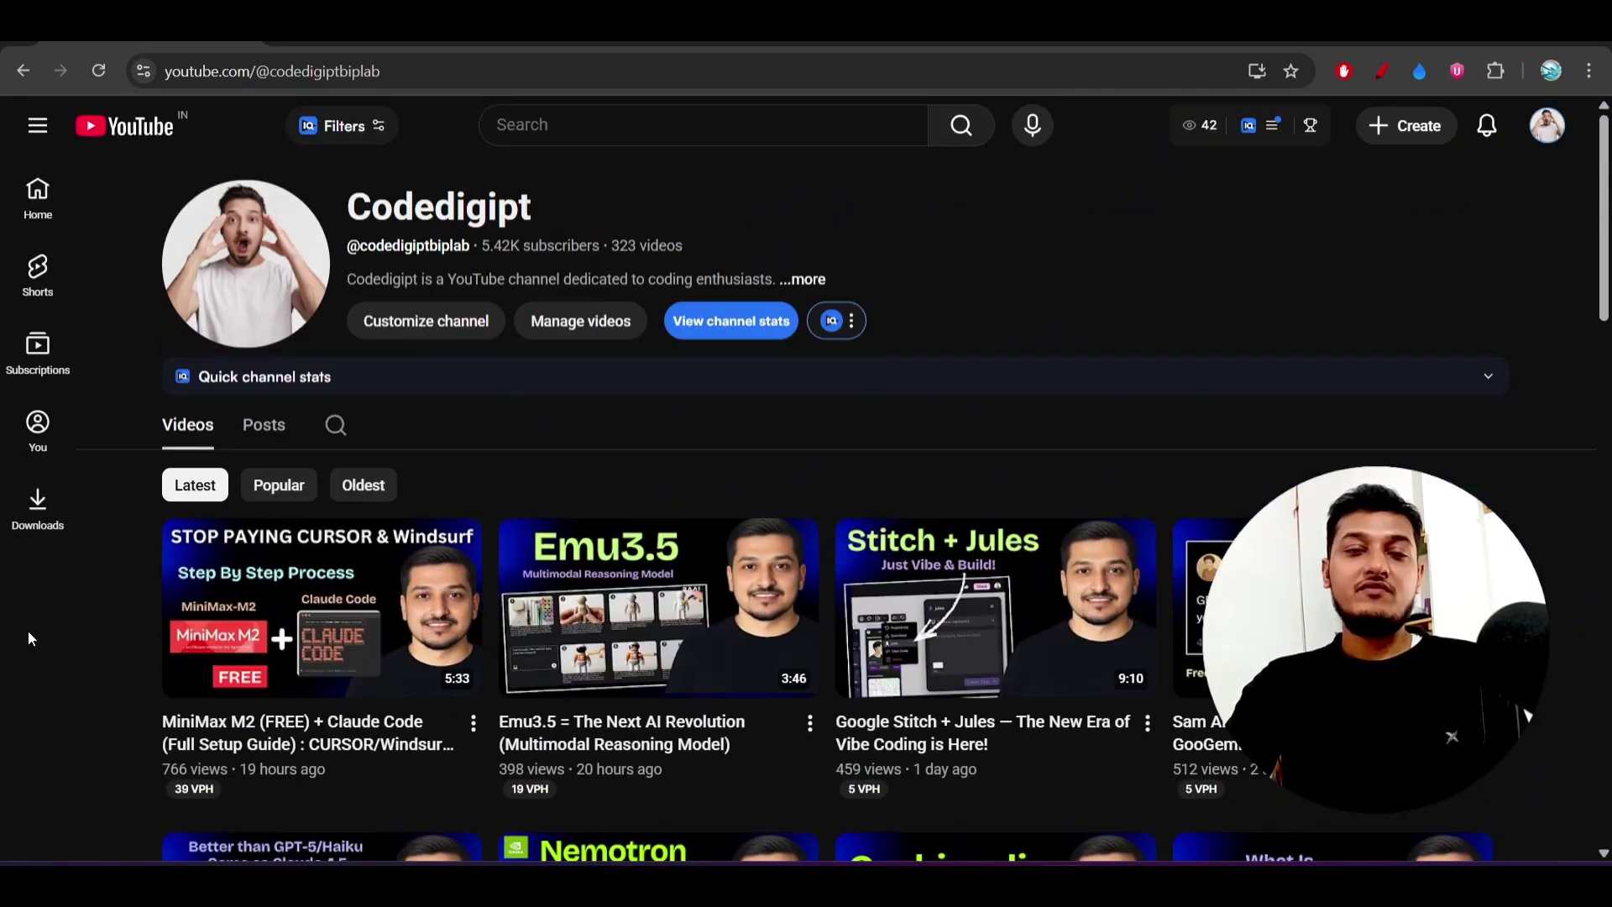